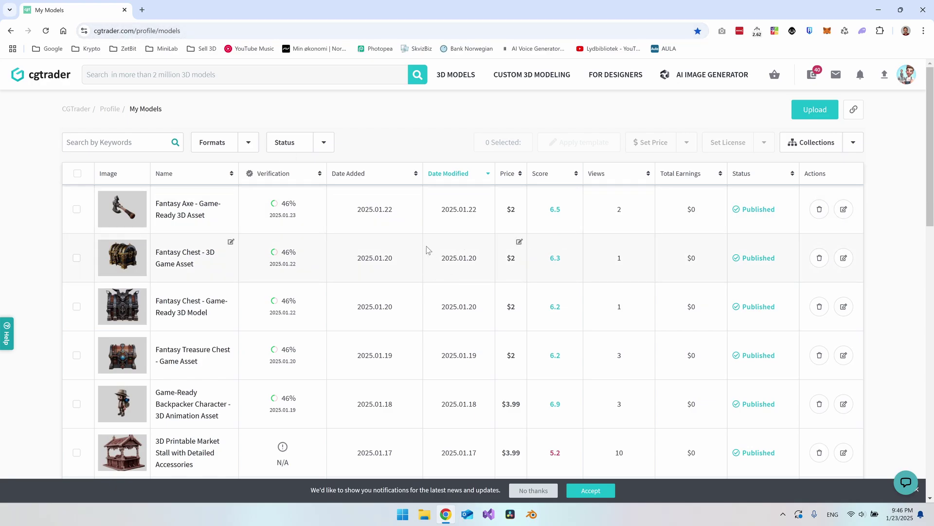
Look through the list of published models and its item count.
{"action": "scroll", "coordinate": [426, 229], "scroll_direction": "down", "scroll_amount": 7}
{"action": "scroll", "coordinate": [425, 229], "scroll_direction": "down", "scroll_amount": 1}
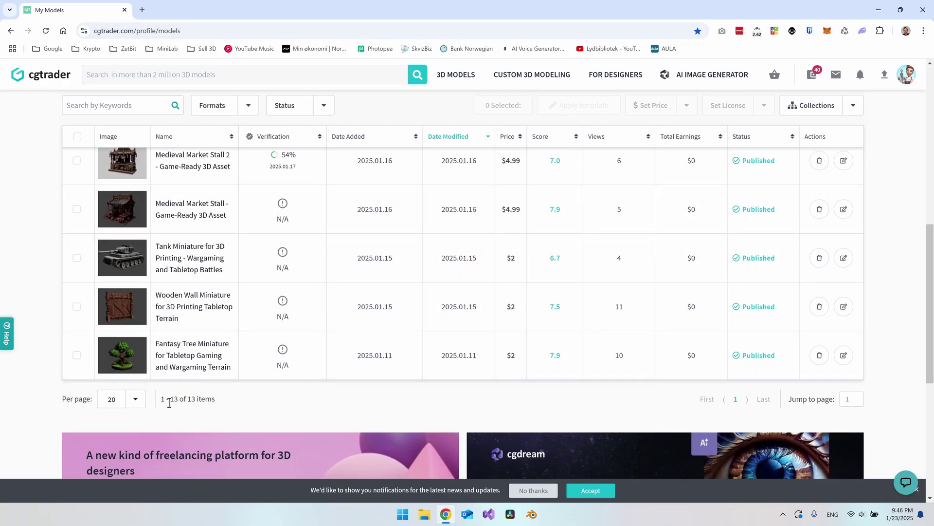
{"action": "left_click_drag", "start_coordinate": [186, 398], "coordinate": [225, 400]}
{"action": "left_click", "coordinate": [236, 402]}
{"action": "left_click_drag", "start_coordinate": [188, 399], "coordinate": [244, 403]}
{"action": "left_click", "coordinate": [245, 403]}
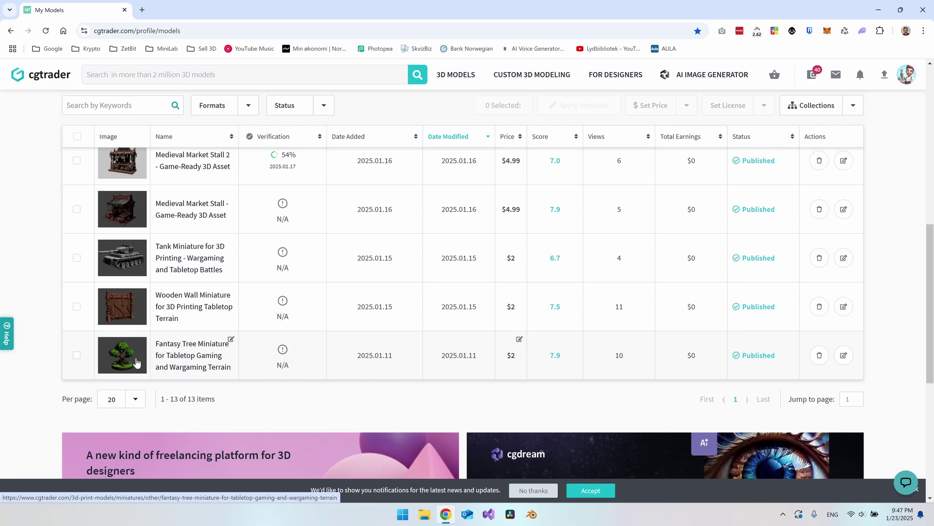
{"action": "scroll", "coordinate": [486, 213], "scroll_direction": "up", "scroll_amount": 9}
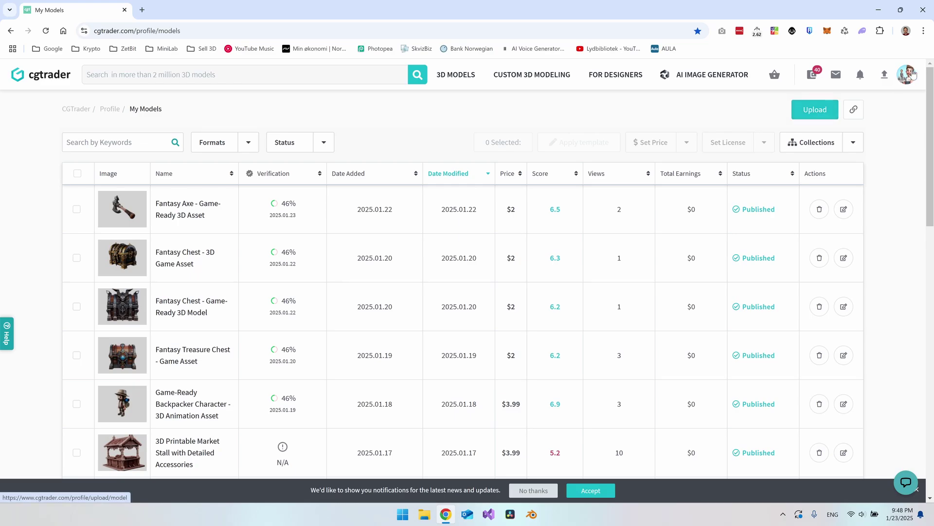
Open the model upload form and examine its files, preview images, embeds, details and technical details sections.
{"action": "left_click", "coordinate": [814, 116]}
{"action": "mouse_move", "coordinate": [906, 76]}
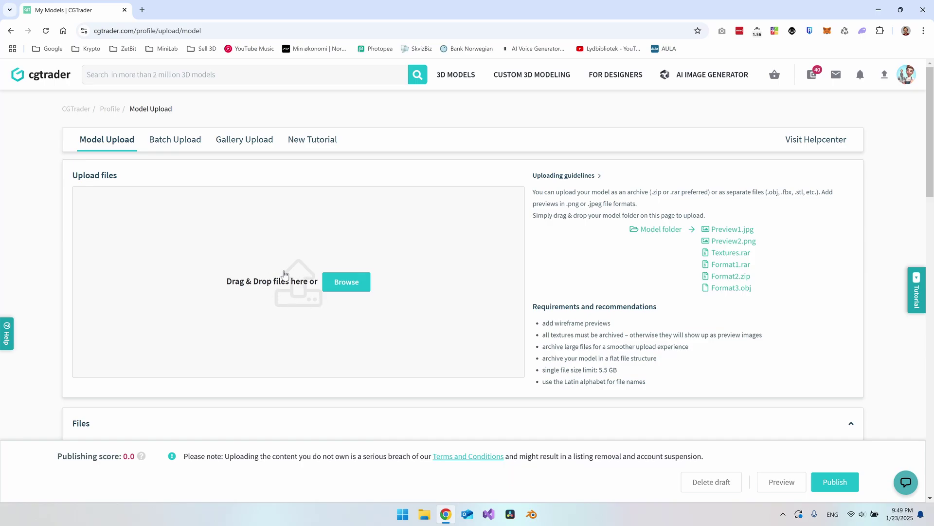
{"action": "scroll", "coordinate": [526, 261], "scroll_direction": "down", "scroll_amount": 5}
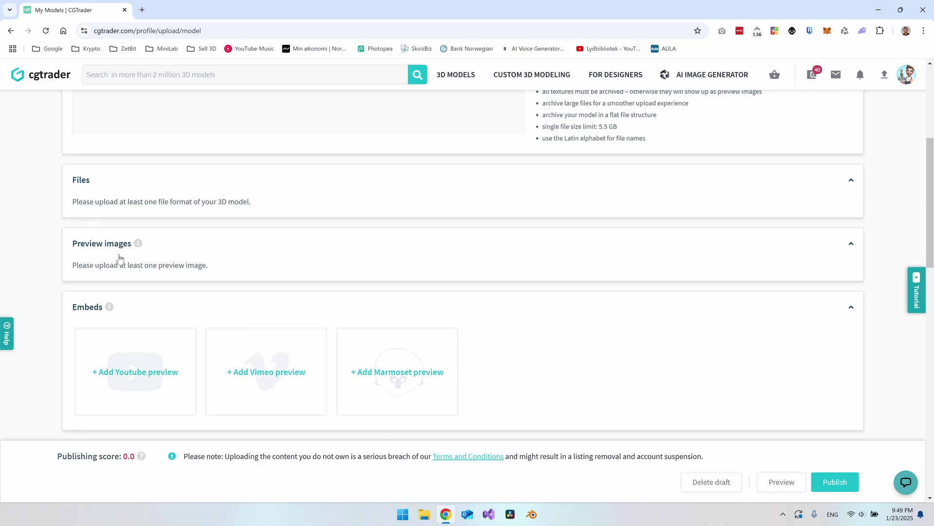
{"action": "scroll", "coordinate": [117, 250], "scroll_direction": "down", "scroll_amount": 3}
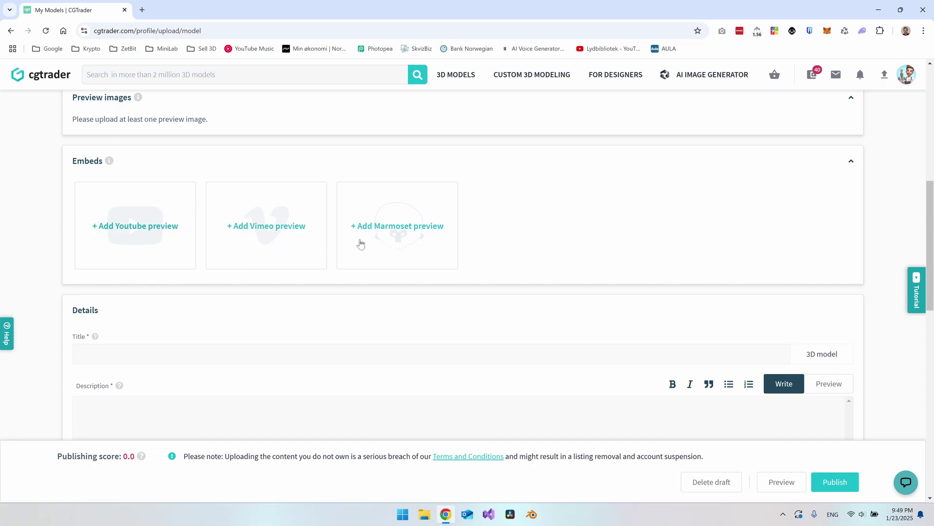
{"action": "scroll", "coordinate": [78, 223], "scroll_direction": "down", "scroll_amount": 3}
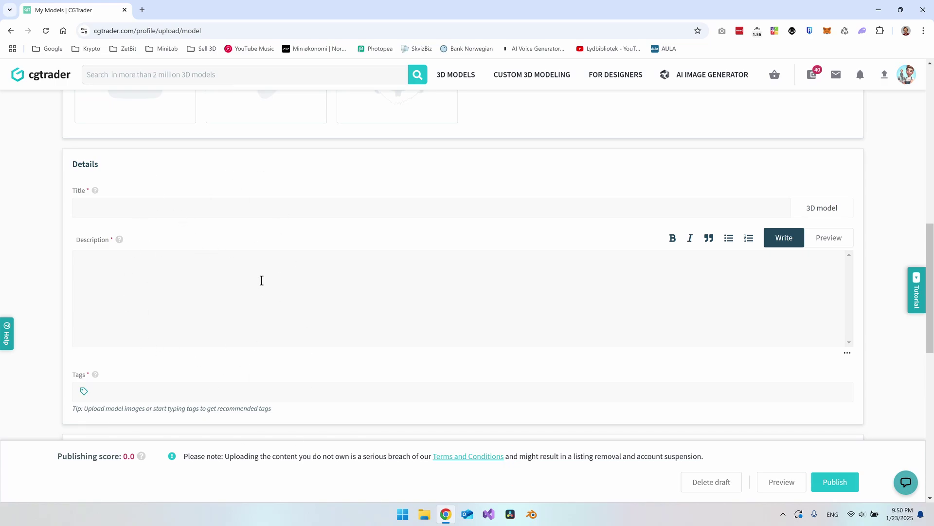
{"action": "scroll", "coordinate": [232, 242], "scroll_direction": "down", "scroll_amount": 6}
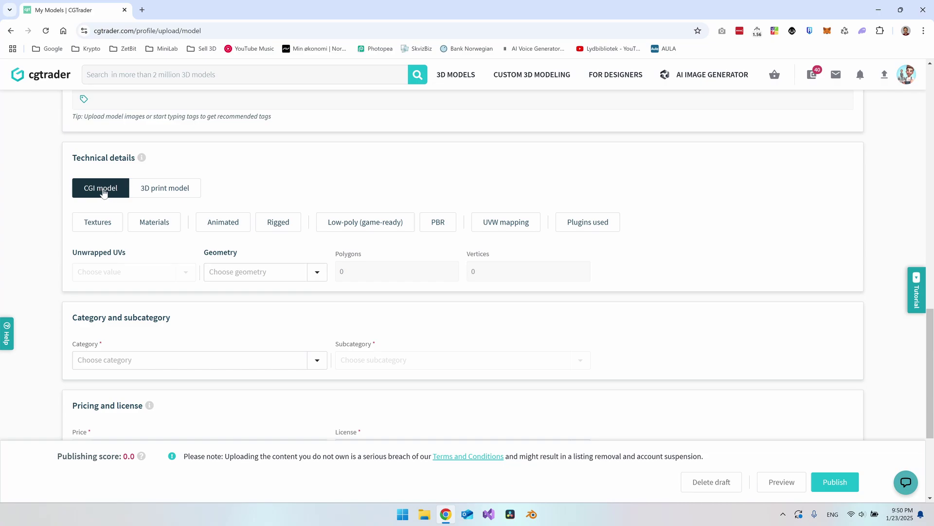
Mark the CGI model as including materials and look through the available categories without choosing one.
{"action": "left_click", "coordinate": [155, 226]}
{"action": "left_click", "coordinate": [156, 227]}
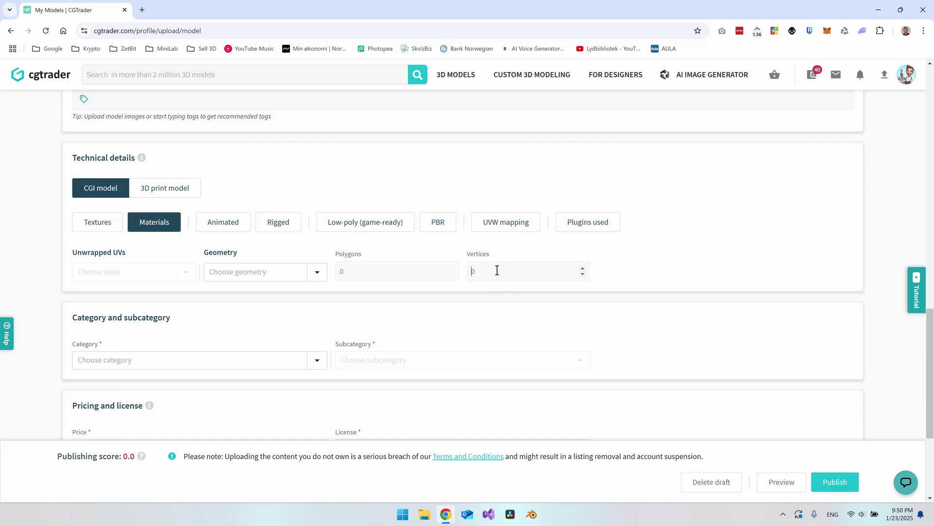
{"action": "scroll", "coordinate": [497, 270], "scroll_direction": "down", "scroll_amount": 3}
{"action": "left_click", "coordinate": [145, 264]}
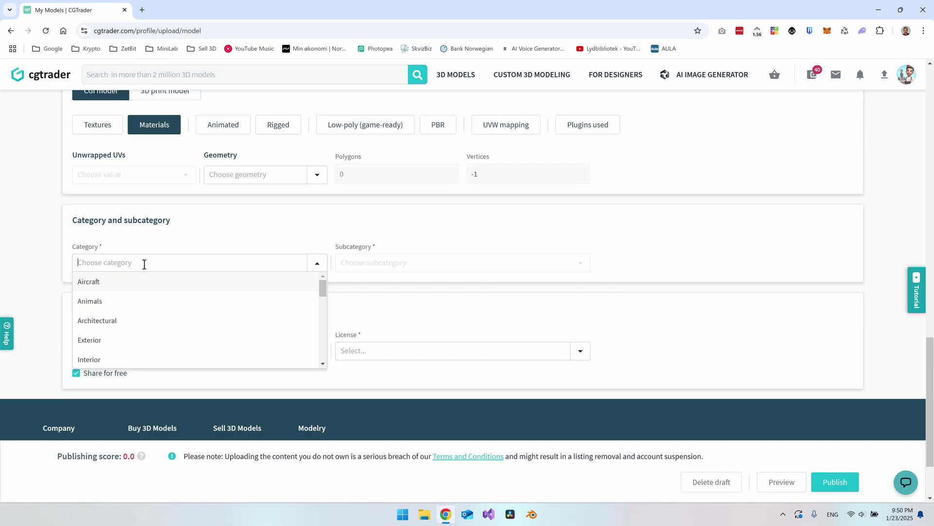
{"action": "scroll", "coordinate": [234, 321], "scroll_direction": "down", "scroll_amount": 5}
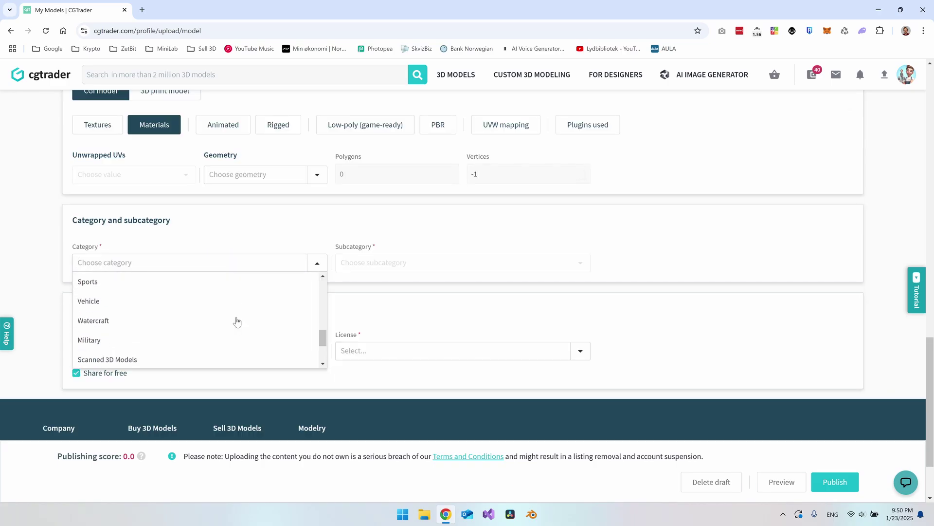
{"action": "scroll", "coordinate": [236, 321], "scroll_direction": "up", "scroll_amount": 5}
{"action": "scroll", "coordinate": [238, 322], "scroll_direction": "up", "scroll_amount": 1}
{"action": "left_click", "coordinate": [355, 256]}
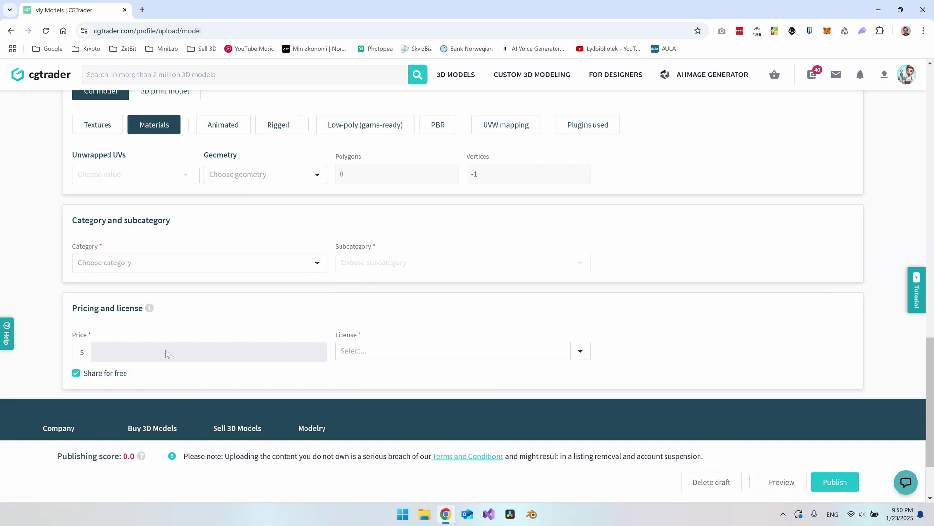
Turn off free sharing for the model in the pricing and license section.
{"action": "left_click", "coordinate": [76, 373]}
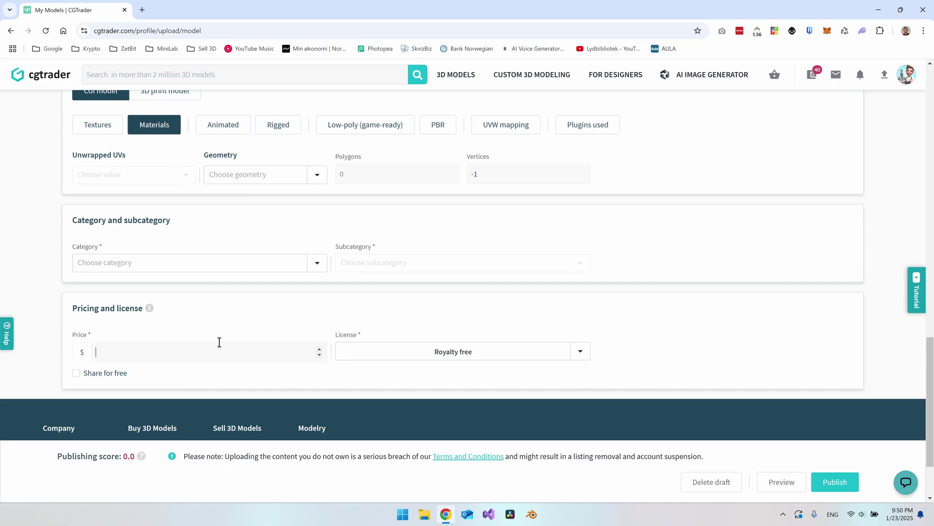
{"action": "scroll", "coordinate": [307, 307], "scroll_direction": "up", "scroll_amount": 20}
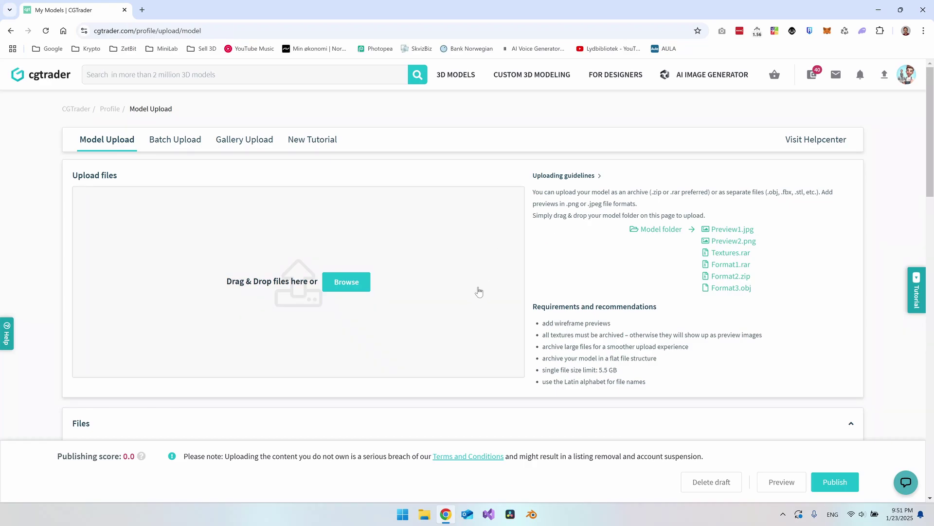
Open the Microsoft Designer image creator in a new browser tab and view the first wooden shield image among the past creations.
{"action": "left_click", "coordinate": [143, 10]}
{"action": "type", "text": "de"}
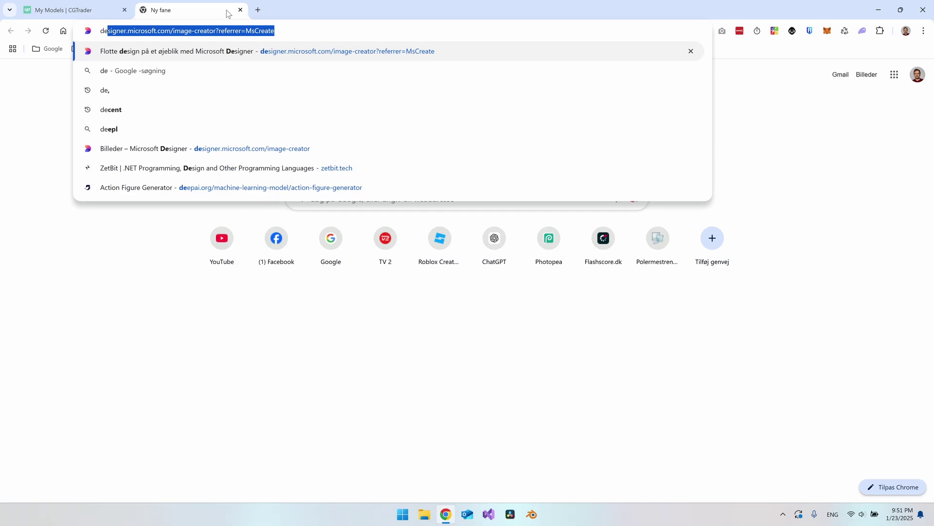
{"action": "key", "text": "Return"}
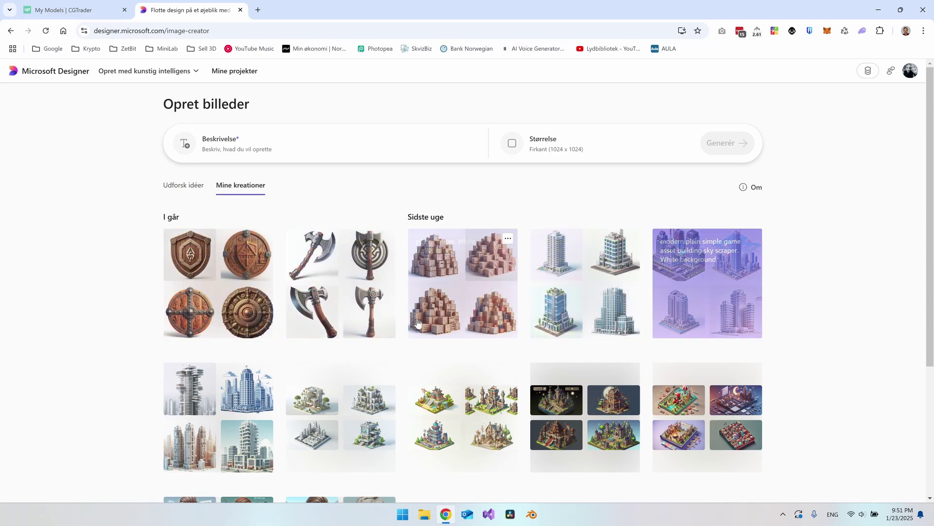
{"action": "scroll", "coordinate": [408, 311], "scroll_direction": "down", "scroll_amount": 6}
{"action": "scroll", "coordinate": [378, 294], "scroll_direction": "up", "scroll_amount": 6}
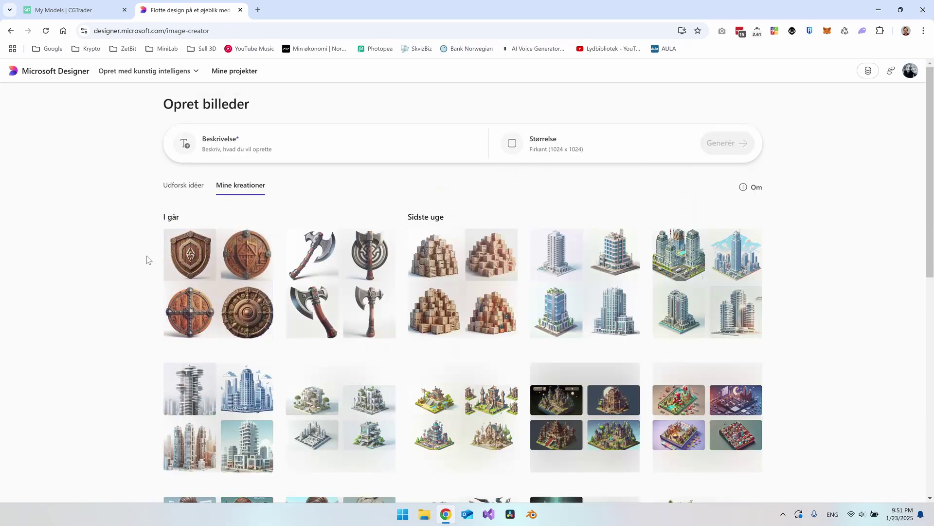
{"action": "left_click", "coordinate": [206, 278]}
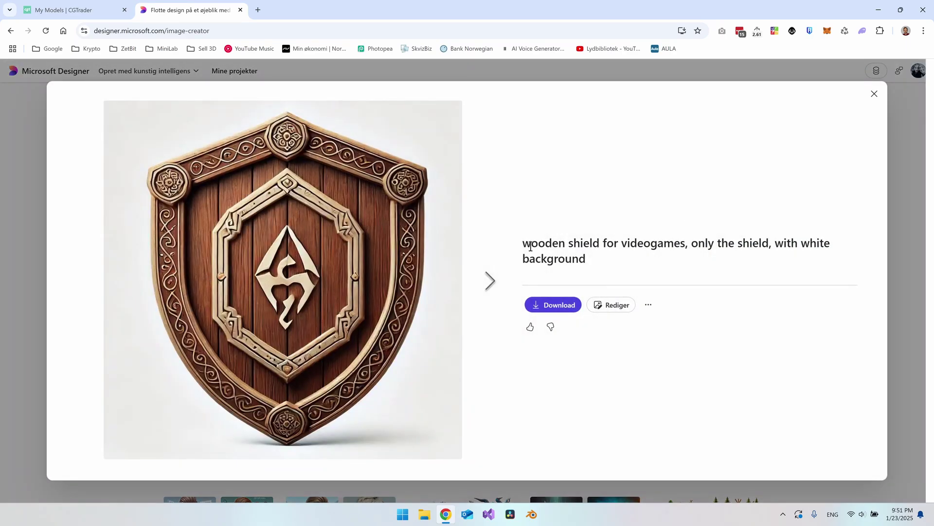
Highlight the shield image's prompt to read it, including the part asking for a white background.
{"action": "left_click_drag", "start_coordinate": [536, 246], "coordinate": [634, 255]}
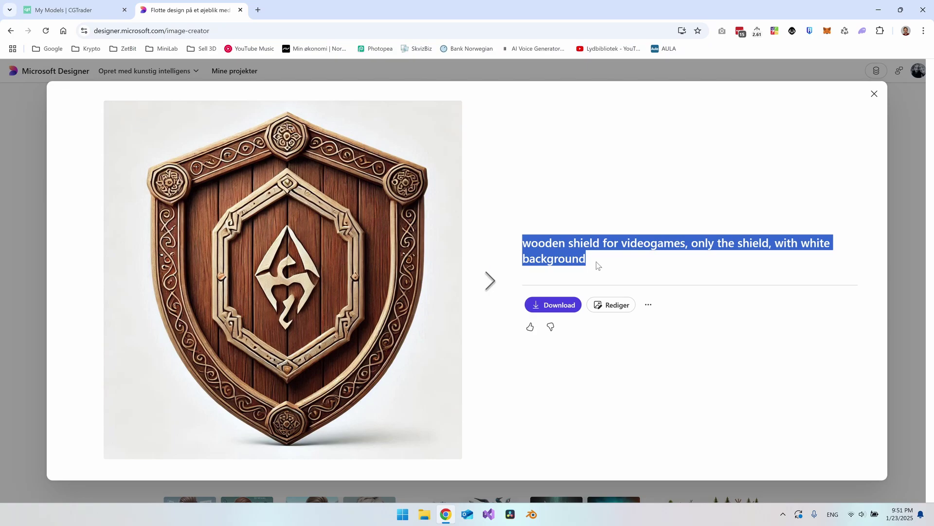
{"action": "left_click", "coordinate": [525, 240]}
{"action": "left_click_drag", "start_coordinate": [655, 244], "coordinate": [610, 262]}
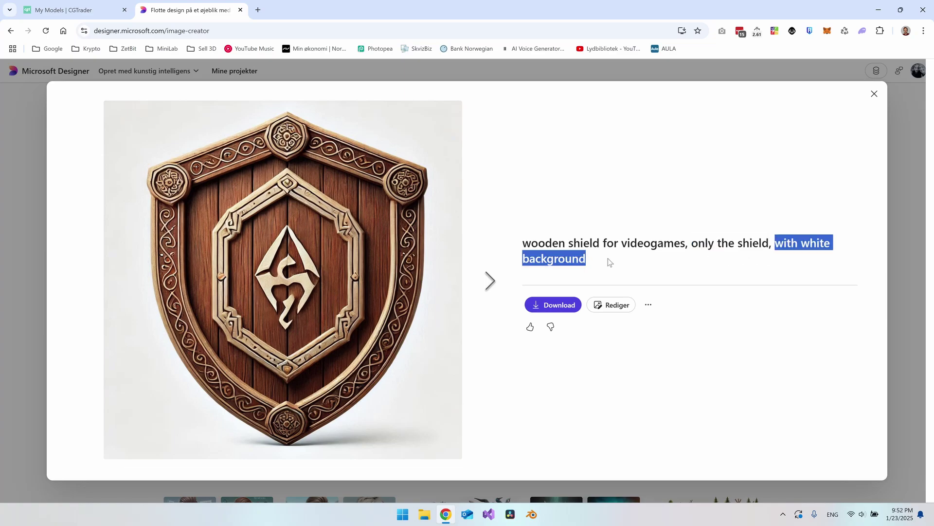
{"action": "left_click", "coordinate": [609, 259]}
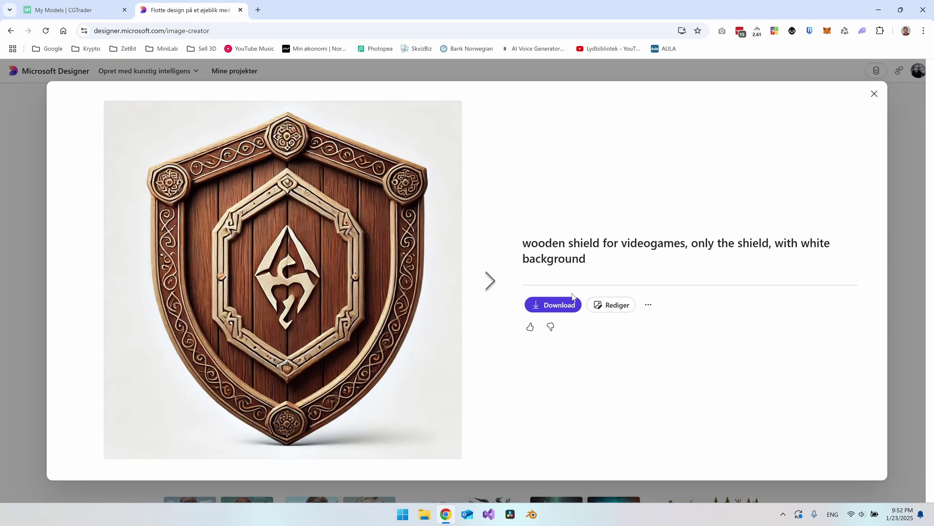
Browse the shield variations and download the round wooden shield with the metal cross and central boss.
{"action": "left_click", "coordinate": [489, 282]}
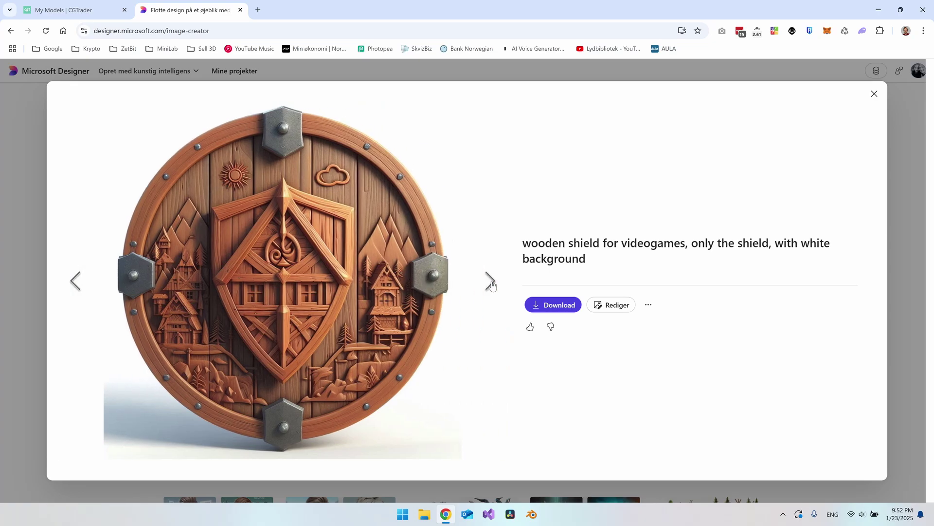
{"action": "left_click", "coordinate": [490, 282]}
{"action": "left_click", "coordinate": [491, 281]}
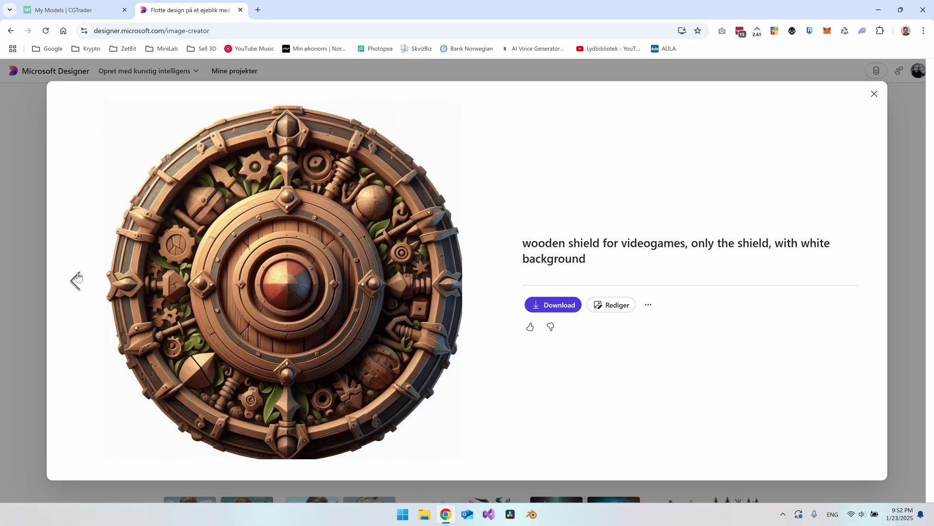
{"action": "left_click", "coordinate": [77, 279]}
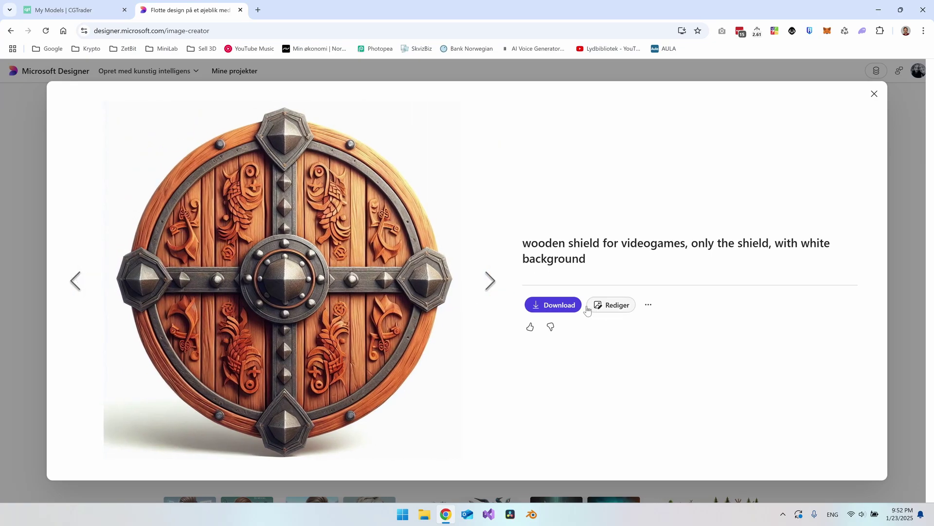
{"action": "left_click", "coordinate": [553, 305]}
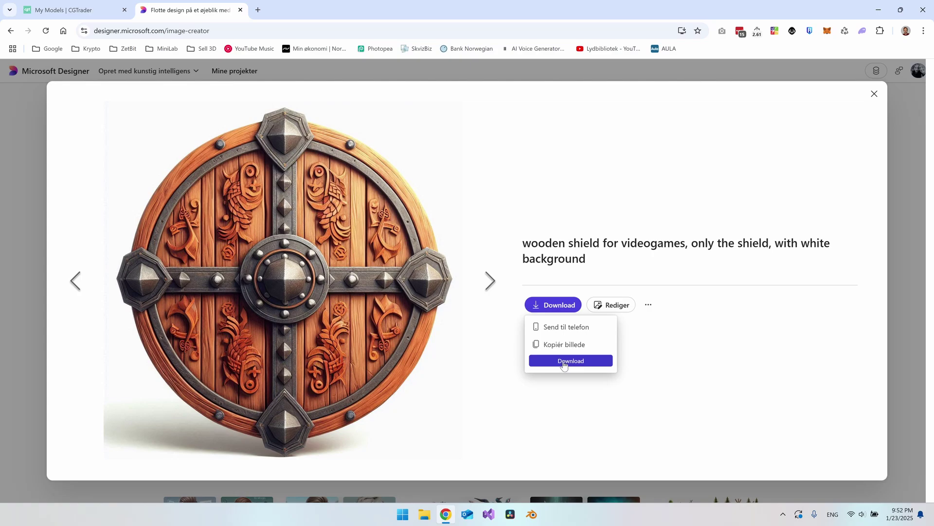
{"action": "left_click", "coordinate": [569, 360]}
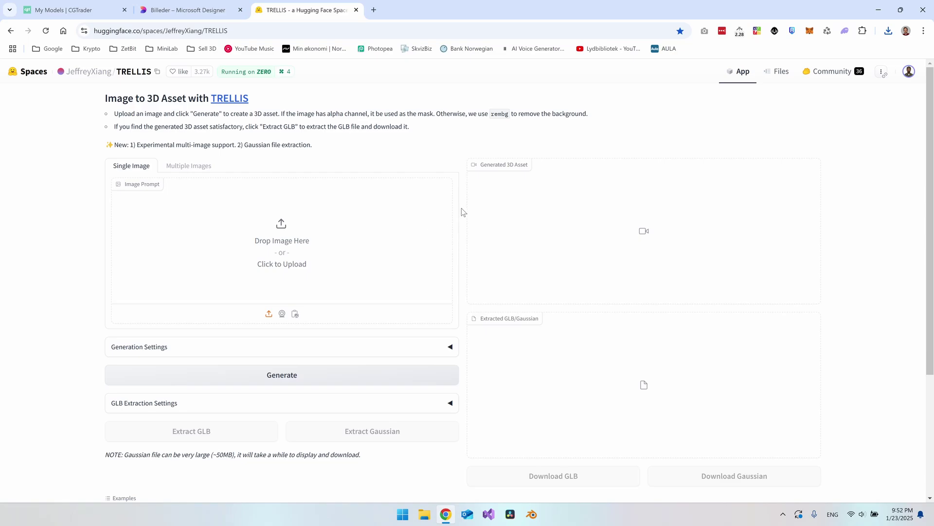
Upload Designer (78).jpeg to TRELLIS as the single image prompt and generate the 3D asset.
{"action": "left_click", "coordinate": [289, 225]}
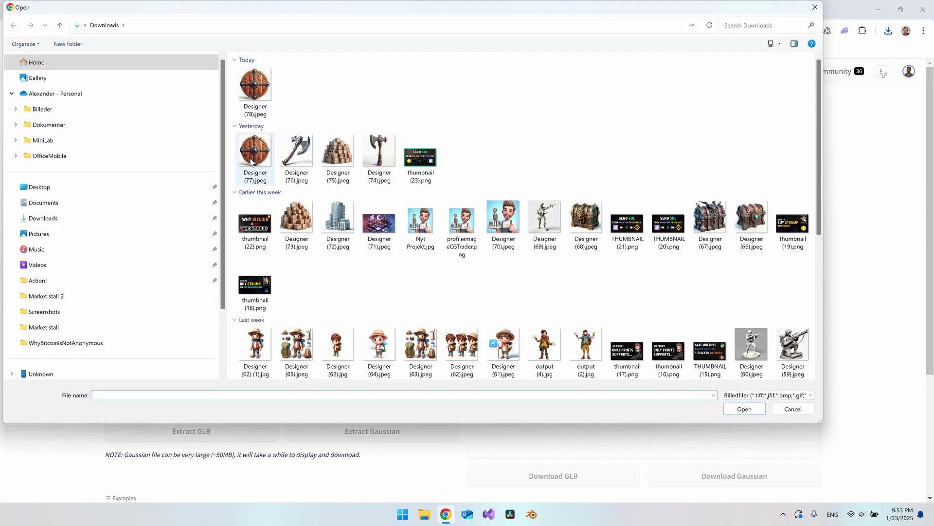
{"action": "double_click", "coordinate": [256, 88]}
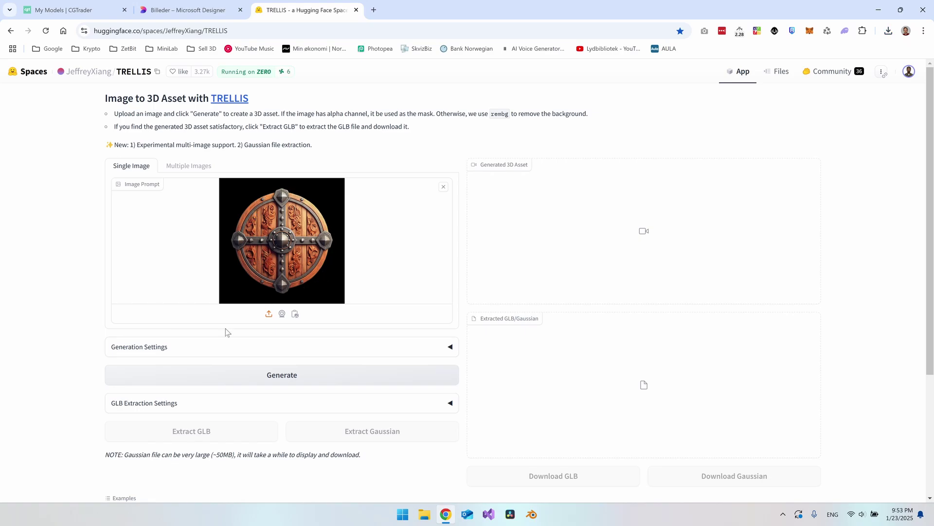
{"action": "left_click", "coordinate": [289, 380]}
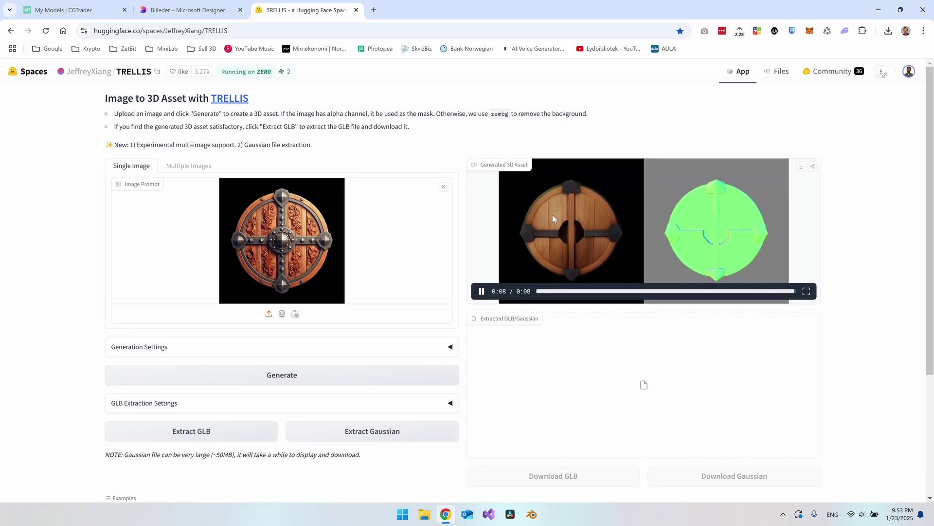
Review the generated shield's preview video and extract the asset as a GLB.
{"action": "left_click", "coordinate": [566, 244]}
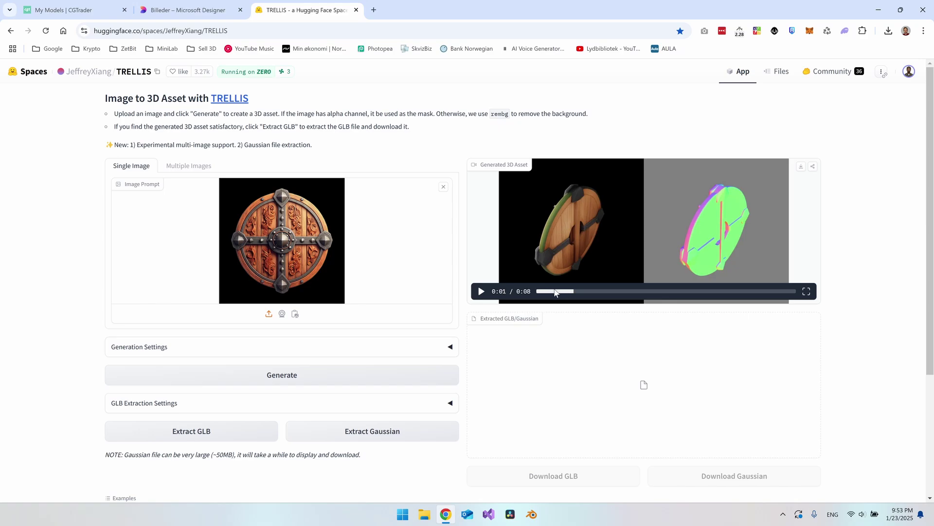
{"action": "left_click", "coordinate": [546, 292]}
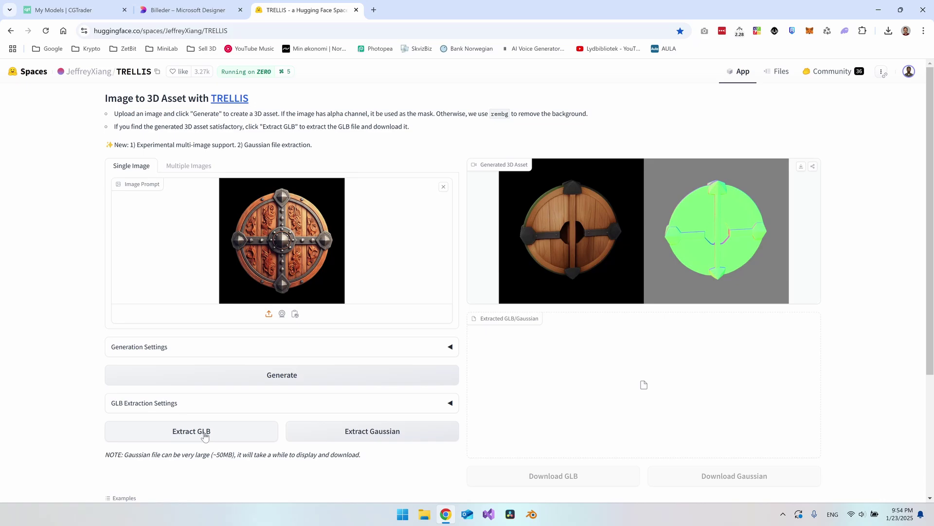
{"action": "left_click", "coordinate": [205, 437]}
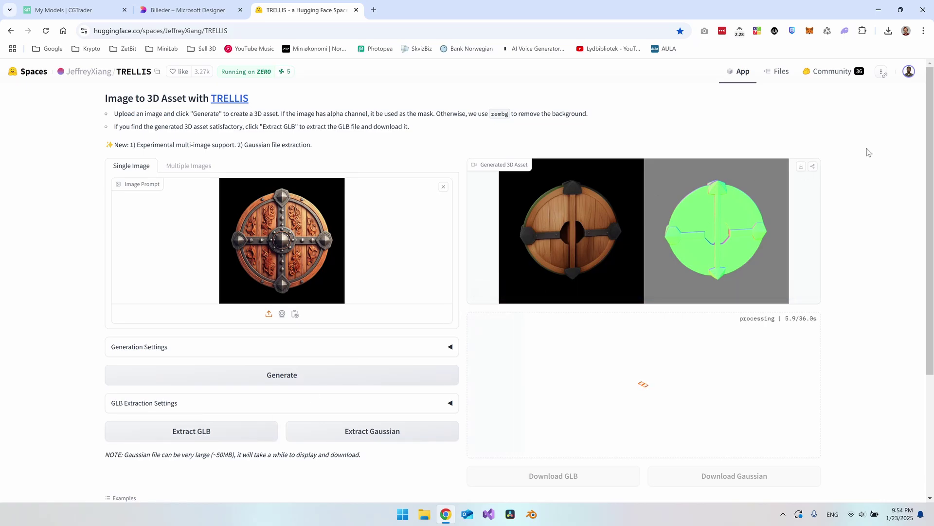
Check the account's Zero GPU usage quota and rotate the extracted shield model to inspect its front.
{"action": "left_click", "coordinate": [909, 75]}
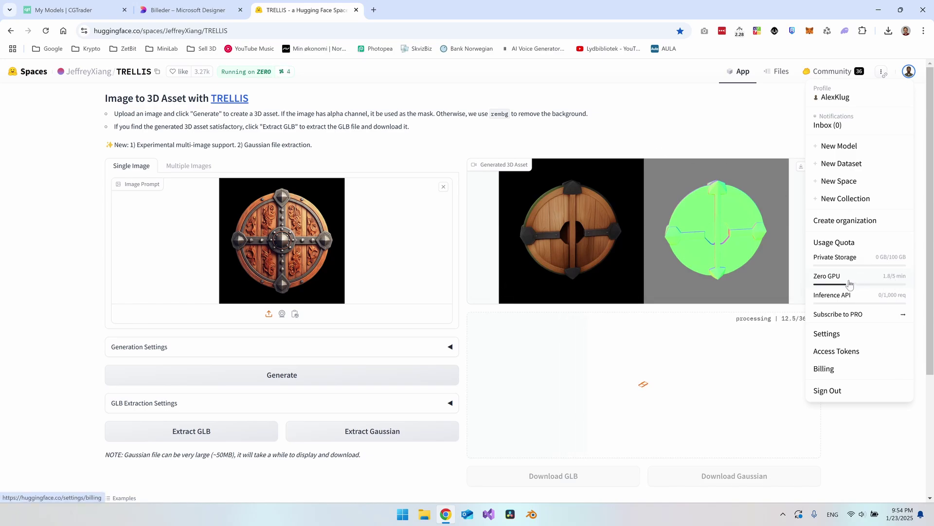
{"action": "left_click", "coordinate": [527, 135]}
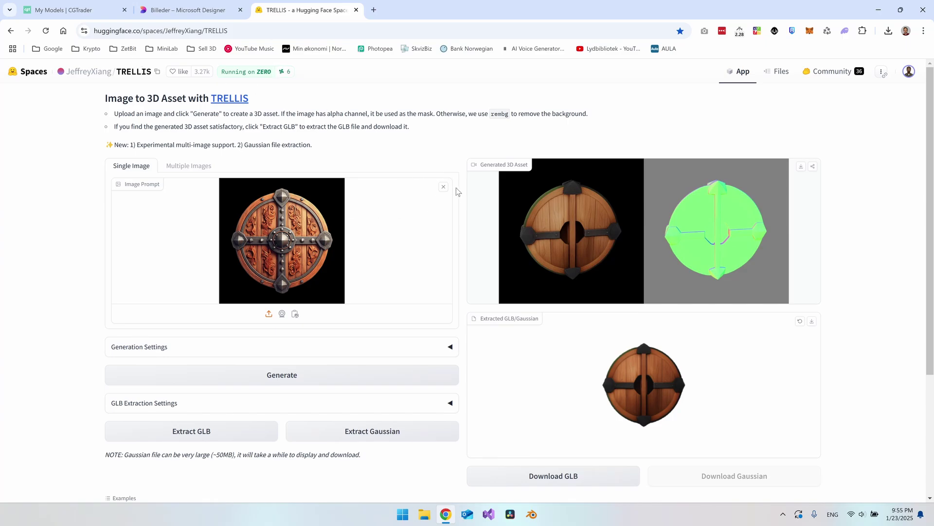
{"action": "left_click_drag", "start_coordinate": [630, 376], "coordinate": [579, 414]}
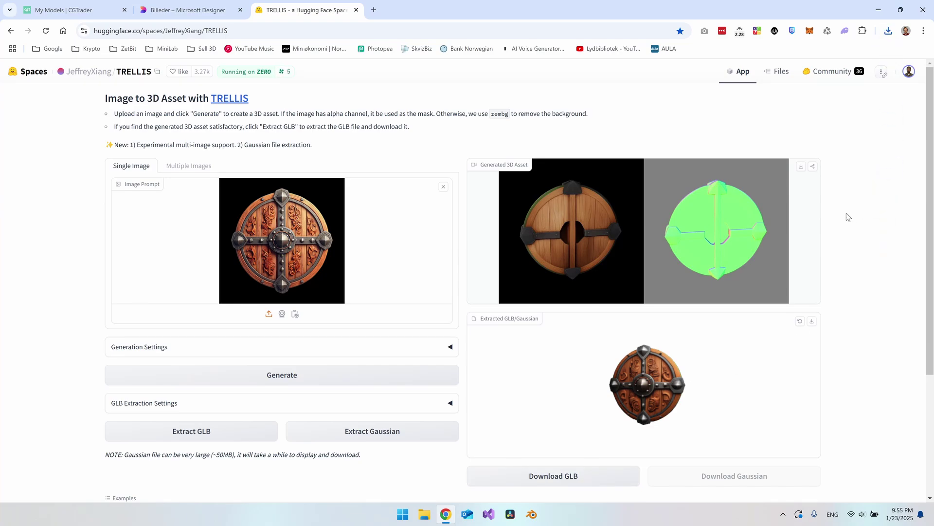
Switch to Blender's CameraSetup scene and inspect the cameras arranged in a ring around the sofa.
{"action": "key", "text": "alt+Tab"}
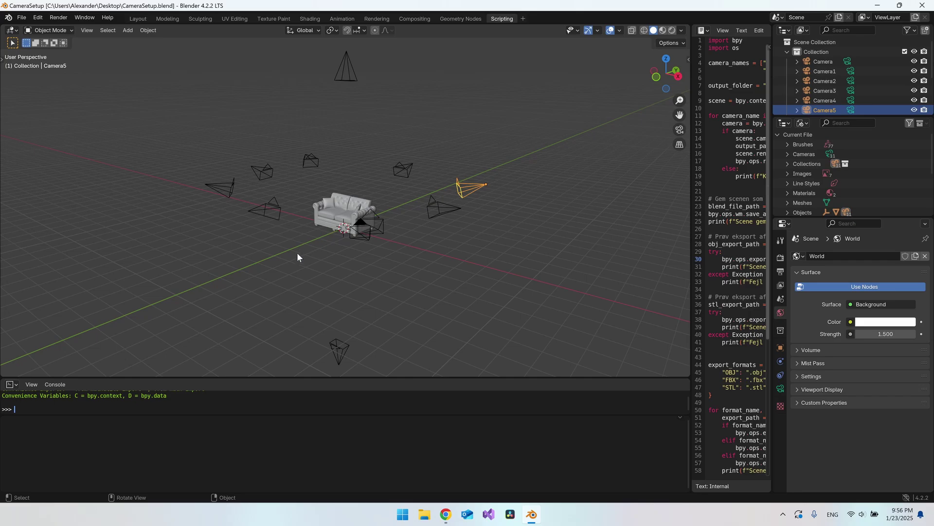
{"action": "middle_click_drag", "start_coordinate": [298, 257], "coordinate": [355, 253]}
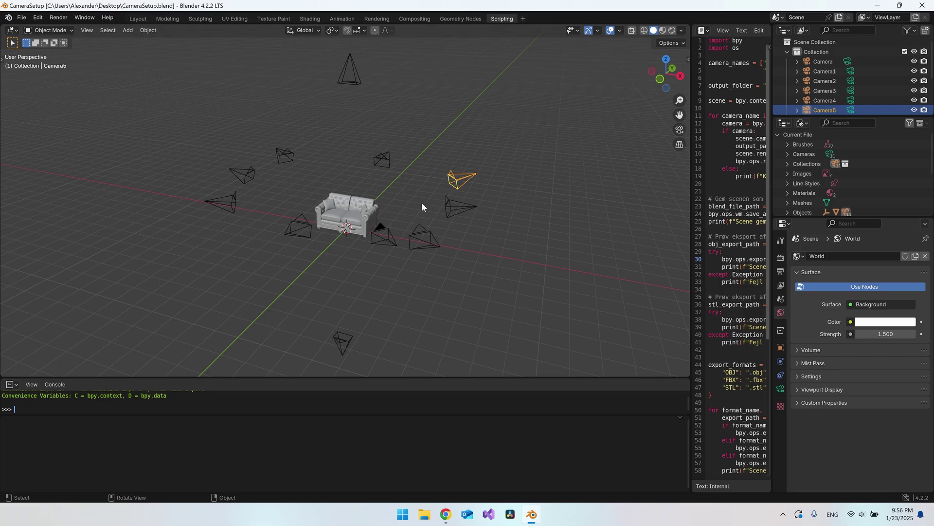
{"action": "middle_click_drag", "start_coordinate": [421, 202], "coordinate": [428, 283]}
{"action": "left_click", "coordinate": [366, 212]}
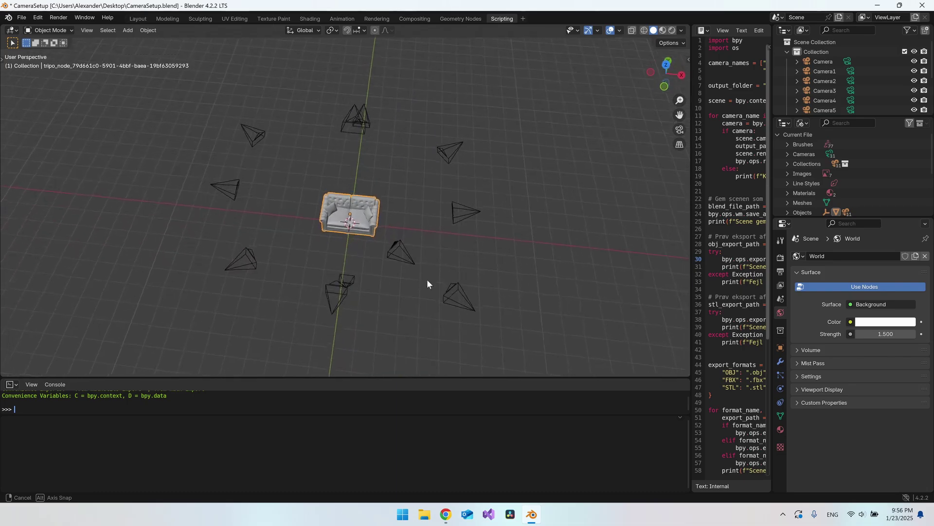
{"action": "left_click", "coordinate": [462, 297]}
{"action": "left_click", "coordinate": [335, 303]}
{"action": "left_click", "coordinate": [236, 267]}
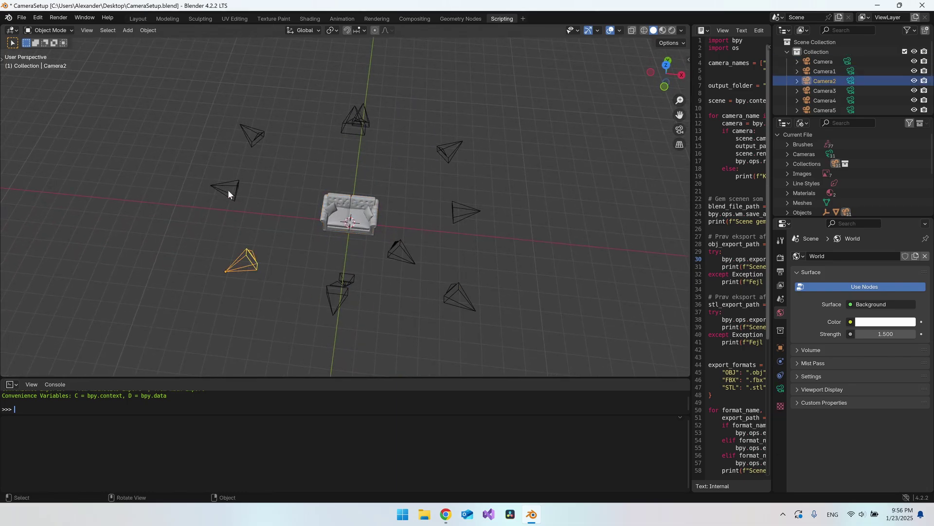
{"action": "left_click", "coordinate": [226, 190]}
{"action": "left_click", "coordinate": [251, 133]}
{"action": "left_click", "coordinate": [360, 132]}
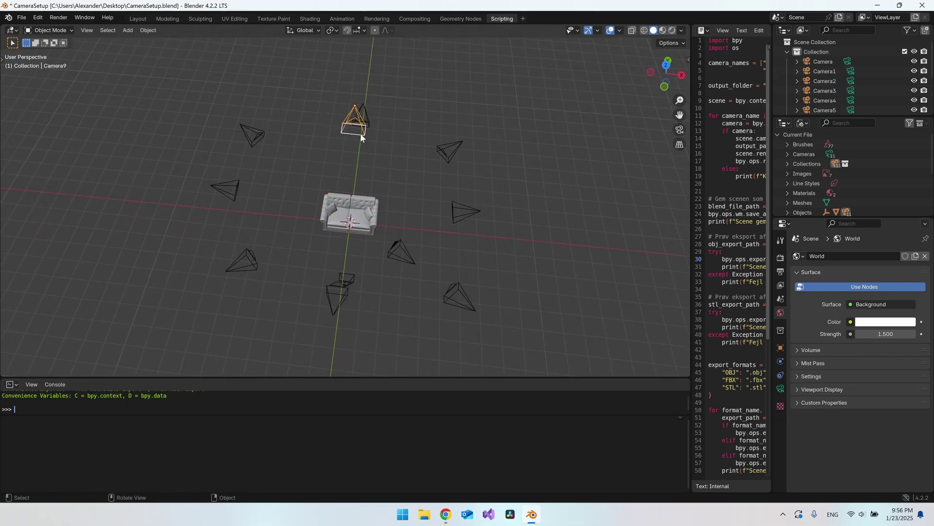
{"action": "left_click", "coordinate": [453, 150]}
{"action": "left_click", "coordinate": [465, 210]}
Check the remaining cameras in front of, above and below the sofa.
{"action": "middle_click_drag", "start_coordinate": [425, 252], "coordinate": [413, 238]}
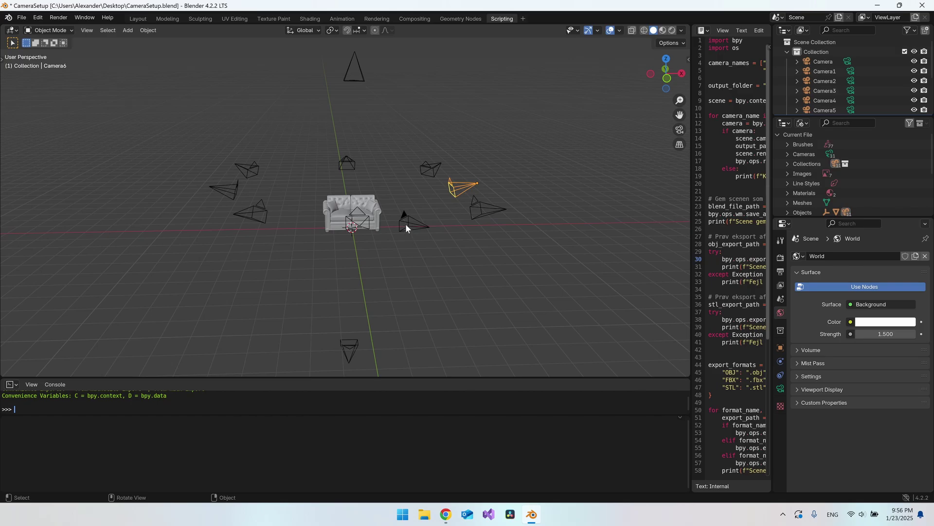
{"action": "left_click", "coordinate": [406, 225]}
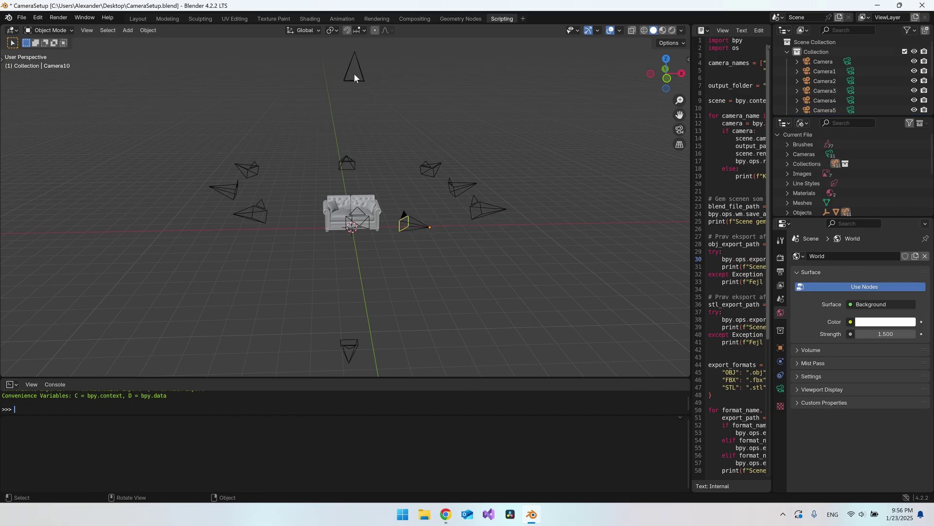
{"action": "left_click", "coordinate": [354, 73]}
{"action": "left_click", "coordinate": [347, 347]}
{"action": "left_click", "coordinate": [407, 234]}
{"action": "middle_click_drag", "start_coordinate": [451, 260], "coordinate": [416, 271]}
Widen the text editor so the full Python script is readable and look through its render and export code.
{"action": "left_click_drag", "start_coordinate": [691, 206], "coordinate": [402, 206]}
{"action": "scroll", "coordinate": [573, 289], "scroll_direction": "down", "scroll_amount": 3}
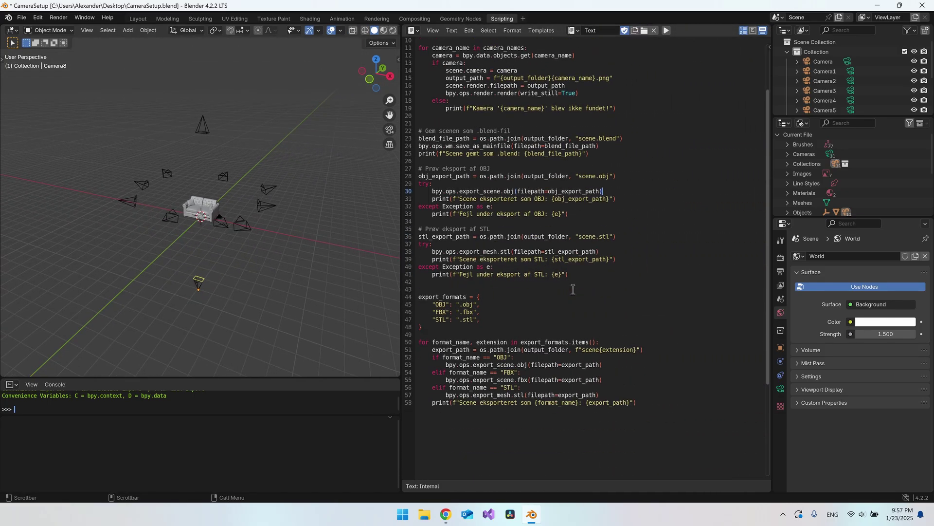
{"action": "scroll", "coordinate": [584, 318], "scroll_direction": "up", "scroll_amount": 3}
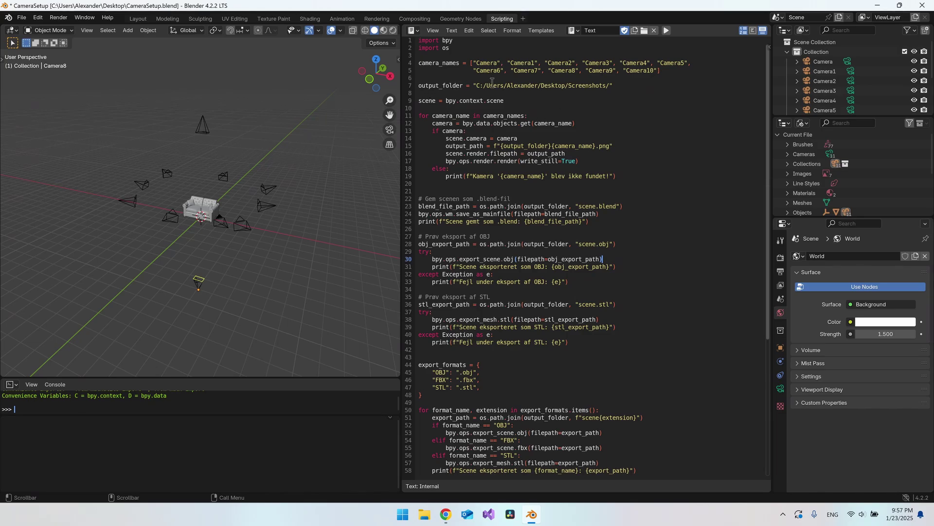
Examine the output_folder path in line 7 of the script, including its user name and Screenshots folder parts.
{"action": "left_click_drag", "start_coordinate": [477, 86], "coordinate": [534, 88]}
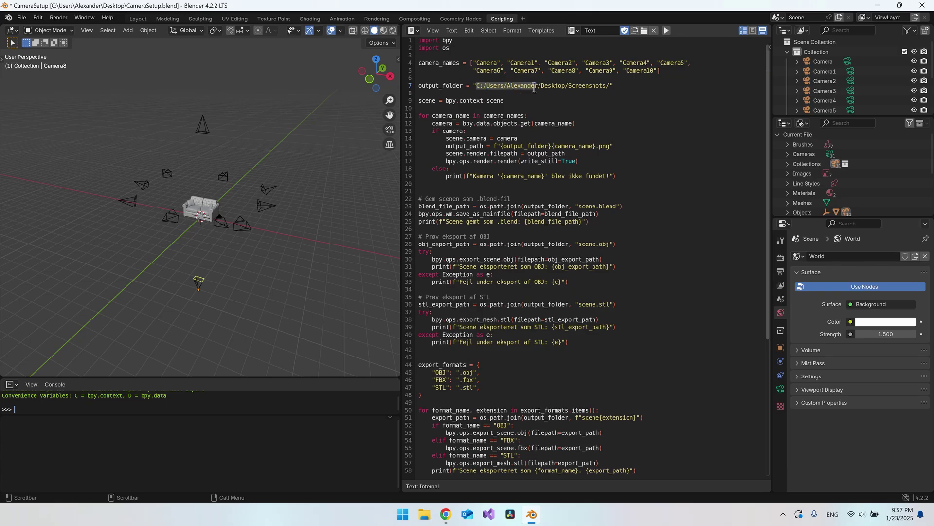
{"action": "left_click", "coordinate": [527, 86]}
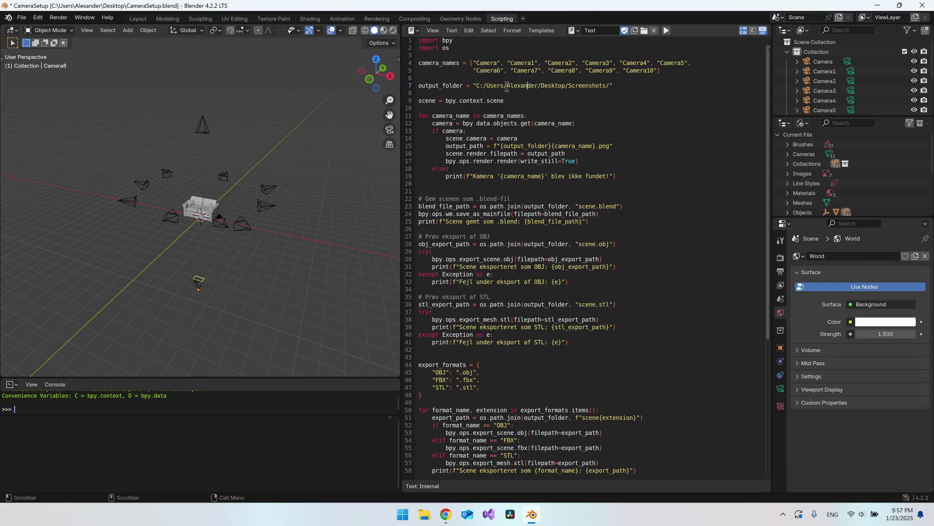
{"action": "left_click_drag", "start_coordinate": [541, 86], "coordinate": [604, 86]}
{"action": "key", "text": "End"}
{"action": "left_click_drag", "start_coordinate": [507, 86], "coordinate": [537, 87]}
{"action": "left_click_drag", "start_coordinate": [568, 86], "coordinate": [604, 87]}
Open the desktop's Screenshots folder in File Explorer and review its camera renders and exported scene files, viewing Camera.png and Camera1.png.
{"action": "key", "text": "super+e"}
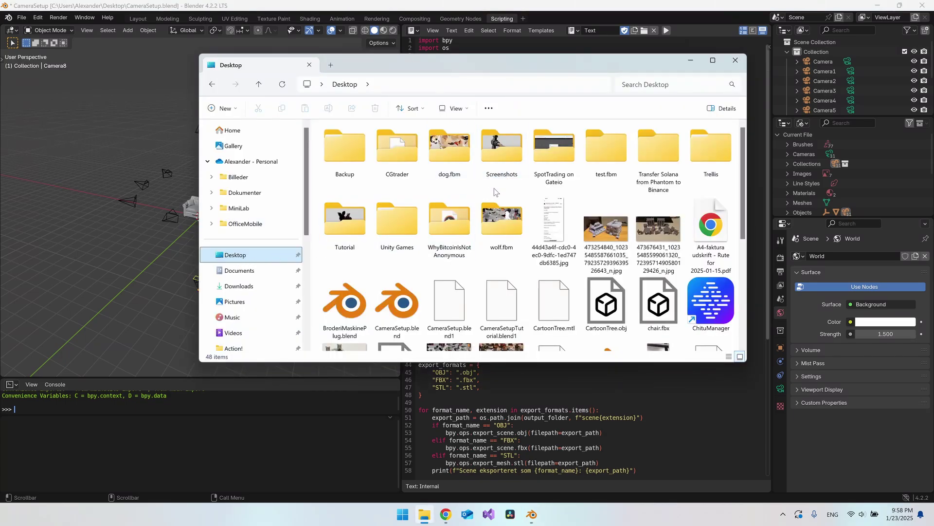
{"action": "left_click", "coordinate": [503, 161]}
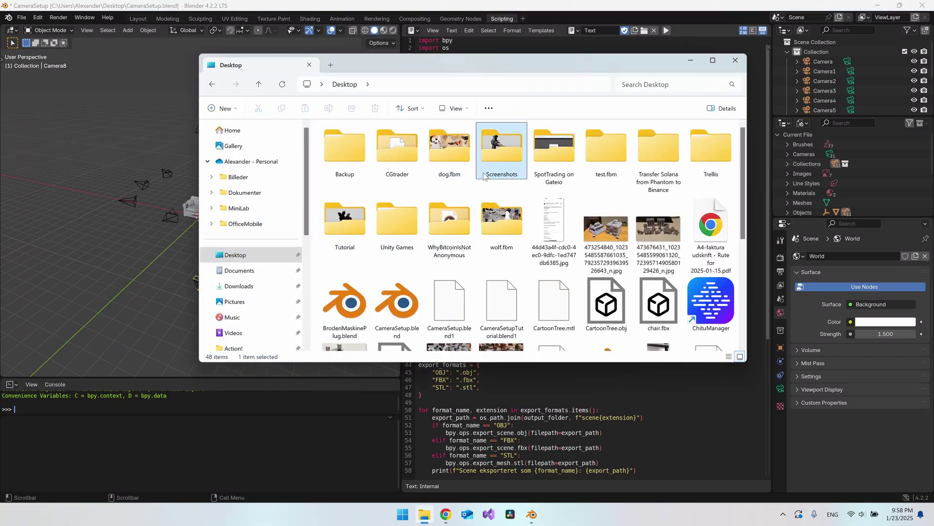
{"action": "double_click", "coordinate": [504, 148]}
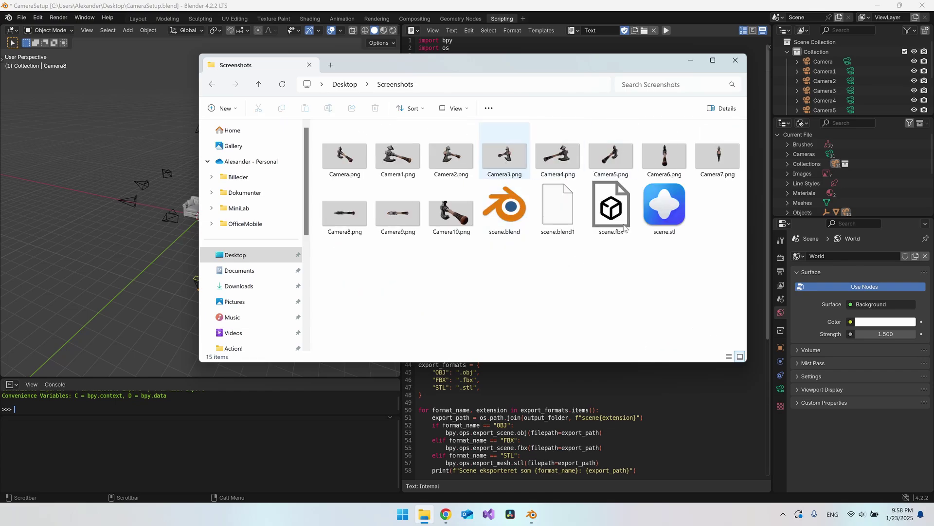
{"action": "left_click_drag", "start_coordinate": [721, 267], "coordinate": [320, 136]}
{"action": "left_click", "coordinate": [508, 258]}
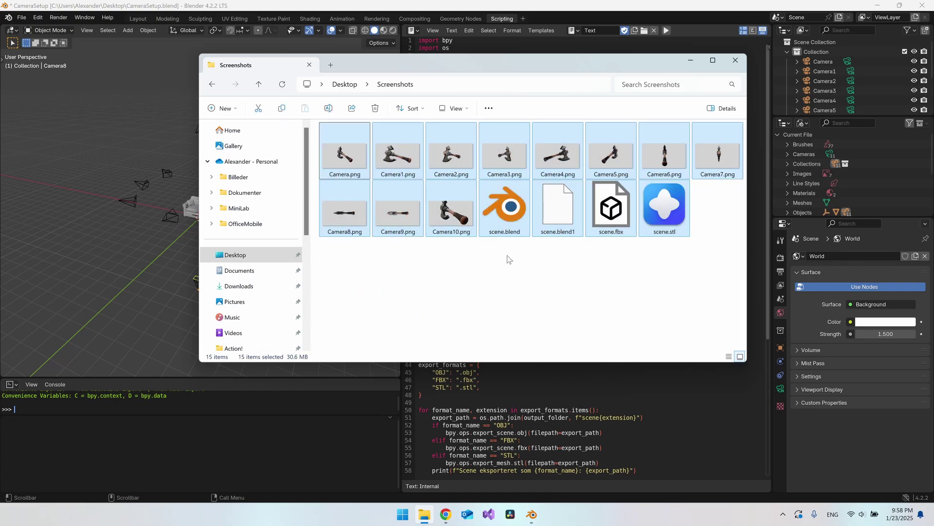
{"action": "left_click_drag", "start_coordinate": [334, 265], "coordinate": [725, 146]}
{"action": "left_click", "coordinate": [349, 259]}
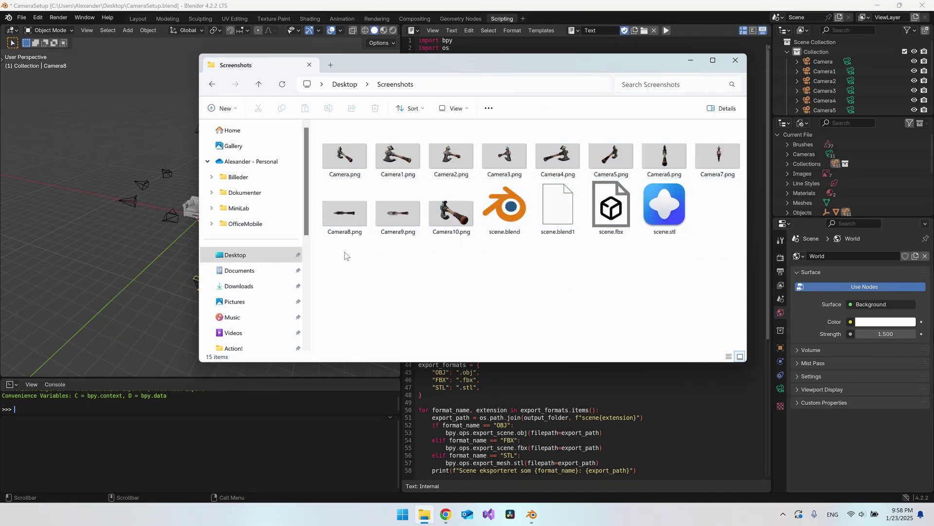
{"action": "double_click", "coordinate": [352, 162]}
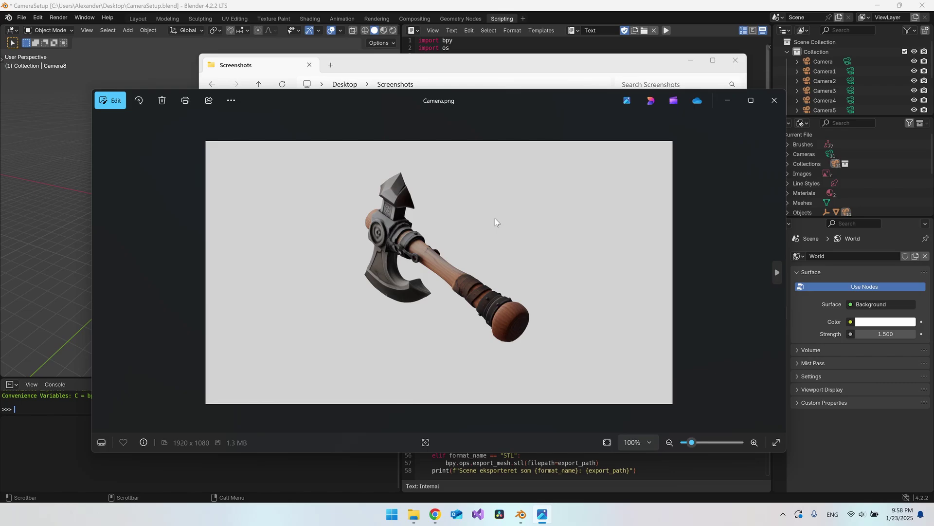
{"action": "key", "text": "Right"}
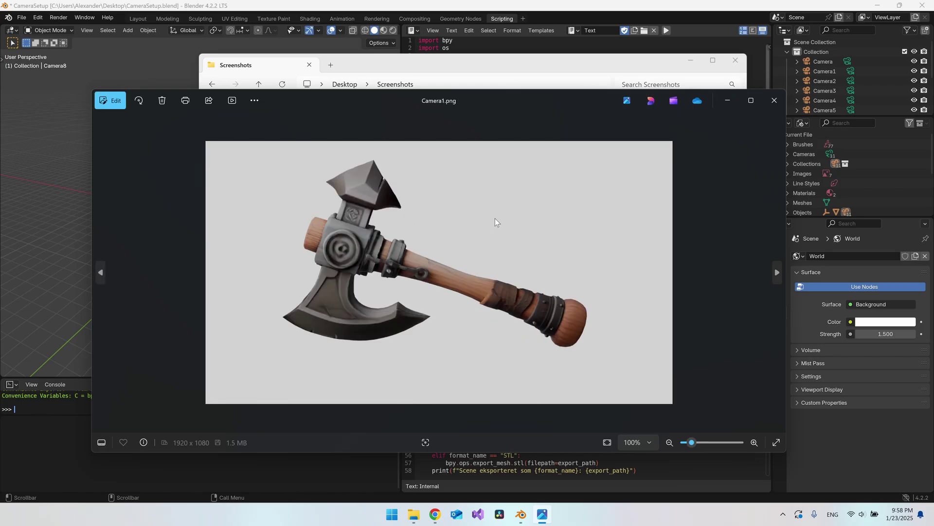
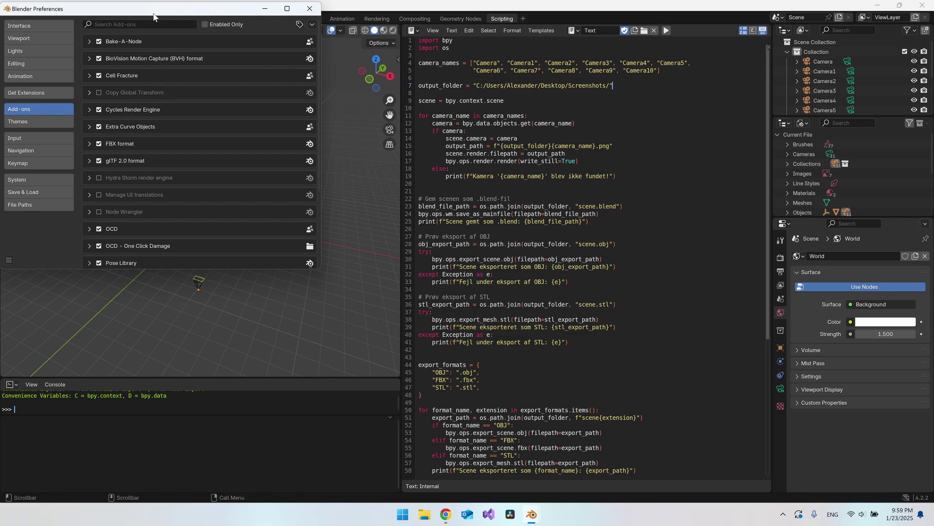
Search Blender's add-on preferences for "stl", enable STL format (legacy) and expand its details.
{"action": "left_click_drag", "start_coordinate": [154, 16], "coordinate": [413, 90]}
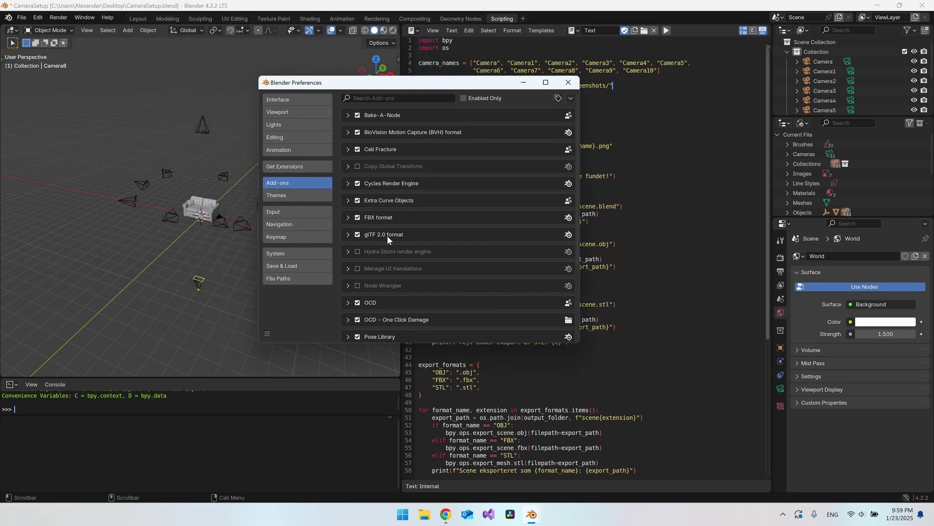
{"action": "left_click", "coordinate": [398, 97]}
{"action": "type", "text": "st"}
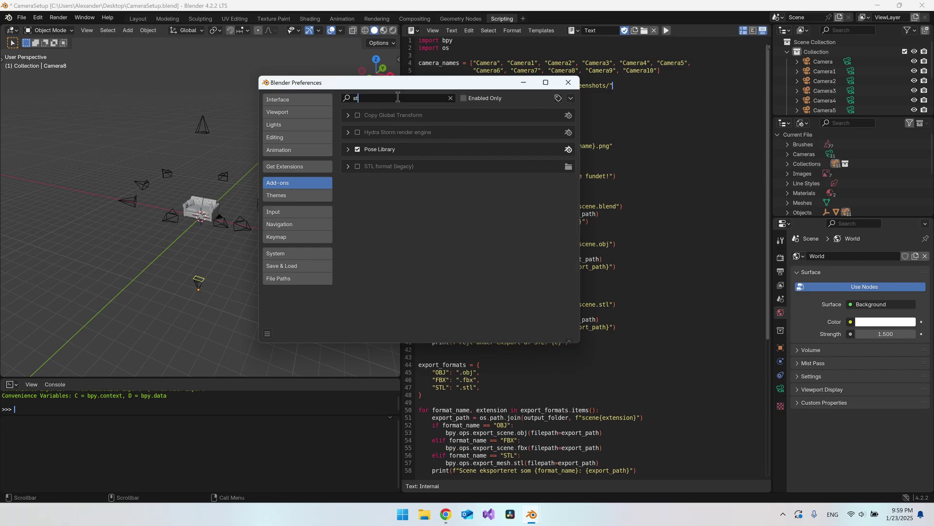
{"action": "type", "text": "l"}
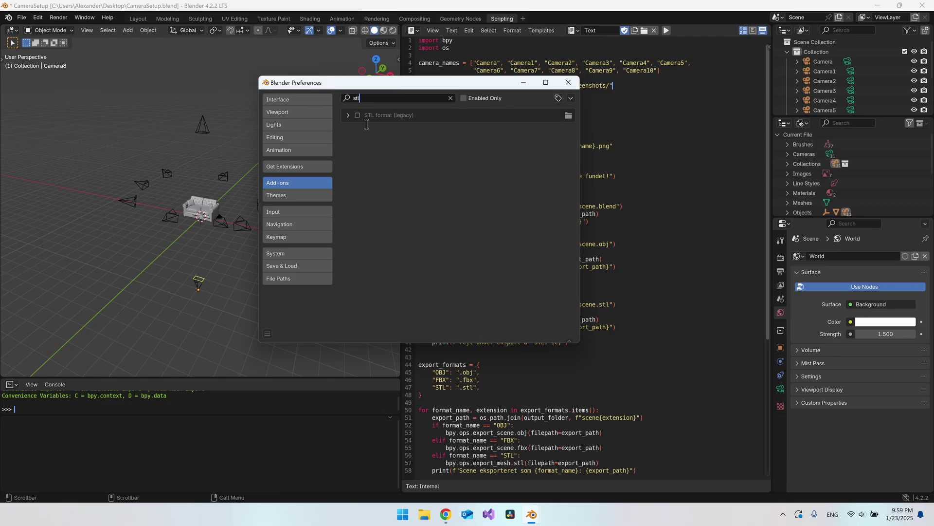
{"action": "key", "text": "Return"}
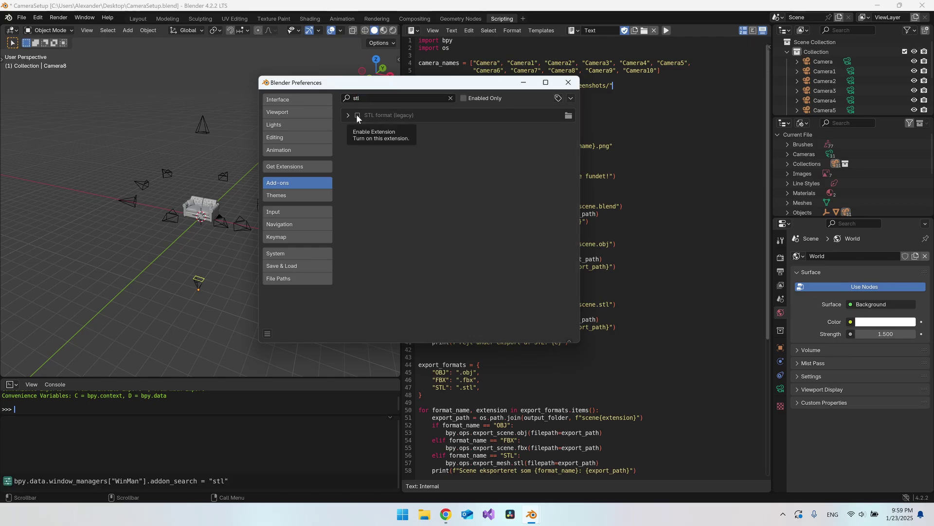
{"action": "left_click", "coordinate": [357, 115]}
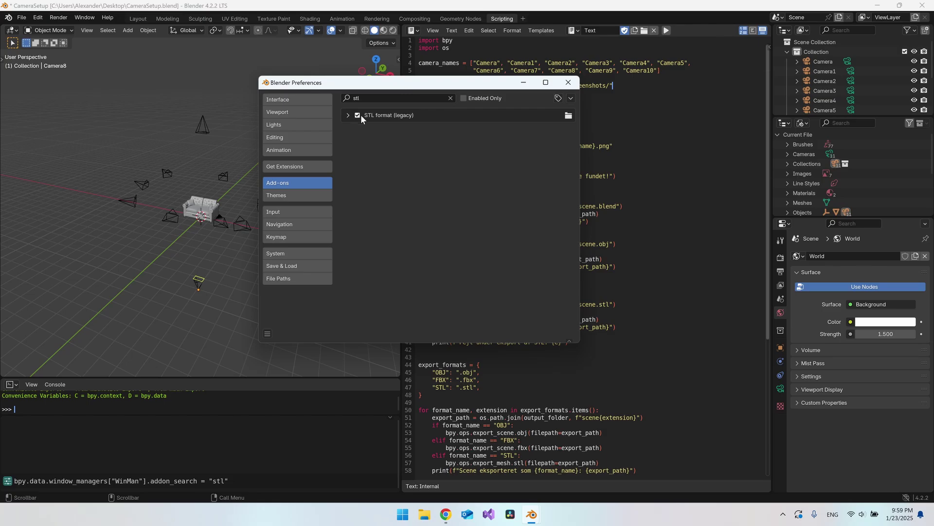
{"action": "left_click", "coordinate": [347, 115]}
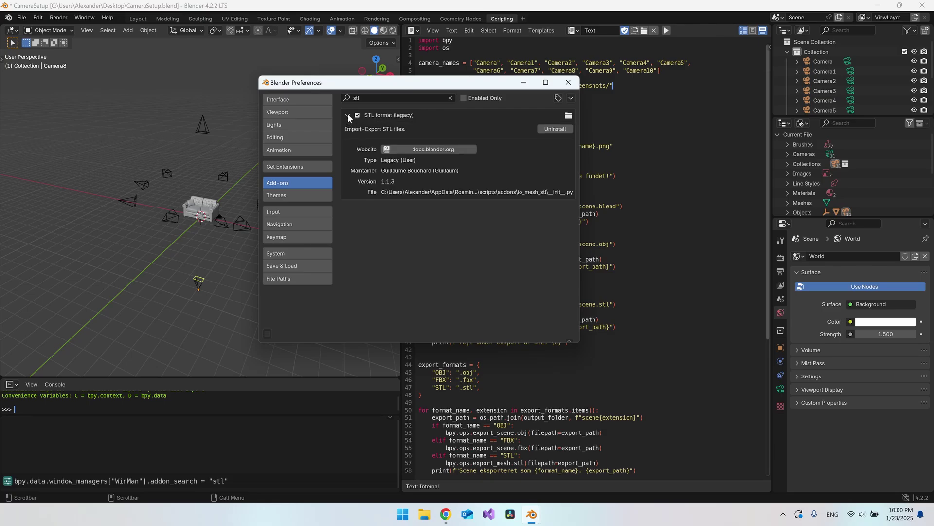
Switch to the browser and examine the STL format (legacy) page on Blender Extensions, including its description and permissions.
{"action": "key", "text": "alt+Tab"}
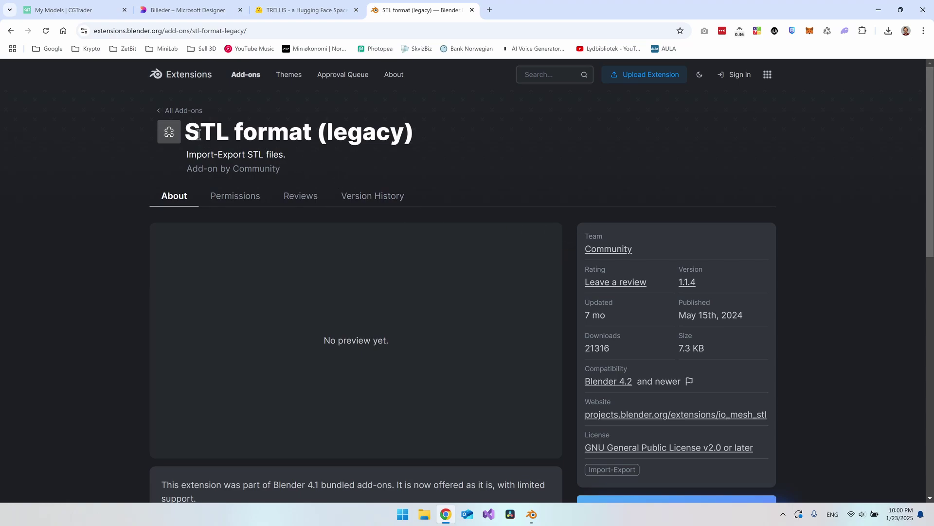
{"action": "left_click_drag", "start_coordinate": [195, 132], "coordinate": [416, 141]}
{"action": "left_click", "coordinate": [425, 141]}
{"action": "scroll", "coordinate": [541, 281], "scroll_direction": "down", "scroll_amount": 1}
{"action": "scroll", "coordinate": [905, 207], "scroll_direction": "down", "scroll_amount": 1}
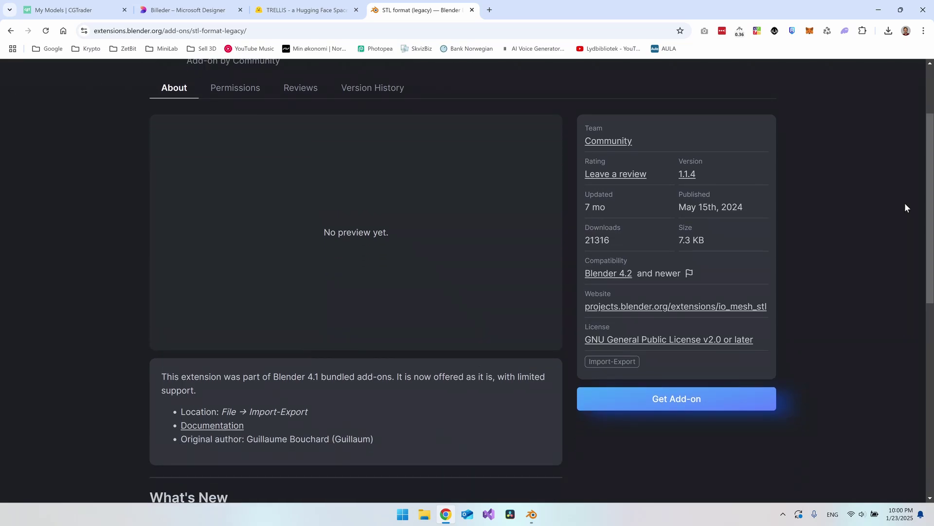
{"action": "scroll", "coordinate": [839, 227], "scroll_direction": "down", "scroll_amount": 1}
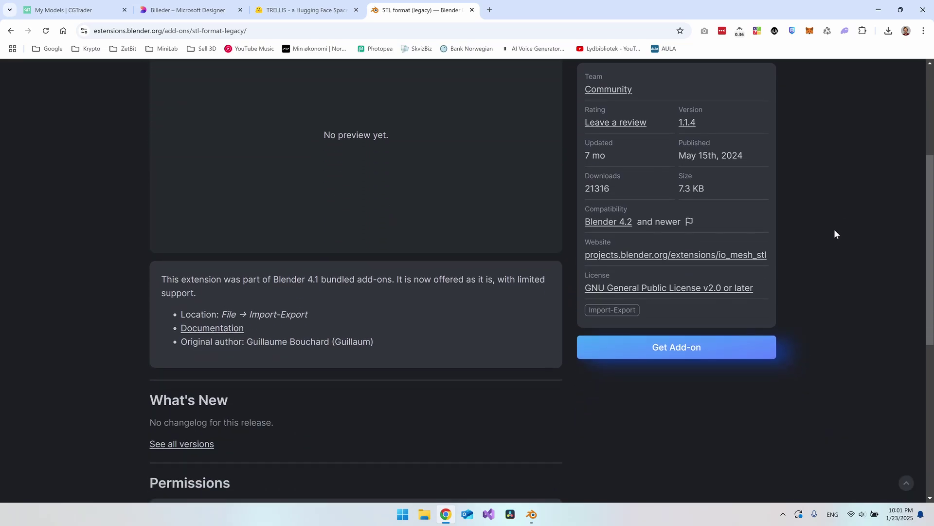
{"action": "scroll", "coordinate": [356, 282], "scroll_direction": "down", "scroll_amount": 3}
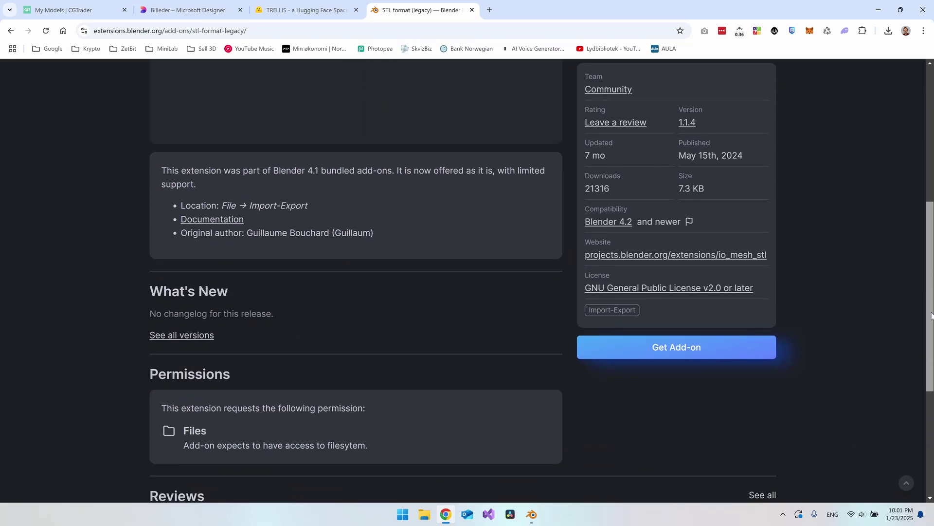
{"action": "key", "text": "Home"}
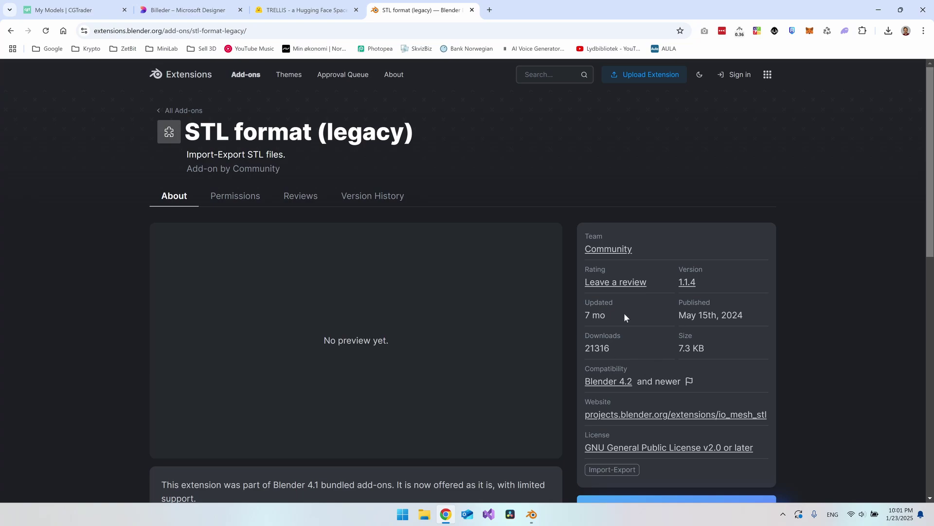
{"action": "scroll", "coordinate": [725, 301], "scroll_direction": "down", "scroll_amount": 1}
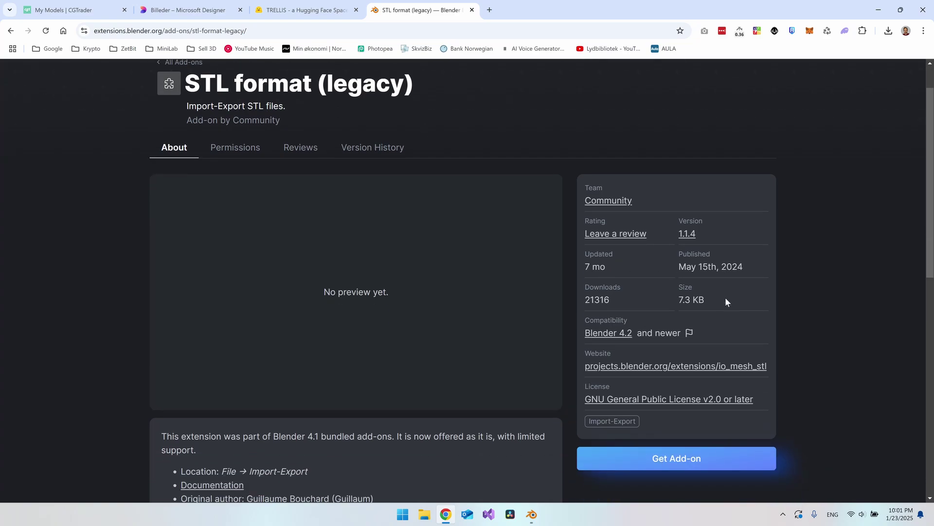
Try to install the STL format (legacy) add-on from its web page into Blender with the browser window beside it, and return to the full-size Blender window.
{"action": "left_click", "coordinate": [676, 461]}
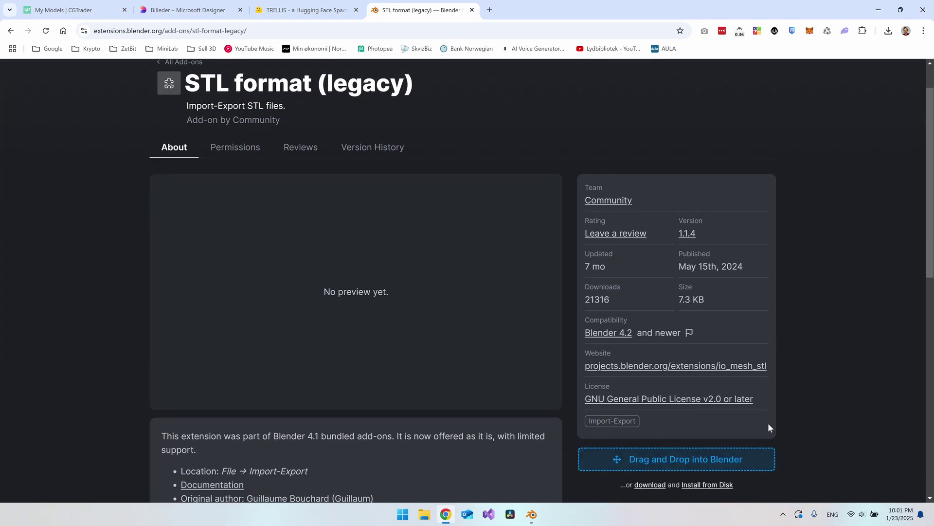
{"action": "left_click_drag", "start_coordinate": [692, 459], "coordinate": [571, 30]}
{"action": "left_click", "coordinate": [574, 82]}
{"action": "left_click_drag", "start_coordinate": [602, 4], "coordinate": [694, 48]}
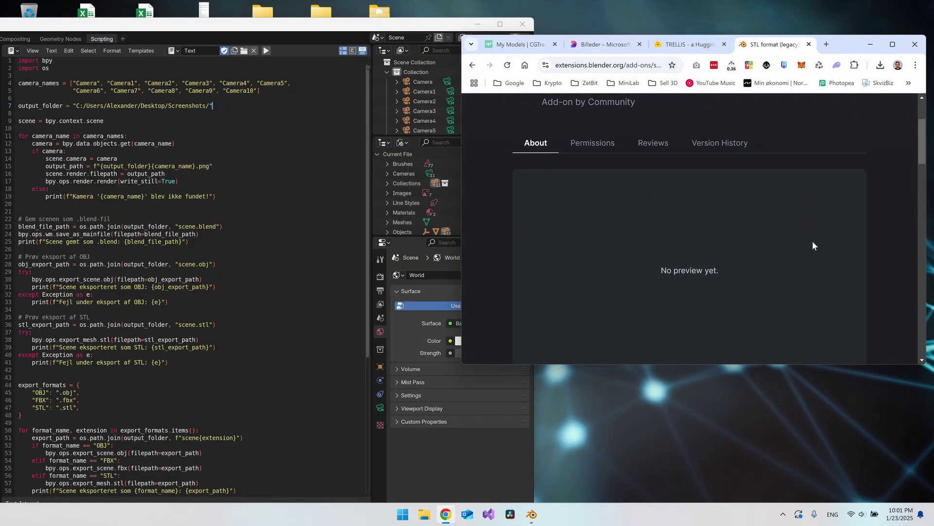
{"action": "scroll", "coordinate": [860, 211], "scroll_direction": "down", "scroll_amount": 10}
{"action": "scroll", "coordinate": [623, 185], "scroll_direction": "down", "scroll_amount": 10}
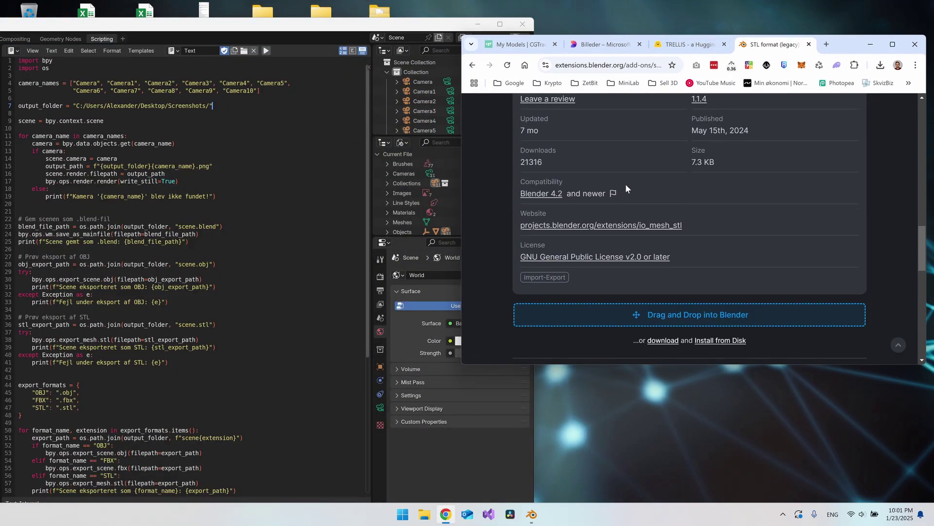
{"action": "mouse_move", "coordinate": [667, 247]}
{"action": "left_mouse_down"}
{"action": "mouse_move", "coordinate": [245, 233]}
{"action": "mouse_move", "coordinate": [186, 204]}
{"action": "mouse_move", "coordinate": [633, 228]}
{"action": "mouse_move", "coordinate": [653, 242]}
{"action": "left_mouse_up"}
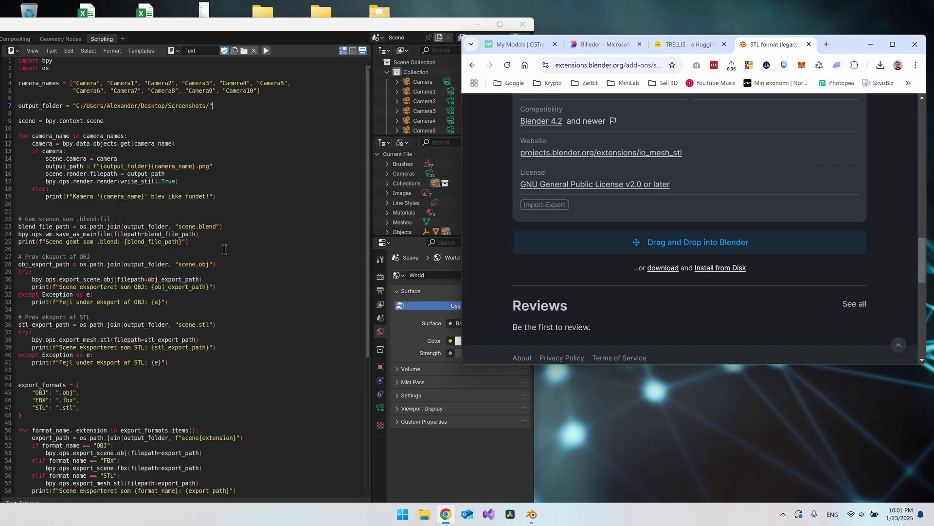
{"action": "key", "text": "super+Up"}
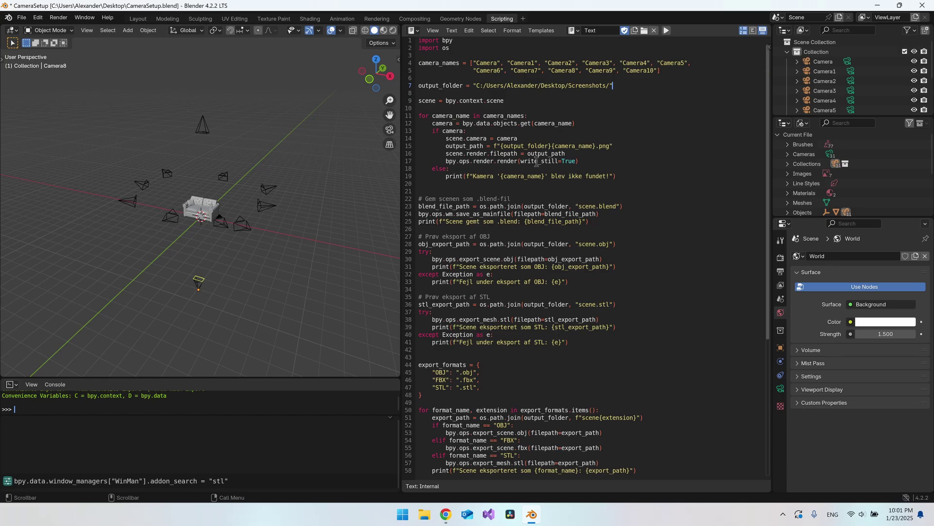
Examine the script's camera_names list and output_folder line, comparing the listed camera names with the objects in the Outliner.
{"action": "left_click_drag", "start_coordinate": [662, 70], "coordinate": [418, 62]}
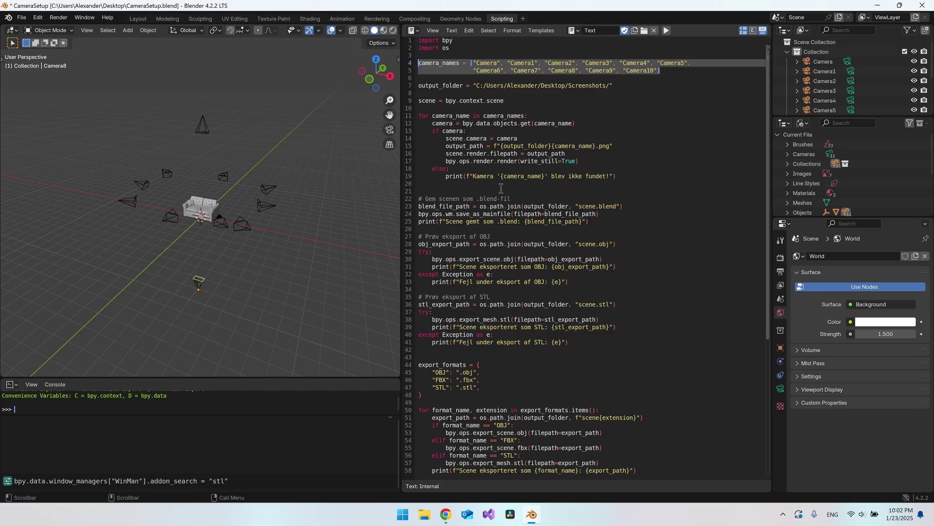
{"action": "left_click_drag", "start_coordinate": [614, 86], "coordinate": [415, 86]}
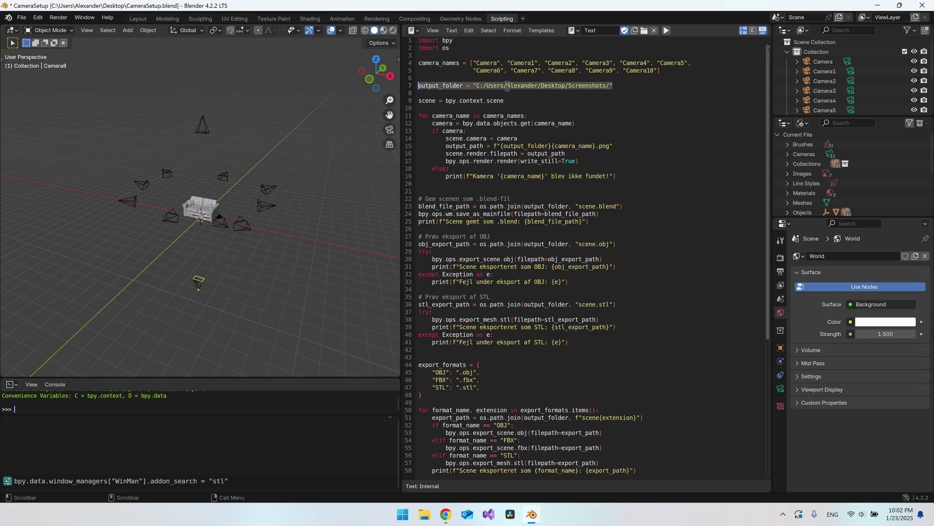
{"action": "left_click_drag", "start_coordinate": [676, 70], "coordinate": [402, 62]}
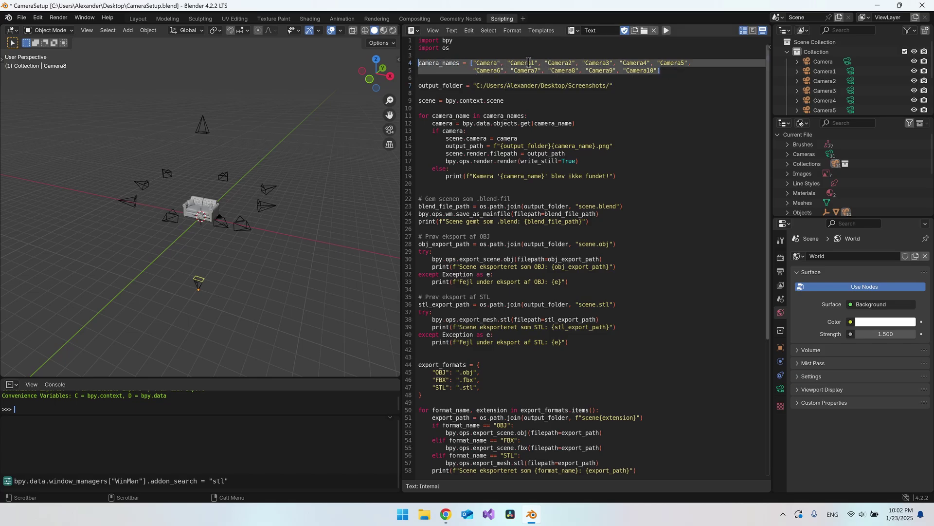
{"action": "left_click", "coordinate": [485, 64]}
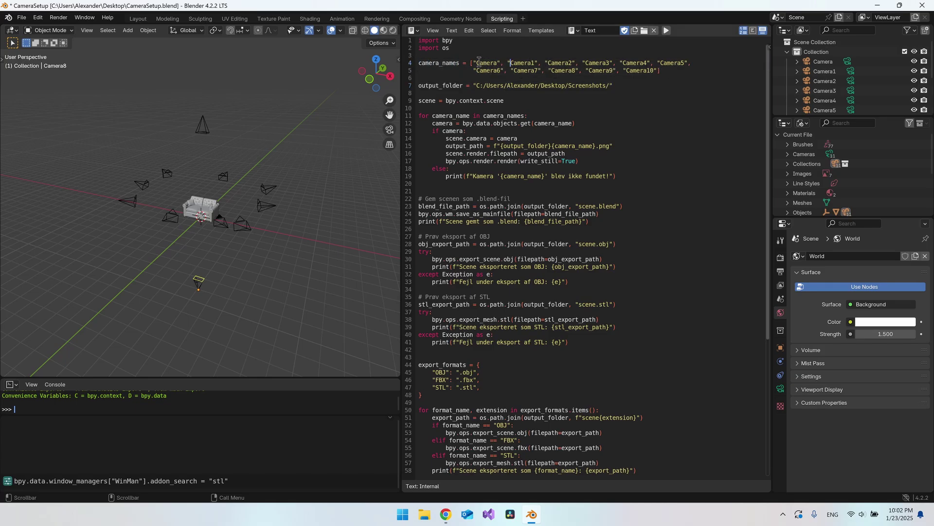
{"action": "double_click", "coordinate": [485, 64]}
{"action": "double_click", "coordinate": [521, 64]}
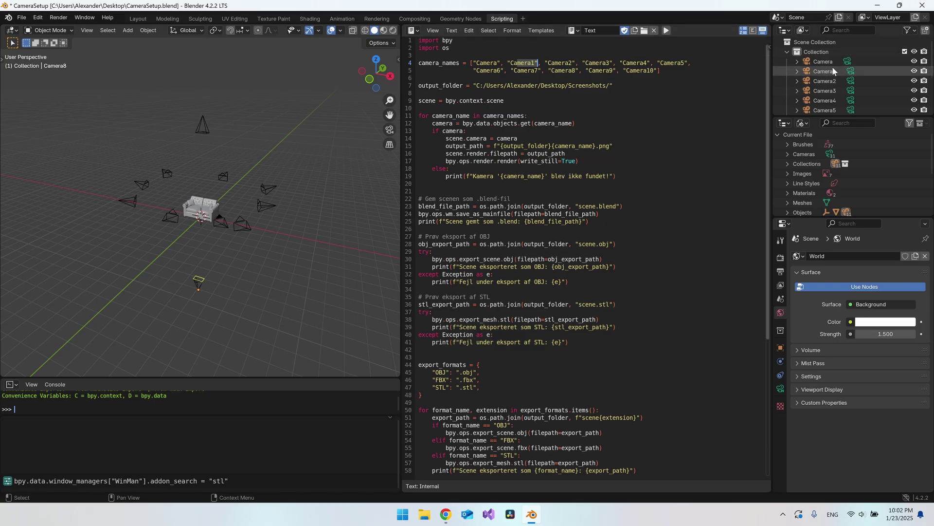
{"action": "scroll", "coordinate": [831, 73], "scroll_direction": "down", "scroll_amount": 3}
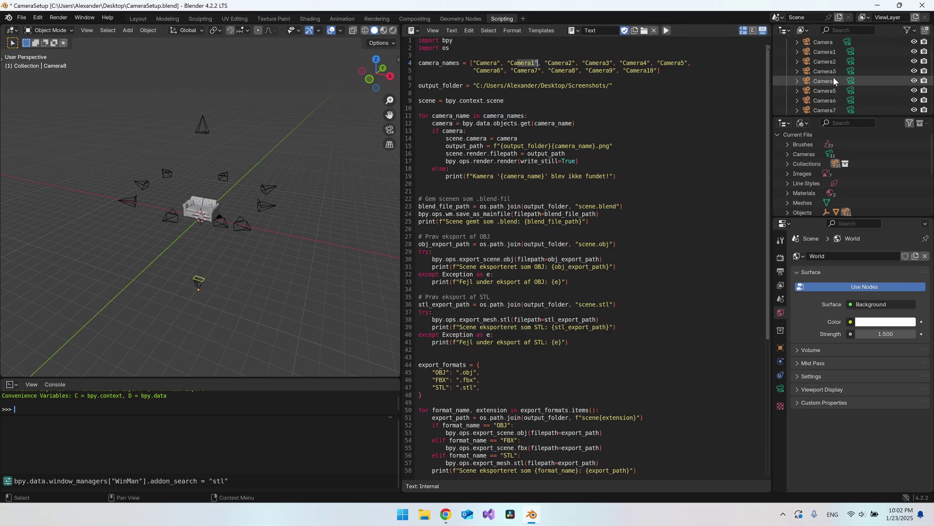
{"action": "scroll", "coordinate": [833, 76], "scroll_direction": "up", "scroll_amount": 3}
Examine the camera render loop in lines 11 to 19 of the script, including its output path and render commands.
{"action": "left_click", "coordinate": [420, 93]}
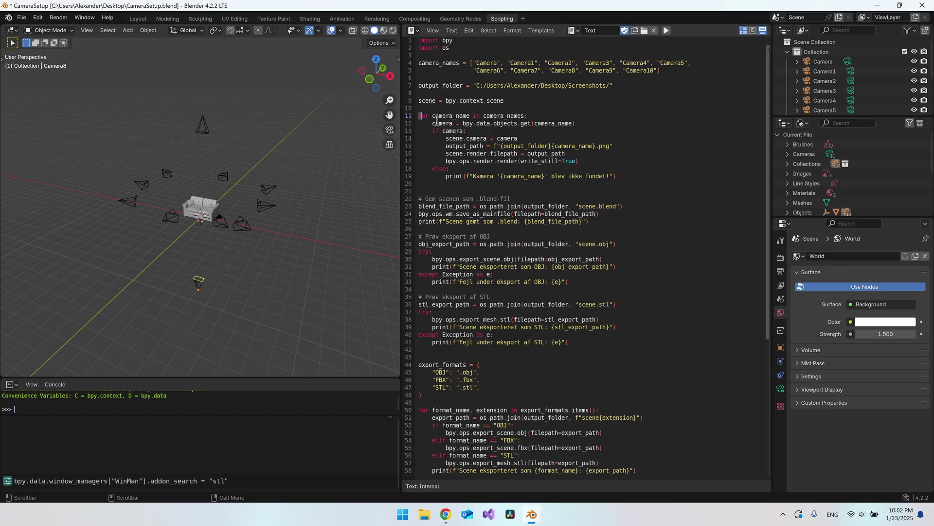
{"action": "left_click_drag", "start_coordinate": [420, 116], "coordinate": [617, 177]}
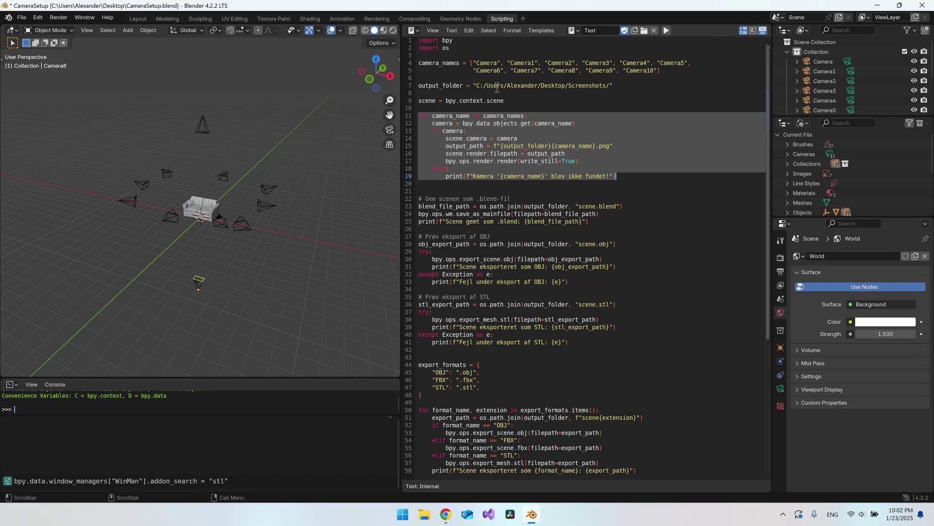
{"action": "left_click_drag", "start_coordinate": [615, 176], "coordinate": [374, 117]}
{"action": "left_click", "coordinate": [573, 154]}
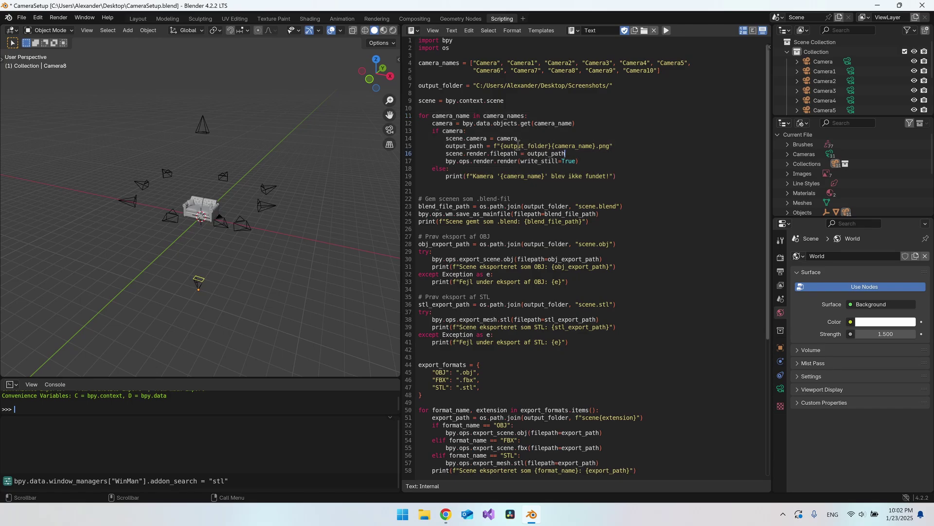
{"action": "left_click", "coordinate": [614, 176]}
{"action": "left_click_drag", "start_coordinate": [614, 176], "coordinate": [409, 109]}
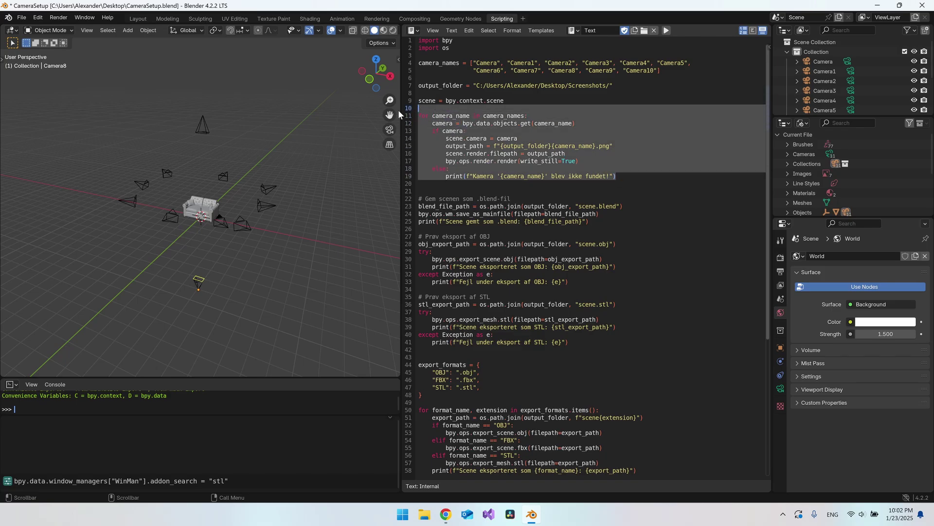
{"action": "left_click", "coordinate": [617, 130]}
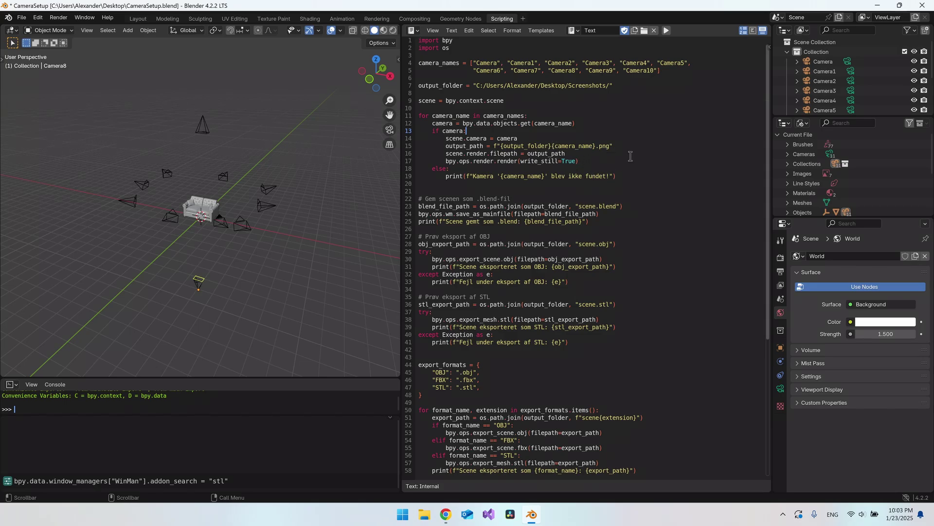
Examine the script's code for saving the .blend file, exporting OBJ and STL, and looping through the export formats in lines 22 to 58.
{"action": "scroll", "coordinate": [622, 172], "scroll_direction": "down", "scroll_amount": 2}
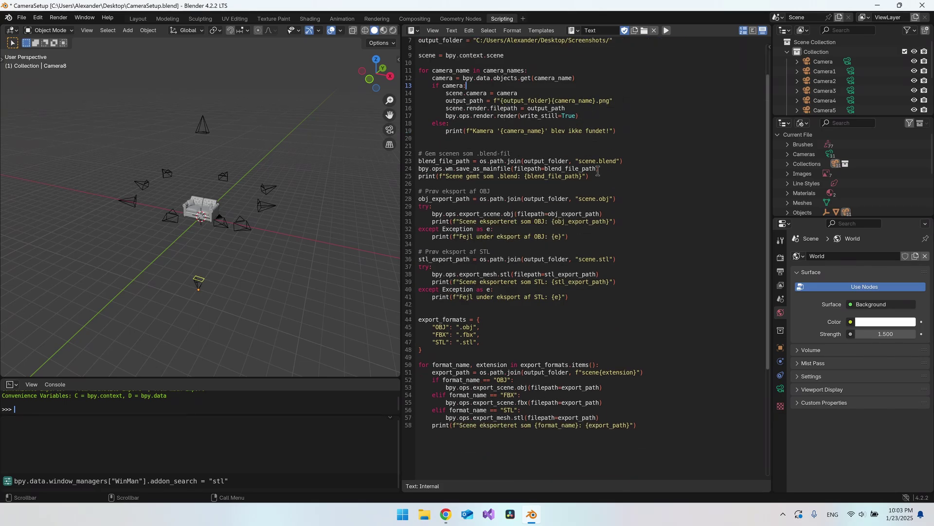
{"action": "left_click_drag", "start_coordinate": [601, 179], "coordinate": [391, 155]}
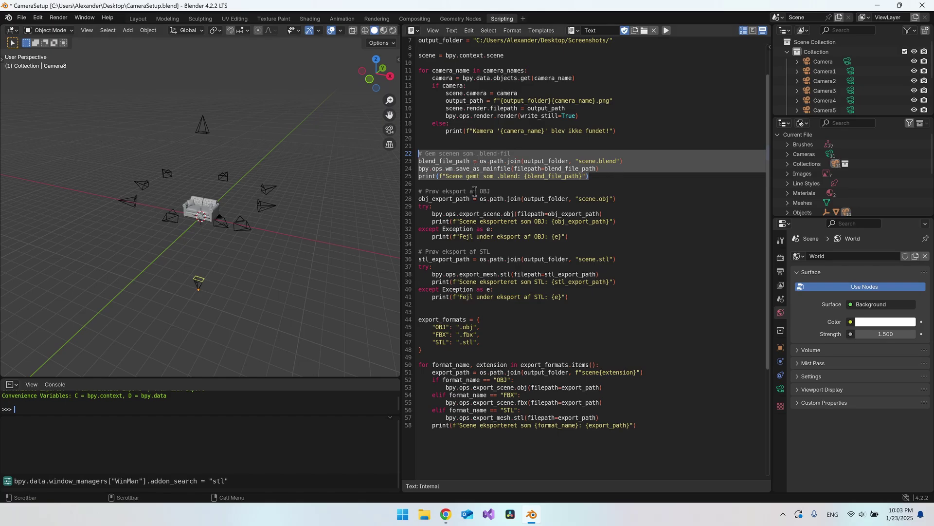
{"action": "left_click_drag", "start_coordinate": [579, 237], "coordinate": [414, 192]}
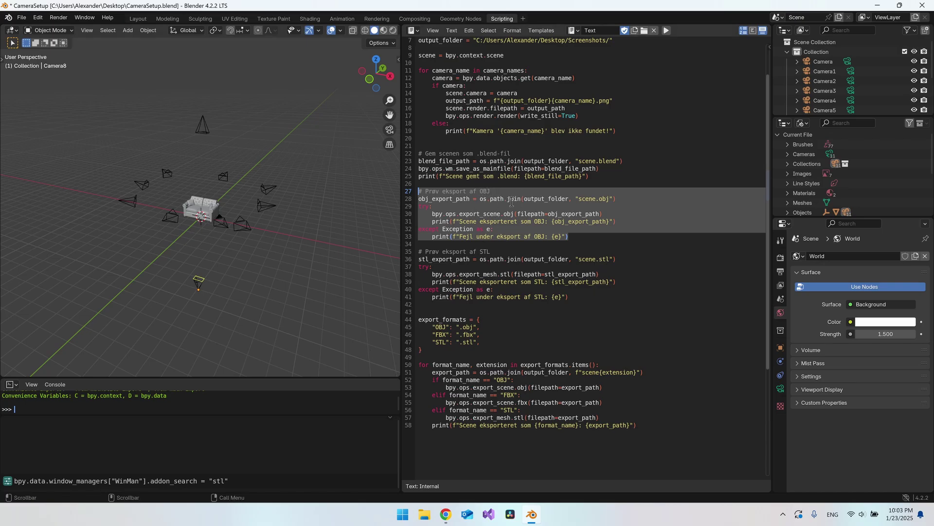
{"action": "left_click_drag", "start_coordinate": [569, 297], "coordinate": [395, 253]}
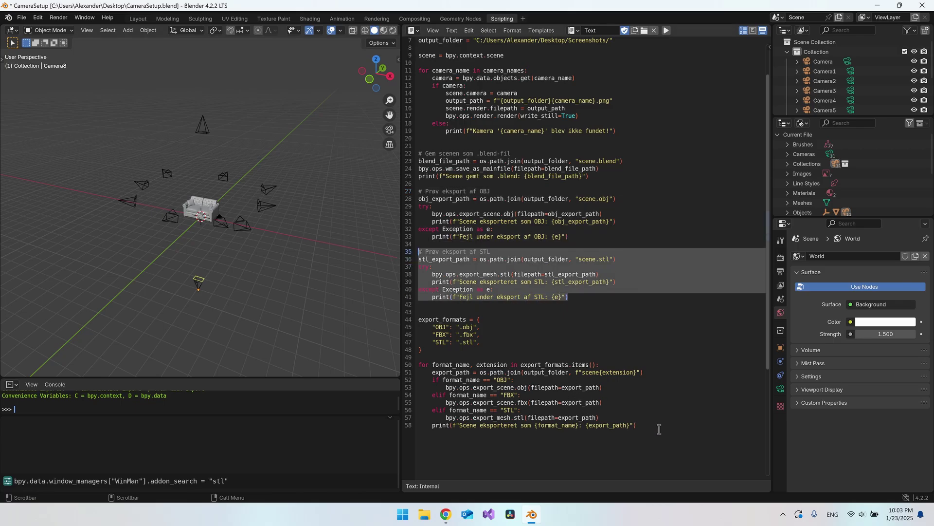
{"action": "left_click_drag", "start_coordinate": [636, 425], "coordinate": [387, 366]}
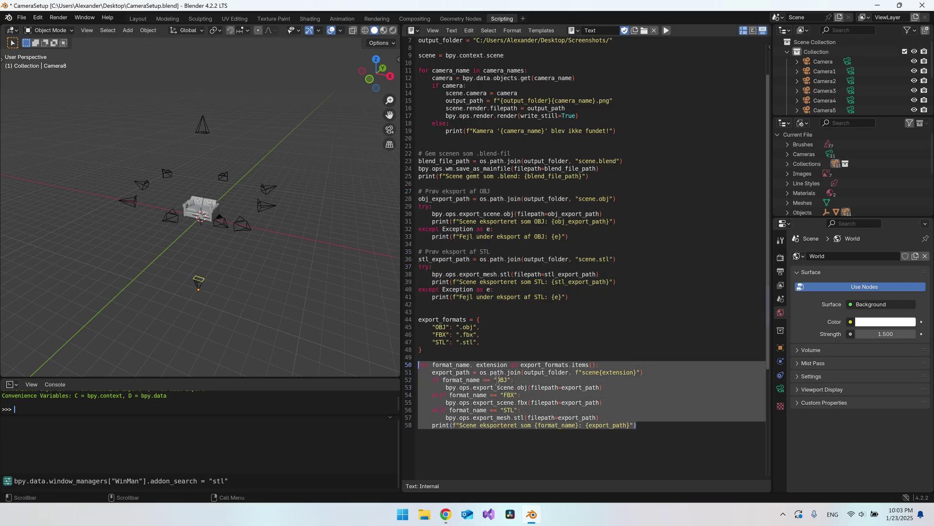
{"action": "left_click", "coordinate": [621, 402]}
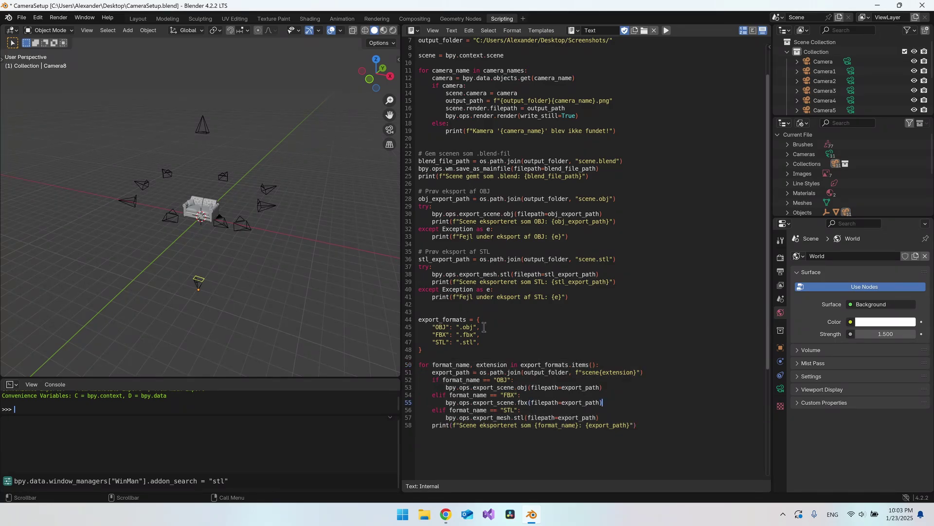
{"action": "left_click_drag", "start_coordinate": [367, 377], "coordinate": [367, 273]}
{"action": "scroll", "coordinate": [336, 413], "scroll_direction": "down", "scroll_amount": 5}
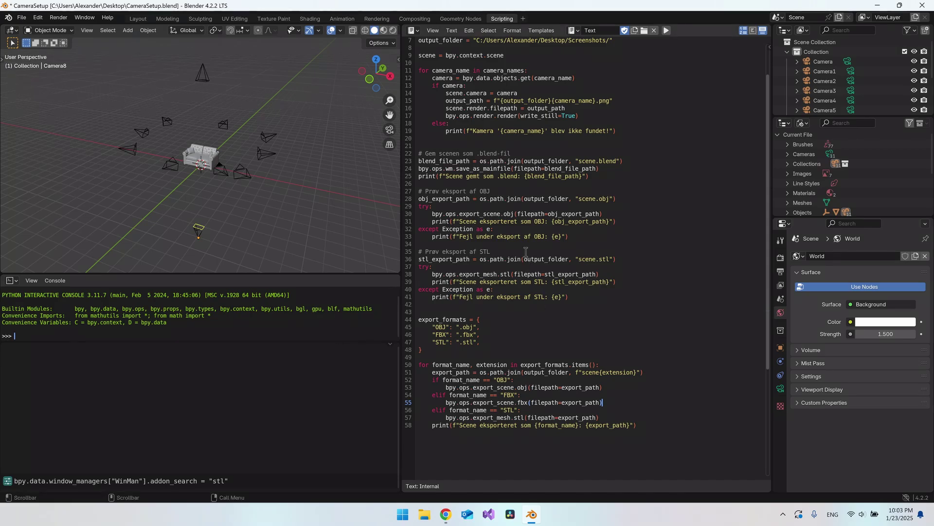
{"action": "left_click_drag", "start_coordinate": [653, 425], "coordinate": [409, 146]}
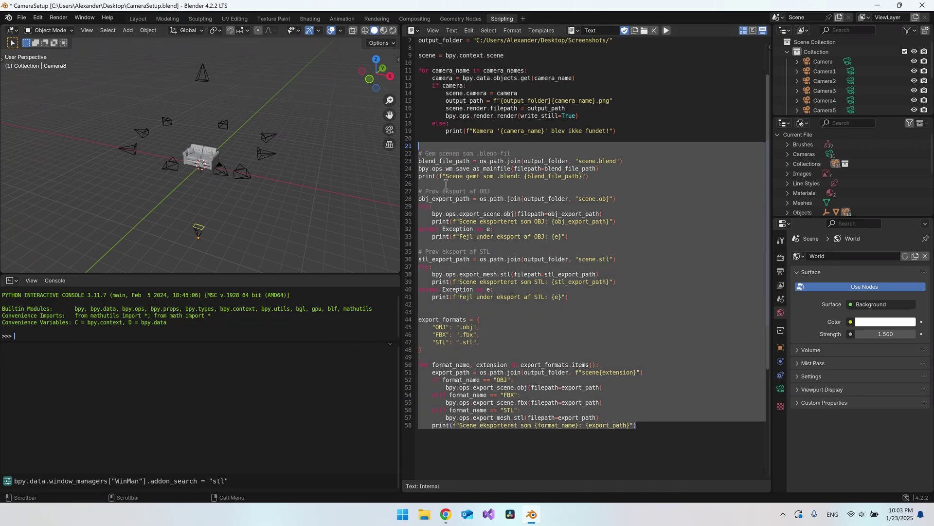
{"action": "left_click", "coordinate": [639, 242]}
{"action": "scroll", "coordinate": [639, 238], "scroll_direction": "up", "scroll_amount": 2}
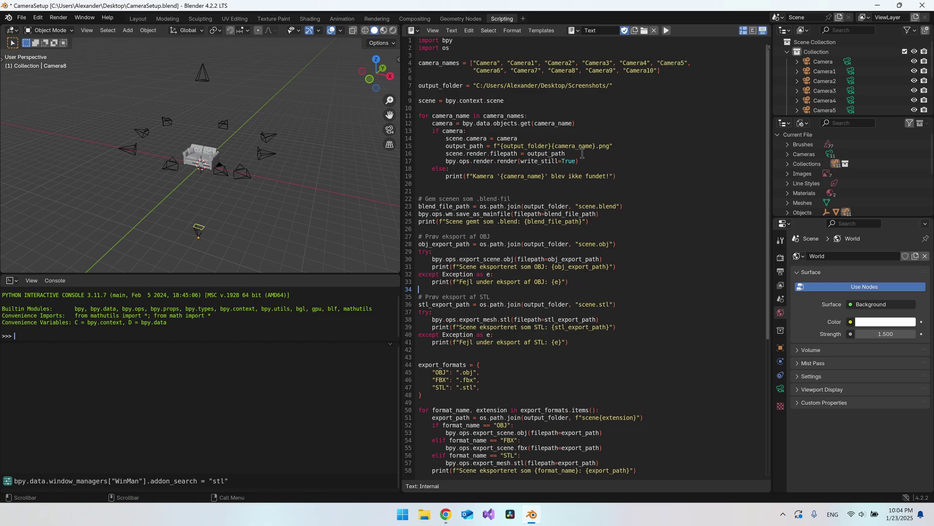
Review the camera names from Camera to Camera10 in lines 4 and 5 of the script.
{"action": "left_click", "coordinate": [624, 31]}
{"action": "left_click", "coordinate": [537, 95]}
{"action": "left_click_drag", "start_coordinate": [656, 71], "coordinate": [473, 58]}
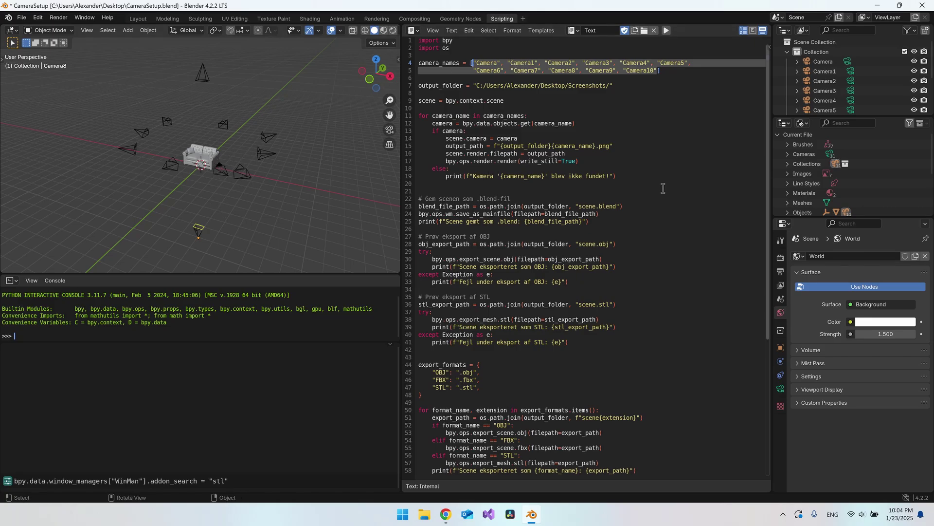
{"action": "left_click", "coordinate": [608, 153]}
Enlarge the 3D viewport by narrowing the text editor and shrinking the Python console, with the couch and its surrounding cameras in view.
{"action": "left_click_drag", "start_coordinate": [401, 205], "coordinate": [516, 191]}
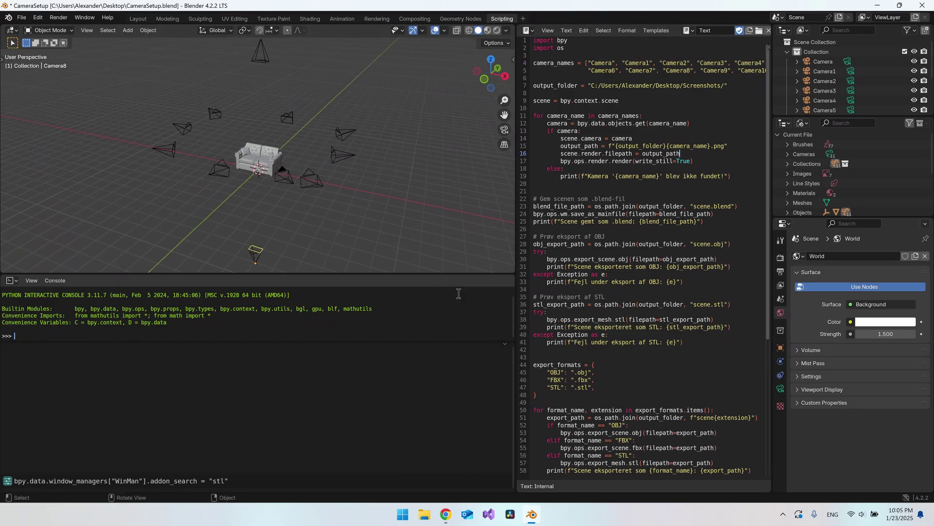
{"action": "left_click_drag", "start_coordinate": [451, 344], "coordinate": [447, 363]}
{"action": "left_click_drag", "start_coordinate": [445, 275], "coordinate": [438, 377]}
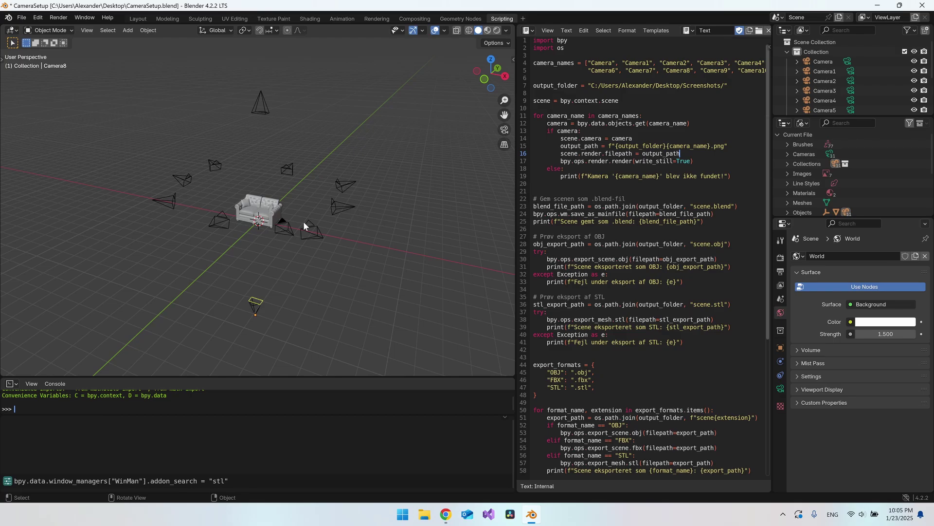
{"action": "middle_click_drag", "start_coordinate": [294, 214], "coordinate": [276, 235]}
{"action": "scroll", "coordinate": [293, 215], "scroll_direction": "up", "scroll_amount": 2}
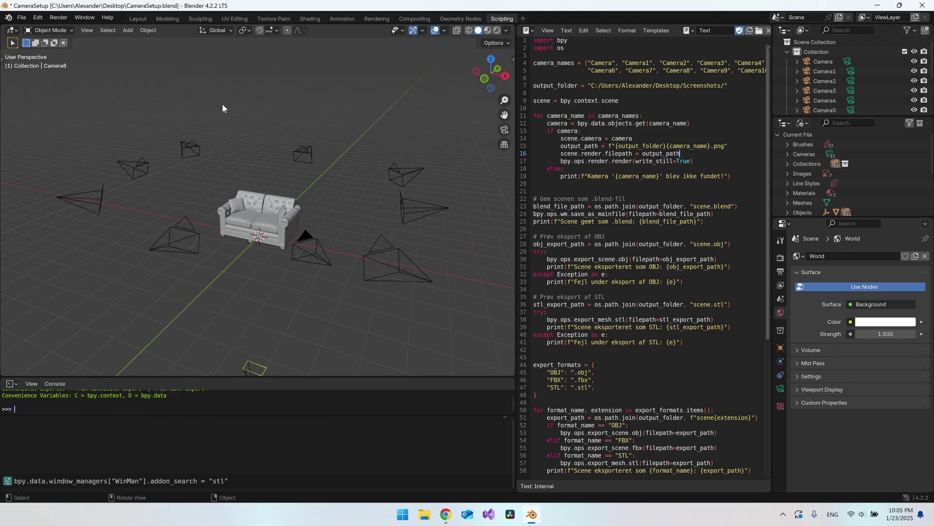
Import sample (41).glb from the Downloads folder into the camera setup scene as glTF 2.0.
{"action": "left_click", "coordinate": [21, 18]}
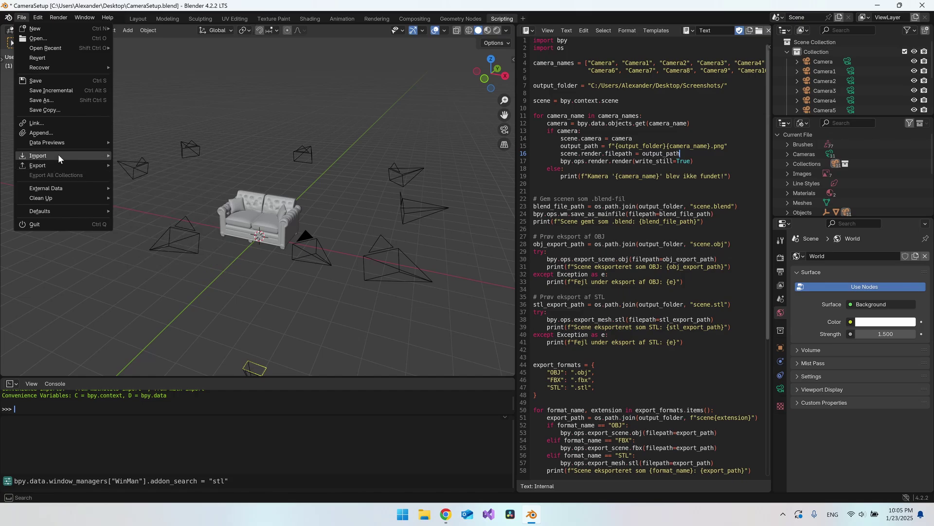
{"action": "mouse_move", "coordinate": [57, 155]}
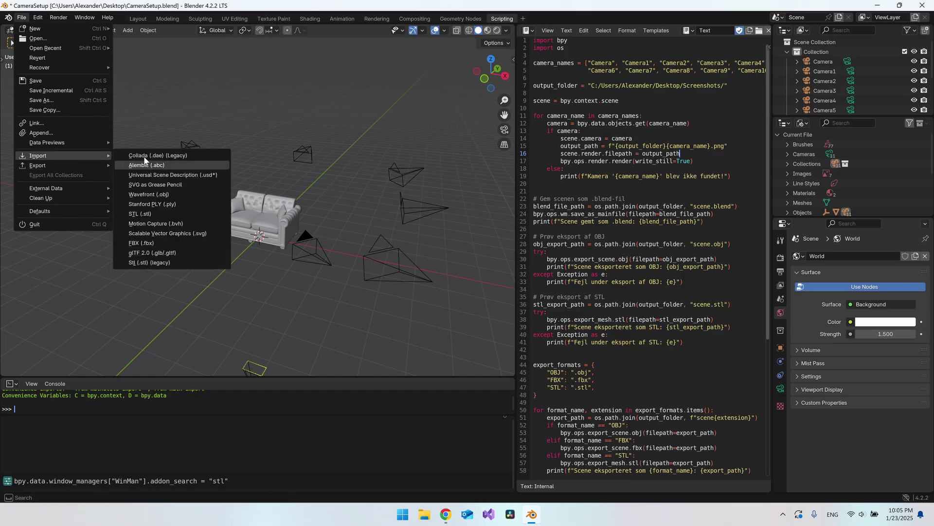
{"action": "left_click", "coordinate": [160, 252]}
{"action": "left_click", "coordinate": [263, 213]}
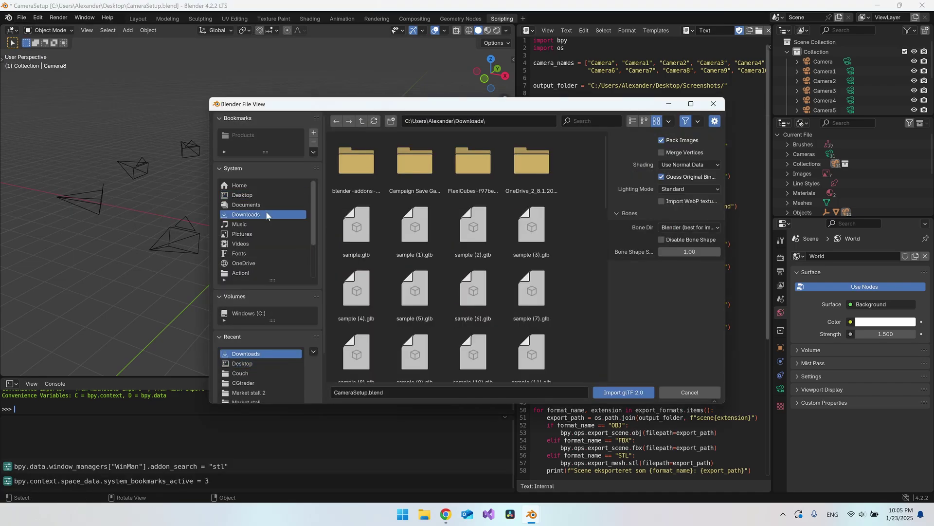
{"action": "left_click_drag", "start_coordinate": [597, 169], "coordinate": [606, 346]}
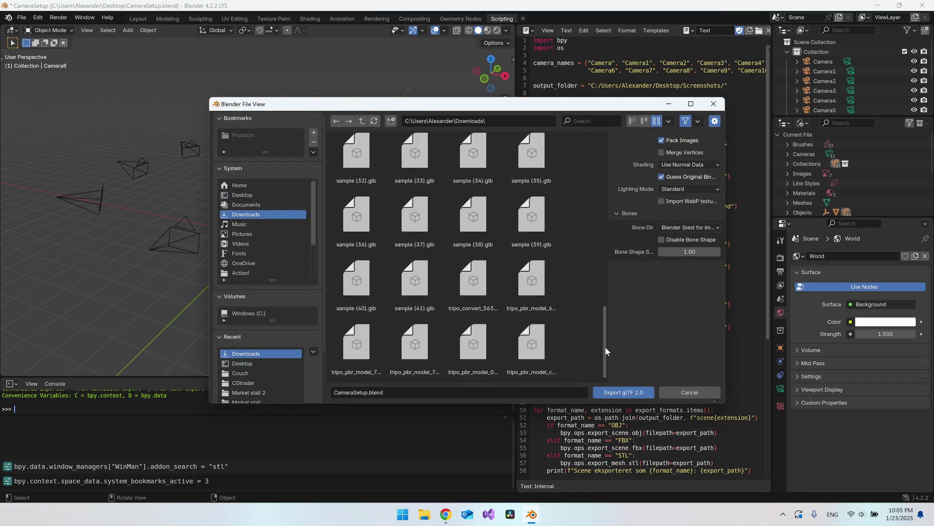
{"action": "left_click", "coordinate": [418, 288]}
{"action": "left_click", "coordinate": [624, 392]}
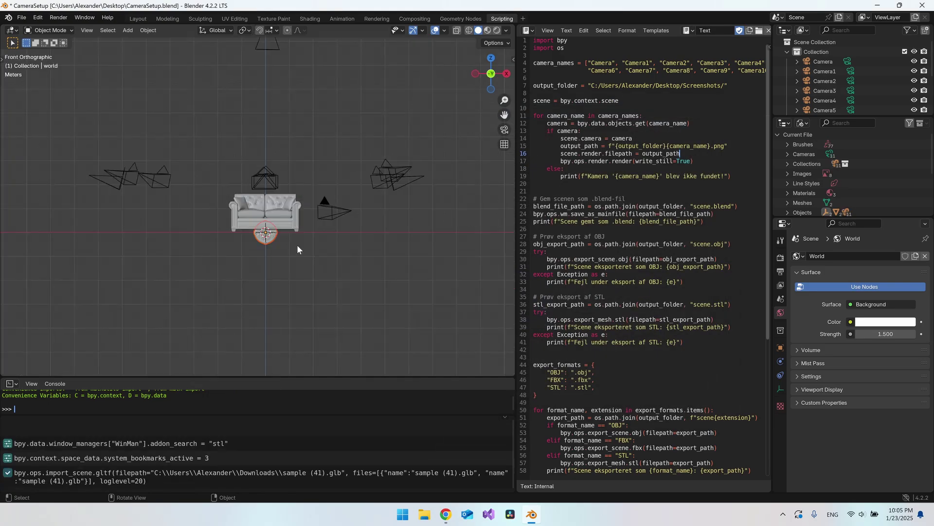
{"action": "scroll", "coordinate": [297, 249], "scroll_direction": "up", "scroll_amount": 7}
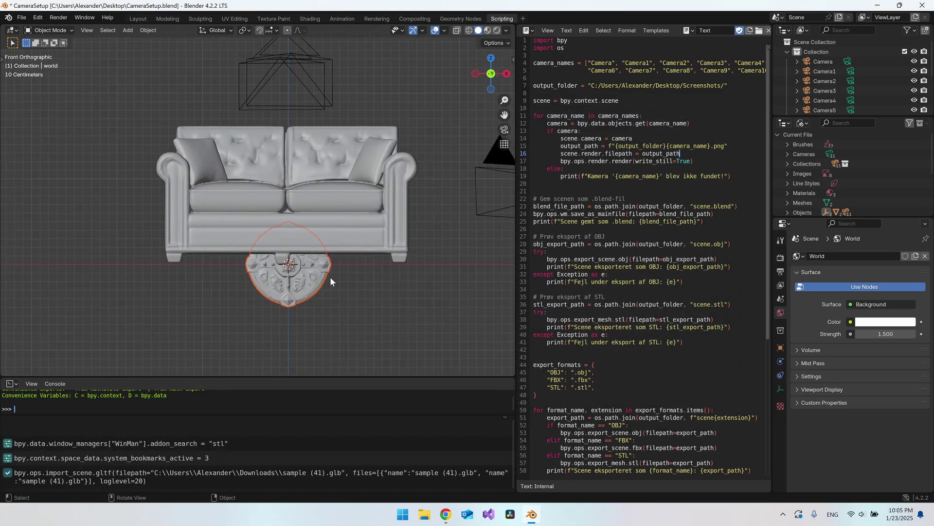
Scale the imported shield up by about 1.74 and raise it about 0.88 m along the Z axis.
{"action": "key", "text": "s"}
{"action": "left_click", "coordinate": [363, 287]}
{"action": "key", "text": "g"}
{"action": "key", "text": "z"}
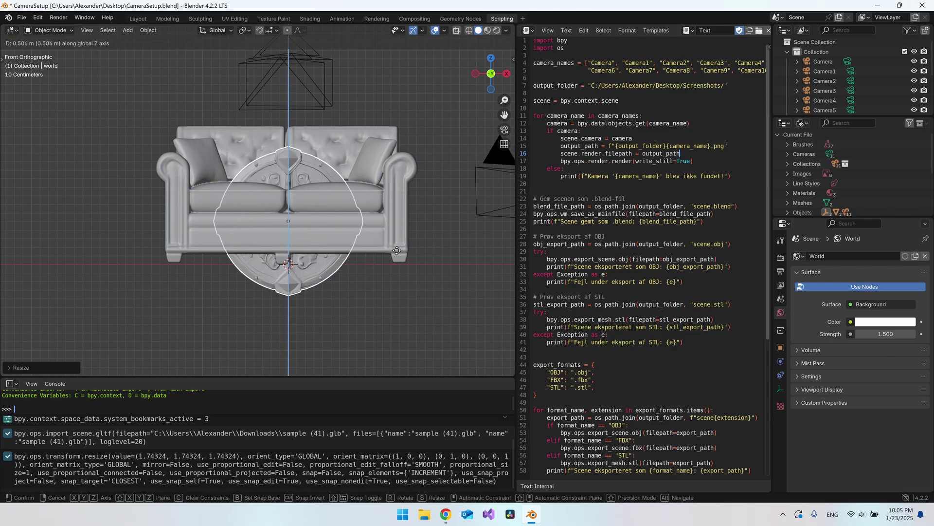
{"action": "left_click", "coordinate": [359, 212]}
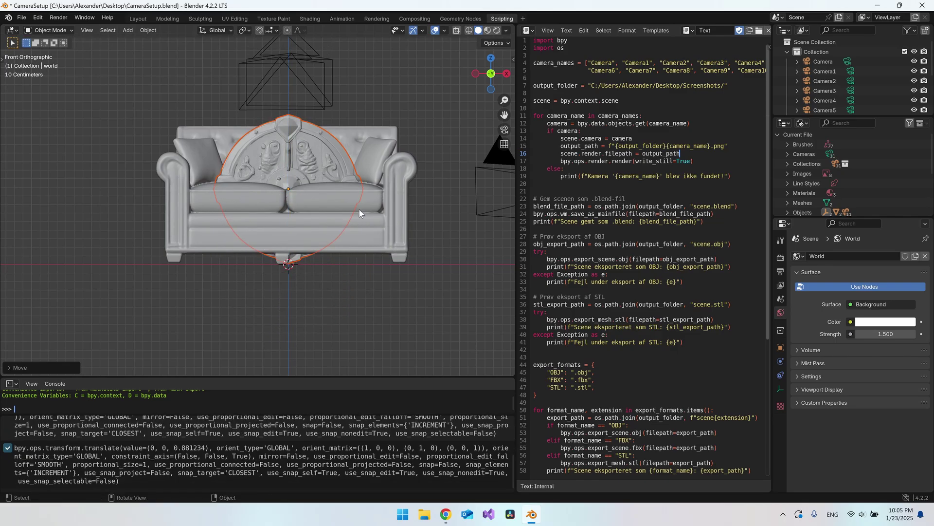
Delete the couch from the camera setup scene.
{"action": "middle_click_drag", "start_coordinate": [359, 209], "coordinate": [449, 199]}
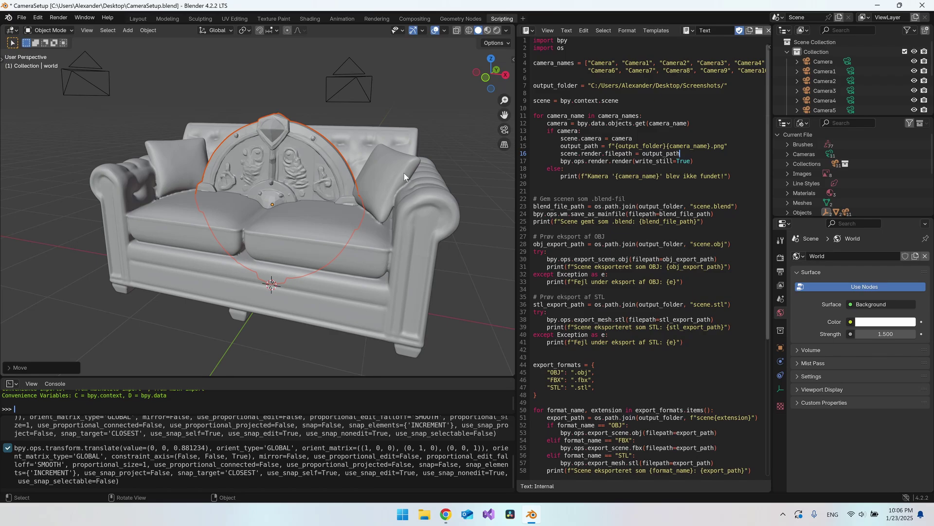
{"action": "left_click", "coordinate": [413, 207]}
{"action": "key", "text": "Delete"}
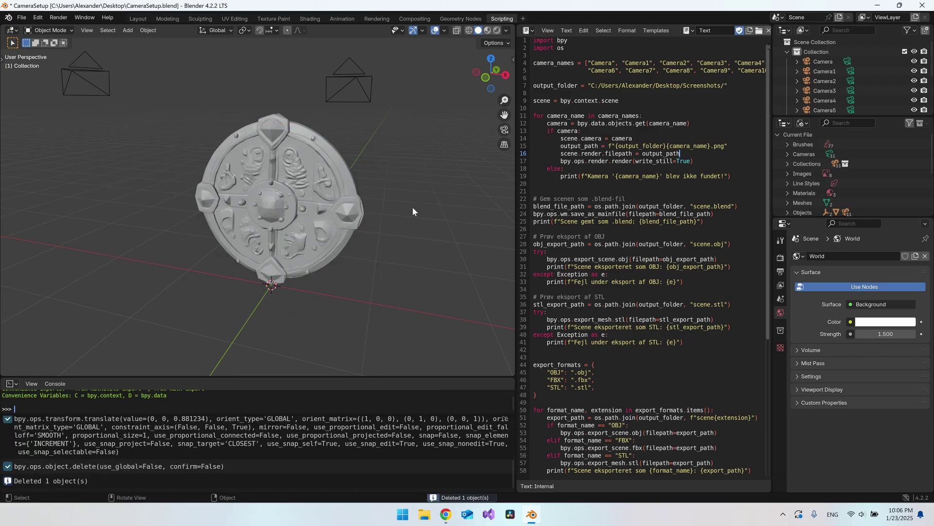
Inspect the textured shield up close in Rendered viewport shading and return the viewport to Solid shading.
{"action": "scroll", "coordinate": [412, 207], "scroll_direction": "up", "scroll_amount": 5}
{"action": "middle_click_drag", "start_coordinate": [409, 167], "coordinate": [521, 13]}
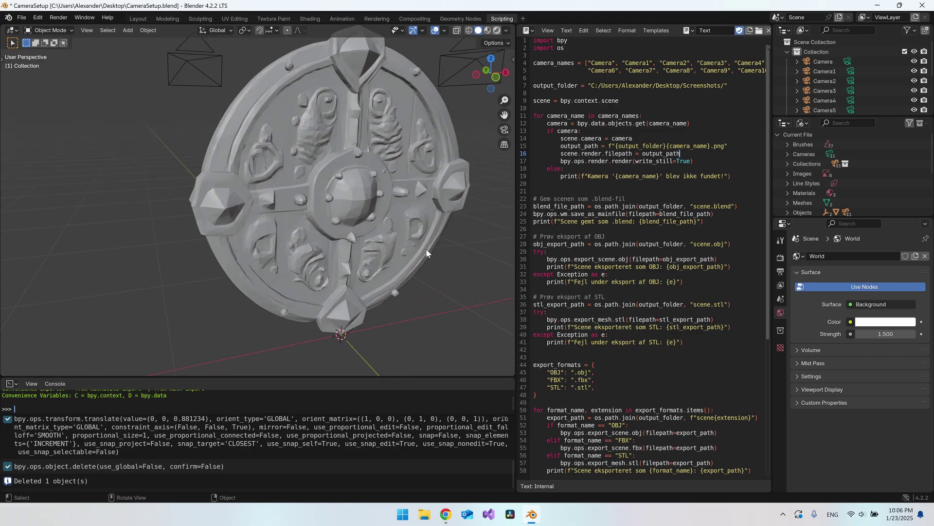
{"action": "key", "text": "z"}
{"action": "mouse_move", "coordinate": [402, 258]}
{"action": "middle_mouse_down"}
{"action": "mouse_move", "coordinate": [270, 250]}
{"action": "mouse_move", "coordinate": [416, 252]}
{"action": "middle_mouse_up"}
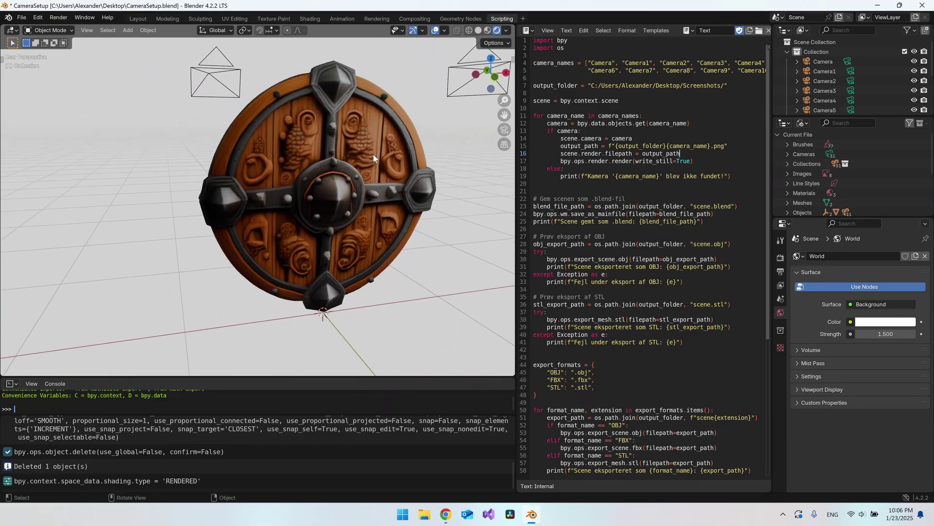
{"action": "left_click", "coordinate": [479, 31]}
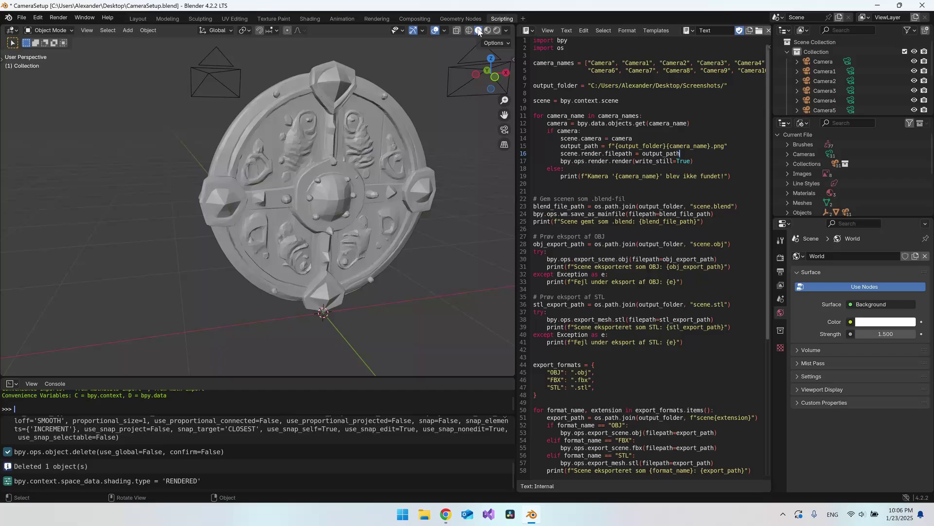
Merge all of the shield's vertices by distance in Edit Mode and return to Object Mode.
{"action": "left_click", "coordinate": [320, 196]}
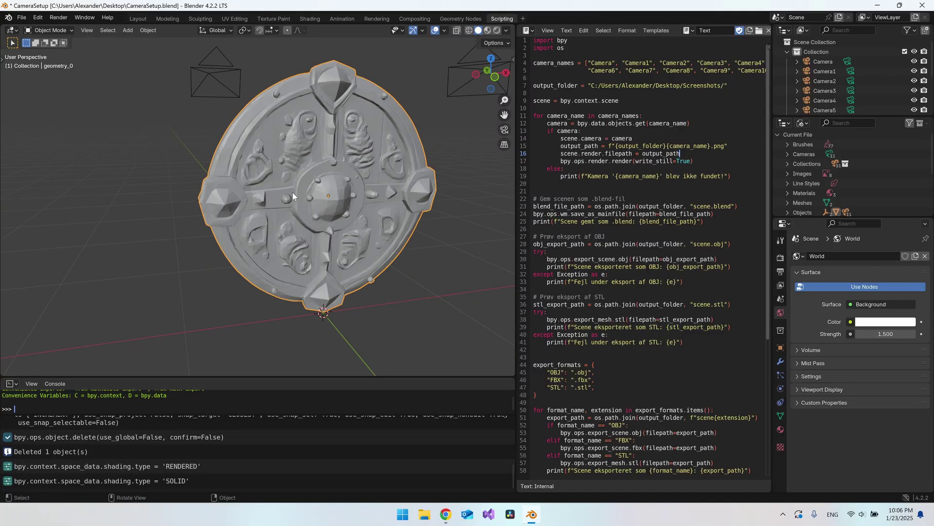
{"action": "key", "text": "Tab"}
{"action": "key", "text": "a"}
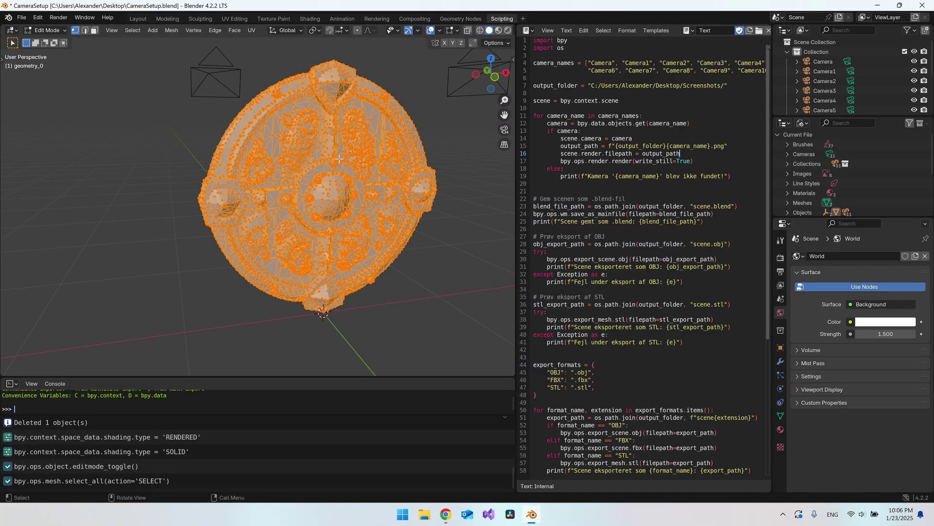
{"action": "key", "text": "a"}
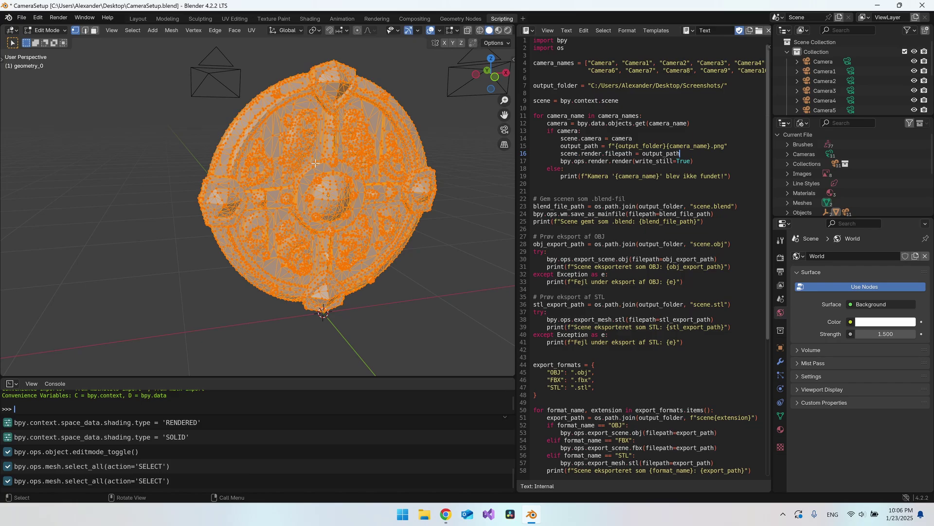
{"action": "key", "text": "m"}
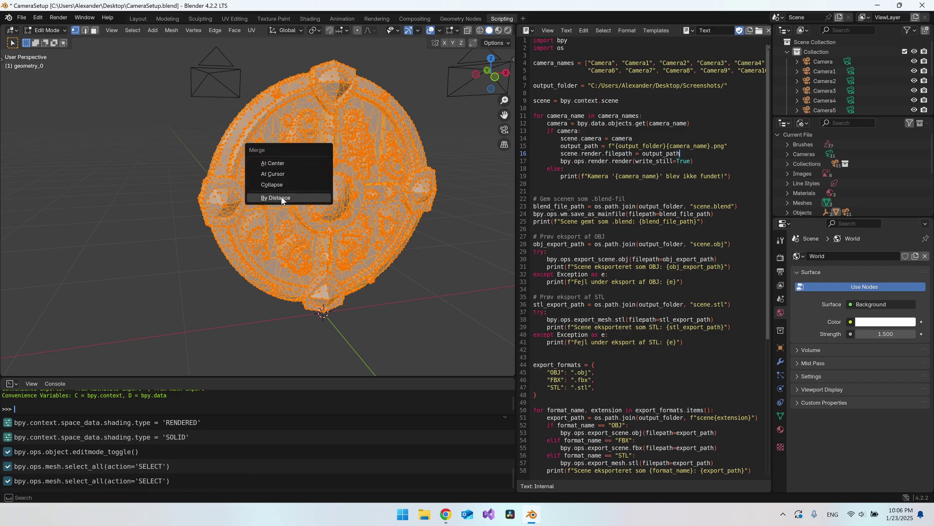
{"action": "left_click", "coordinate": [281, 200]}
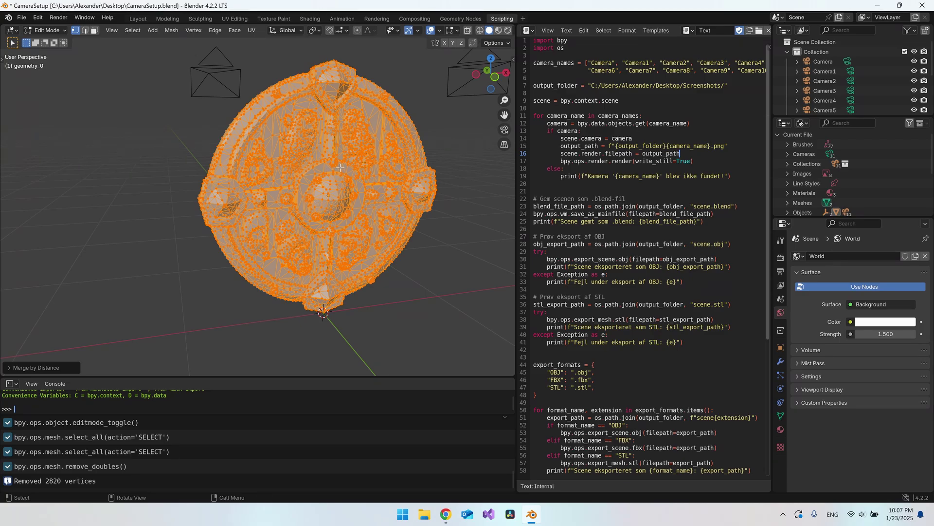
{"action": "scroll", "coordinate": [349, 173], "scroll_direction": "up", "scroll_amount": 2}
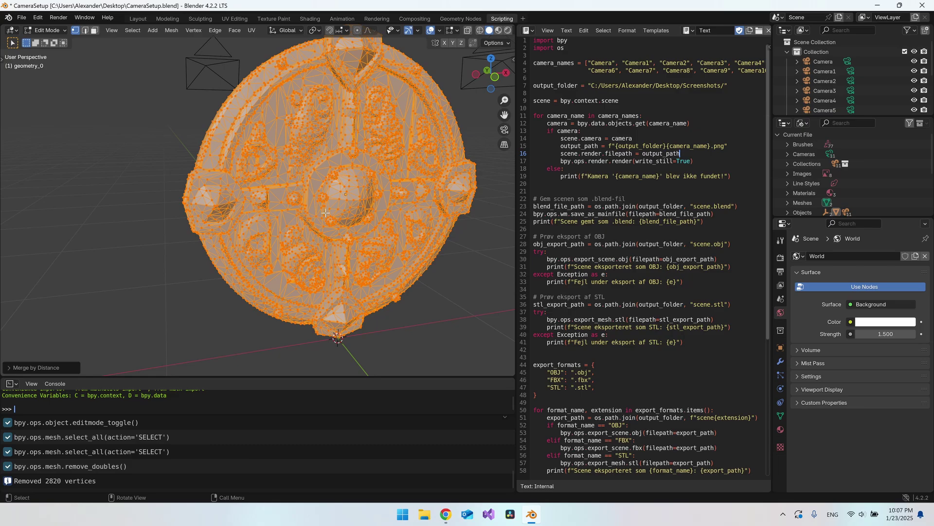
{"action": "middle_click_drag", "start_coordinate": [325, 212], "coordinate": [300, 206]}
{"action": "scroll", "coordinate": [300, 206], "scroll_direction": "down", "scroll_amount": 2}
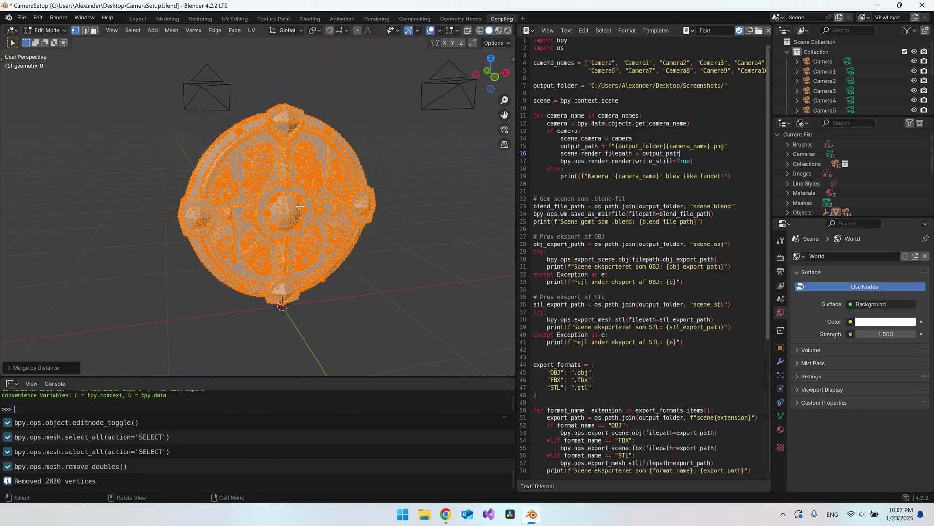
{"action": "key", "text": "Tab"}
Widen the text editor and run the script that renders every camera view and exports the scene.
{"action": "scroll", "coordinate": [348, 203], "scroll_direction": "up", "scroll_amount": 1}
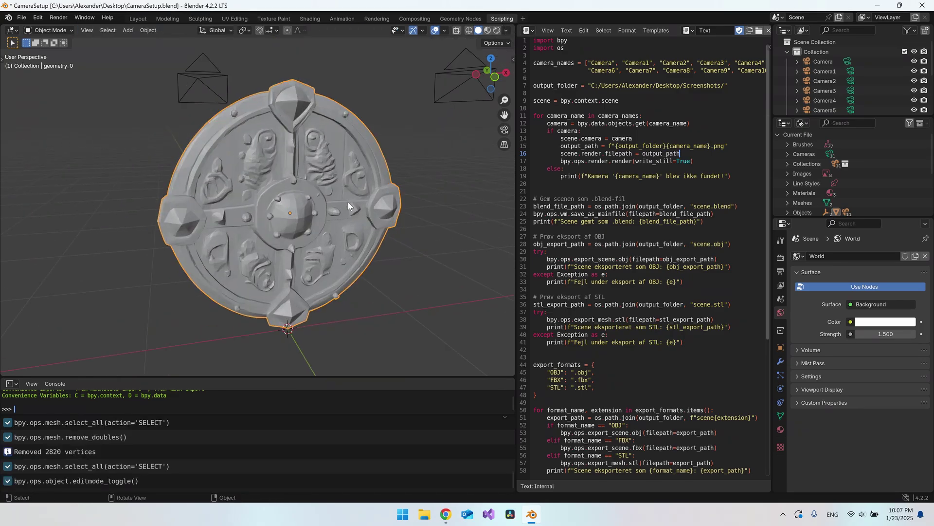
{"action": "middle_click_drag", "start_coordinate": [348, 203], "coordinate": [312, 214]}
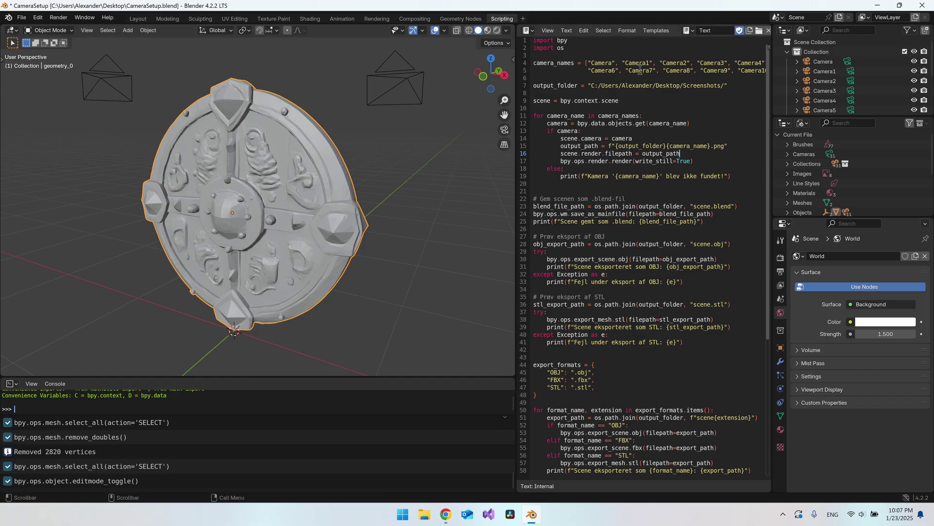
{"action": "left_click_drag", "start_coordinate": [517, 68], "coordinate": [442, 68]}
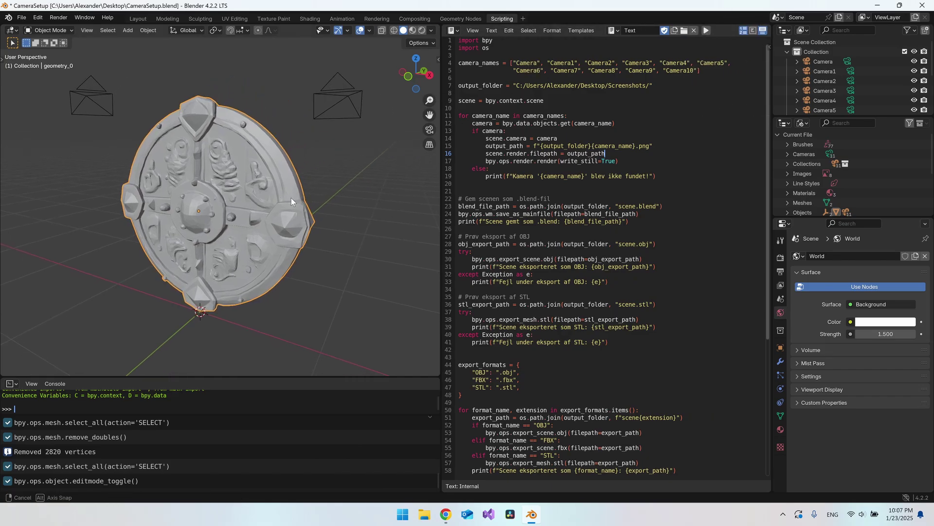
{"action": "middle_click_drag", "start_coordinate": [291, 198], "coordinate": [289, 173]}
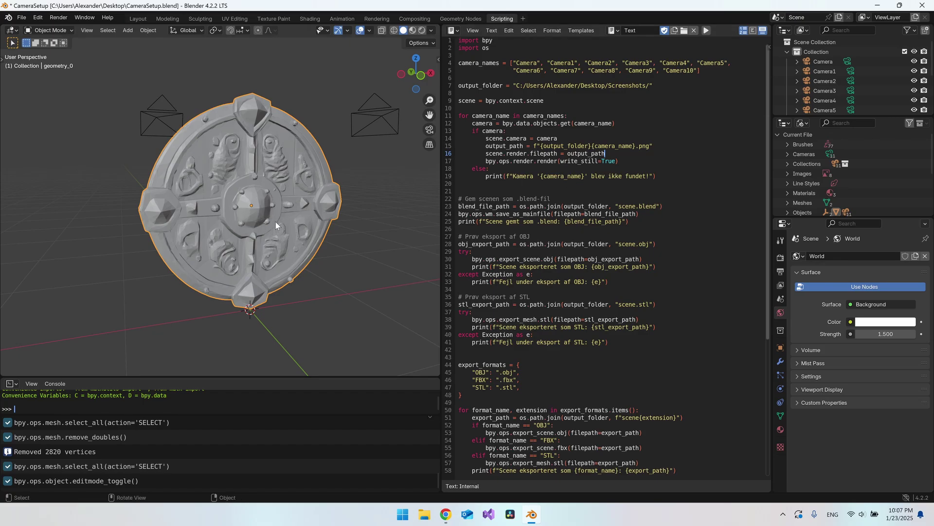
{"action": "left_click", "coordinate": [707, 31]}
Enlarge the Python console and info log areas and select the script's traceback report for reading.
{"action": "left_click_drag", "start_coordinate": [302, 378], "coordinate": [292, 288]}
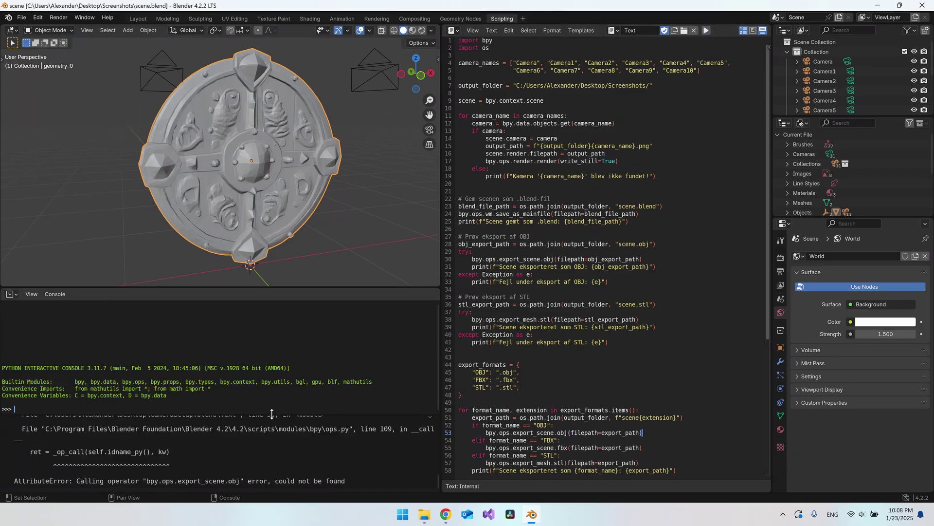
{"action": "left_click_drag", "start_coordinate": [272, 414], "coordinate": [270, 333]}
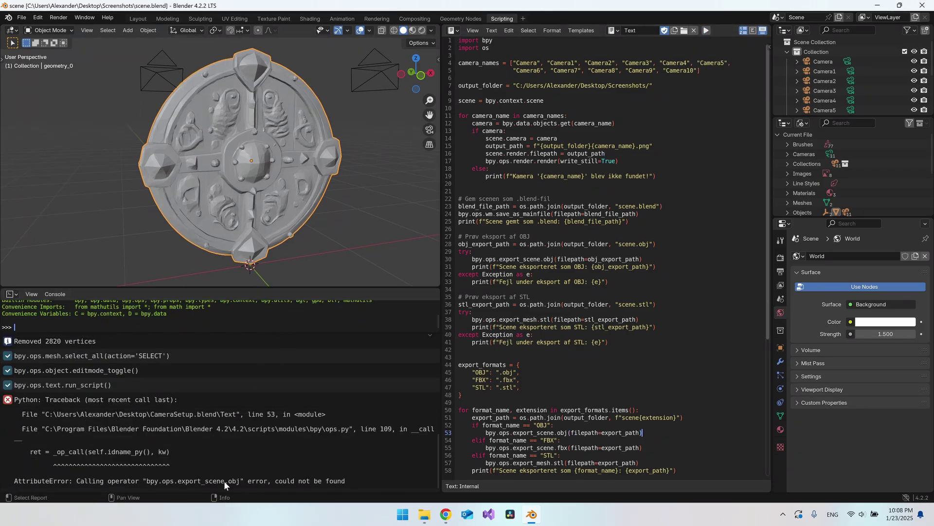
{"action": "left_click", "coordinate": [221, 464]}
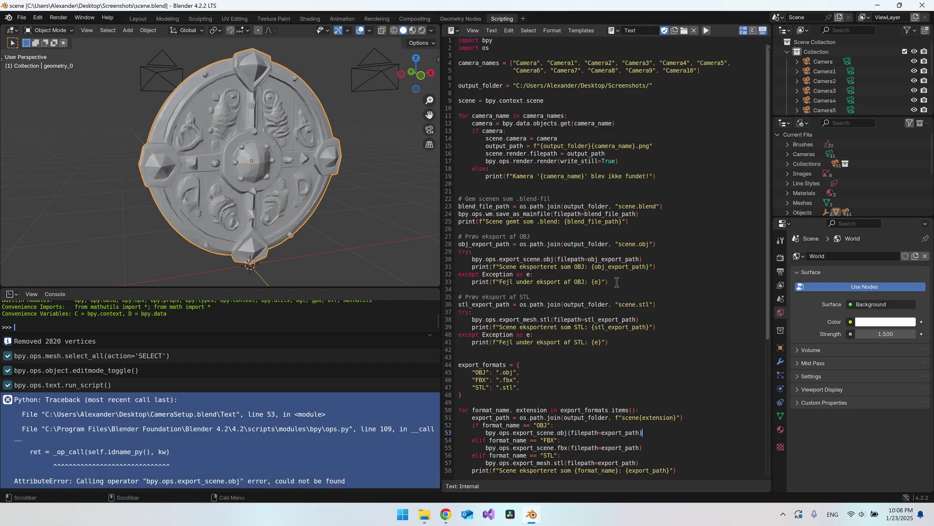
Review the script's OBJ, .blend and STL sections in lines 22 to 41 and the FBX branch in line 54.
{"action": "left_click_drag", "start_coordinate": [616, 282], "coordinate": [424, 241]}
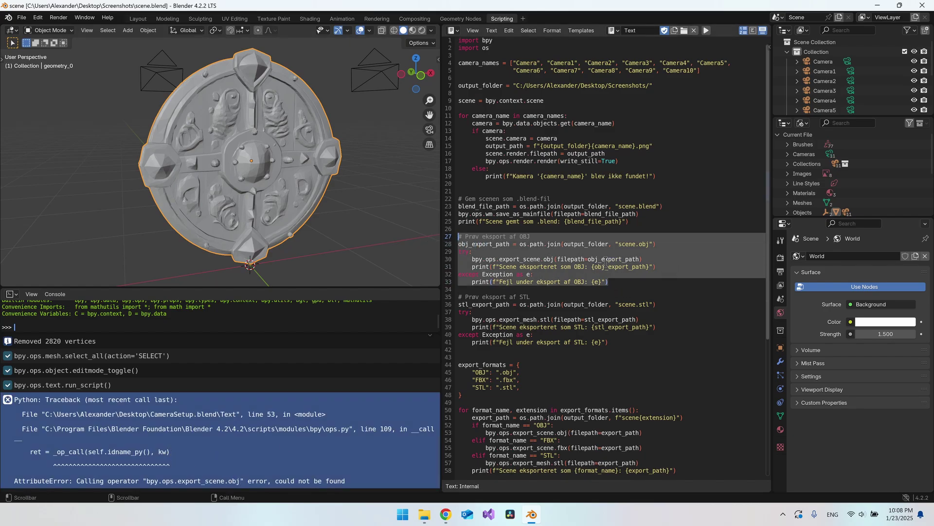
{"action": "left_click", "coordinate": [621, 283]}
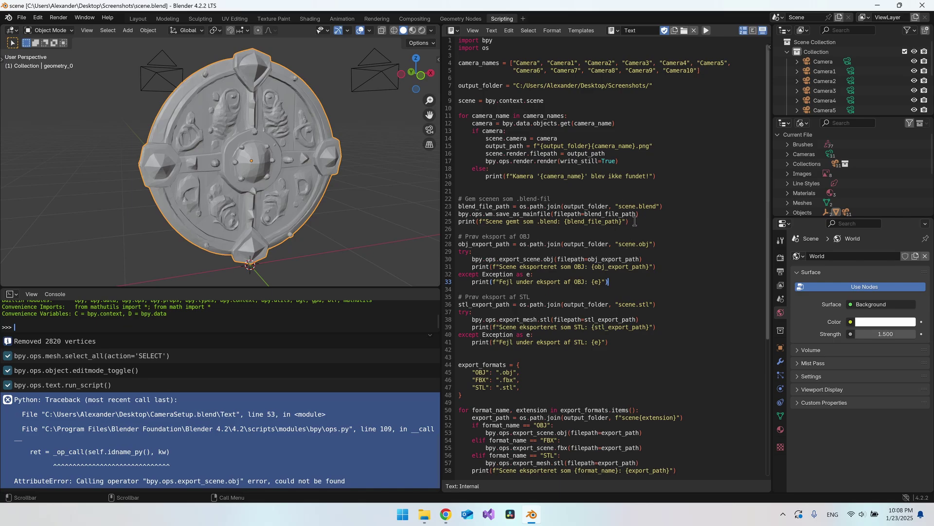
{"action": "left_click_drag", "start_coordinate": [634, 222], "coordinate": [433, 200]}
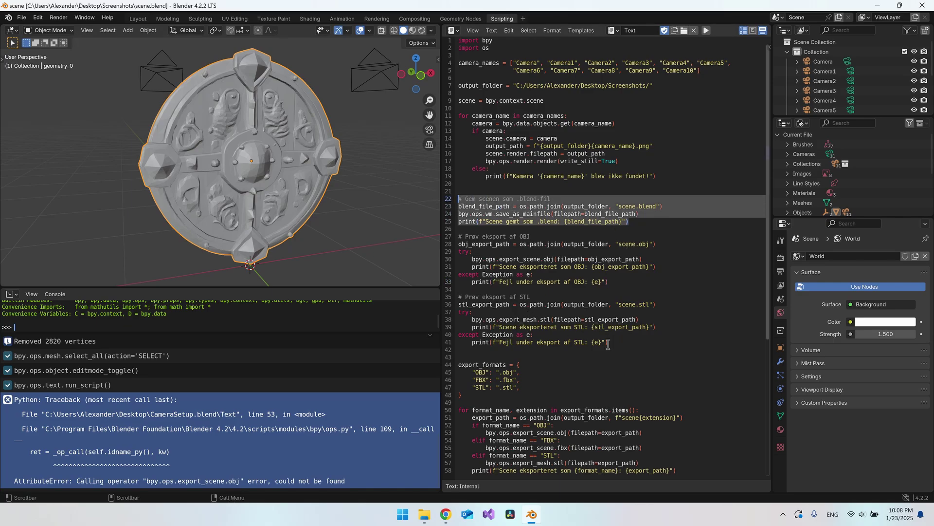
{"action": "left_click_drag", "start_coordinate": [608, 343], "coordinate": [421, 295]}
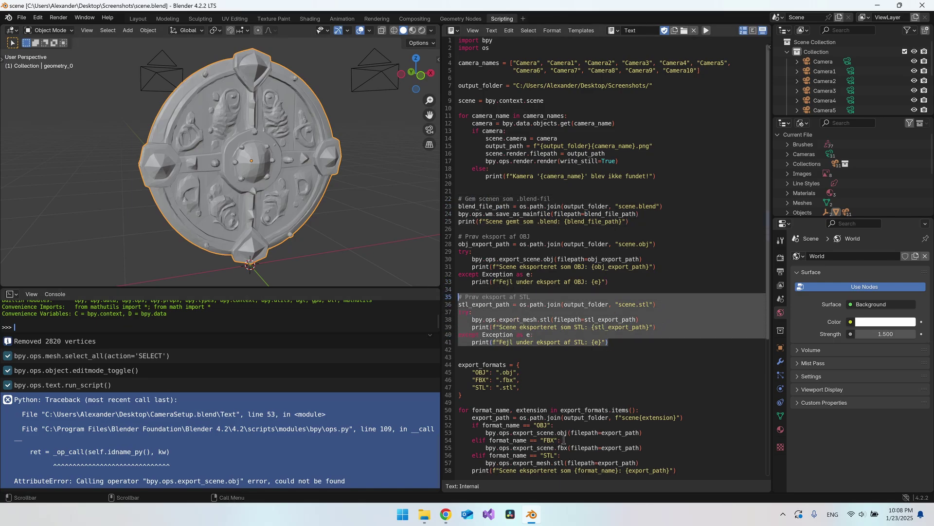
{"action": "left_click_drag", "start_coordinate": [561, 440], "coordinate": [471, 437]}
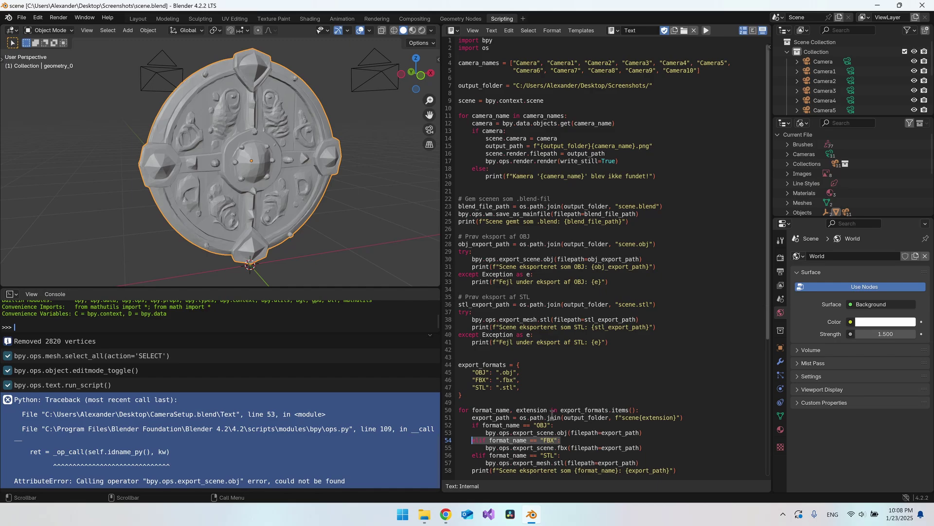
{"action": "left_click", "coordinate": [569, 440]}
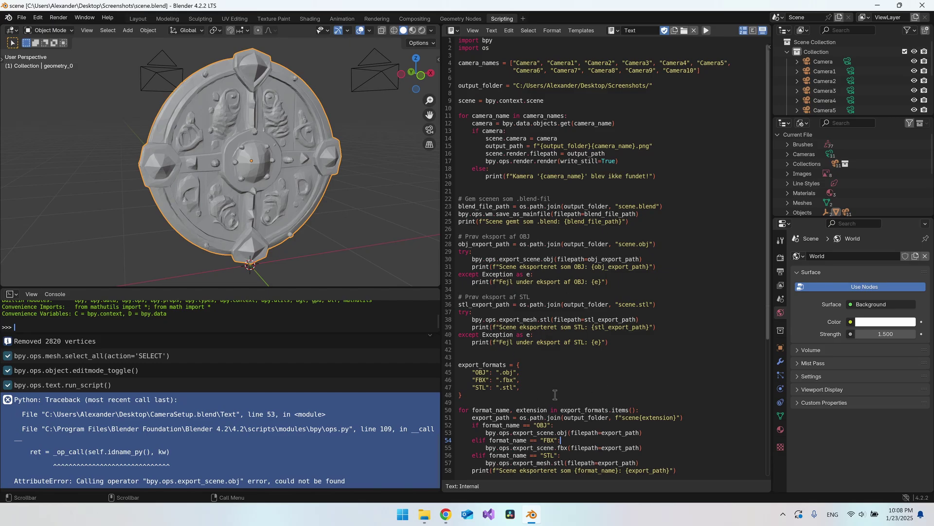
Switch to File Explorer's Screenshots folder and view the shield renders from Camera.png through Camera8.png, closing the image viewer at the end.
{"action": "left_click", "coordinate": [425, 515]}
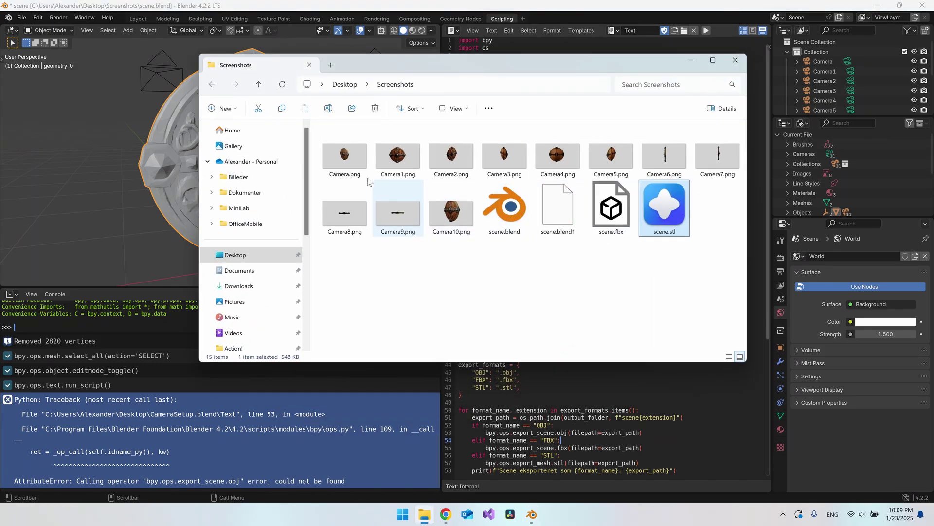
{"action": "double_click", "coordinate": [344, 157]}
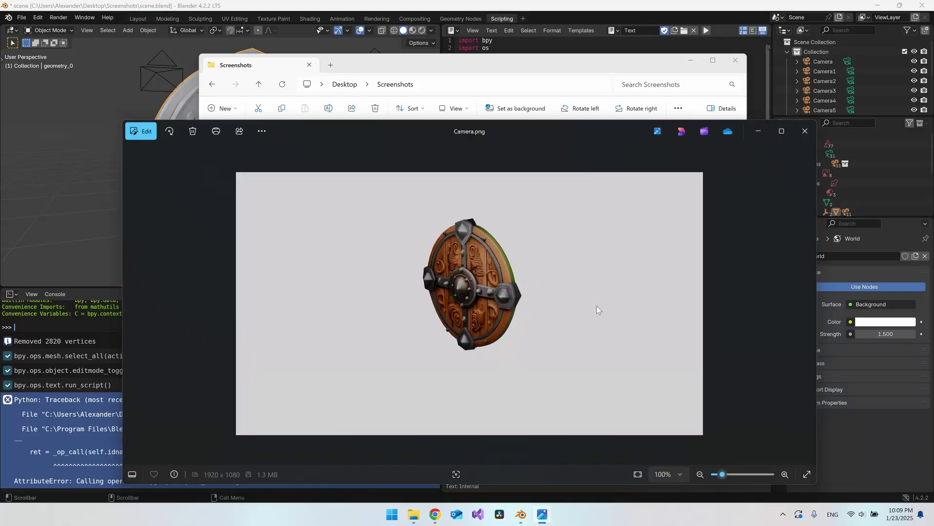
{"action": "key", "text": "Right"}
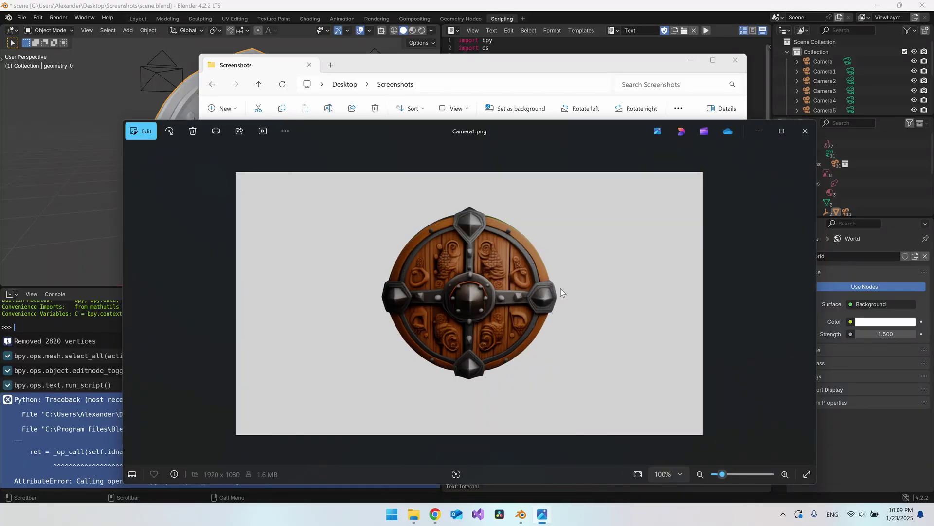
{"action": "key", "text": "Right"}
{"action": "key", "text": "Right"}
{"action": "key", "text": "Right"}
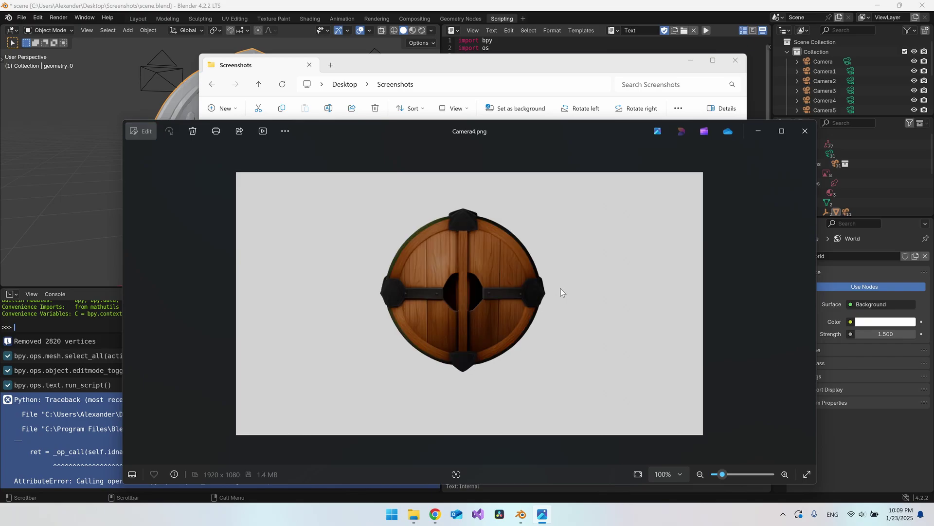
{"action": "key", "text": "Right"}
{"action": "key", "text": "Right"}
{"action": "key", "text": "Right"}
{"action": "key", "text": "Right"}
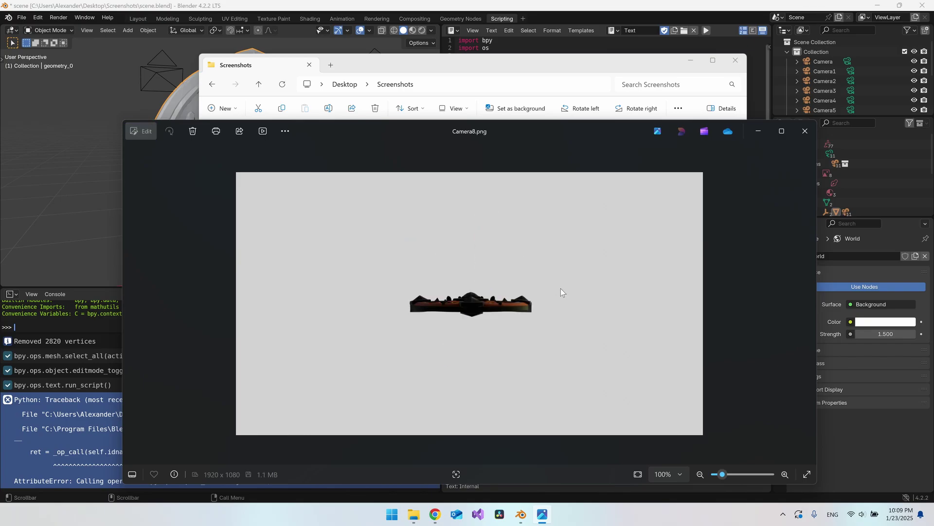
{"action": "key", "text": "Escape"}
Check the exported scene.blend, scene.fbx and scene.stl files in the Screenshots folder.
{"action": "left_click", "coordinate": [504, 210]}
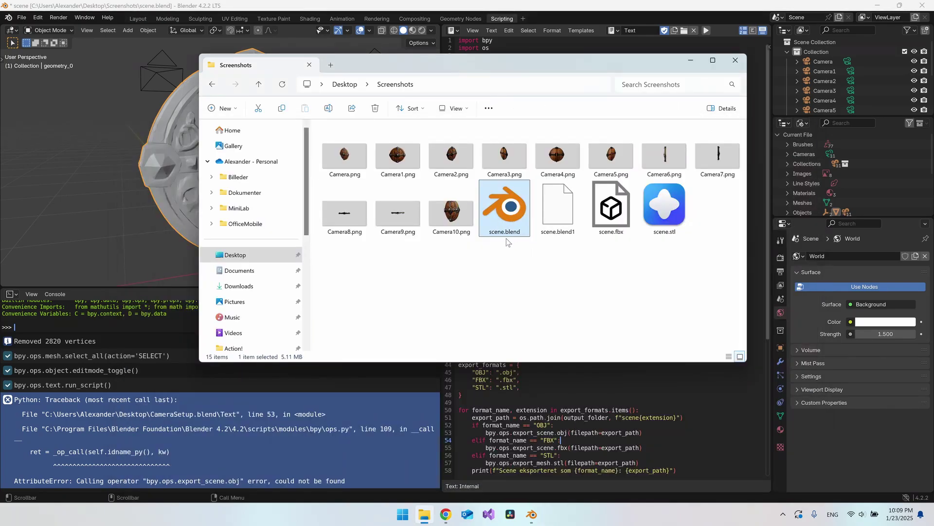
{"action": "left_click", "coordinate": [518, 253]}
{"action": "left_click", "coordinate": [512, 209]}
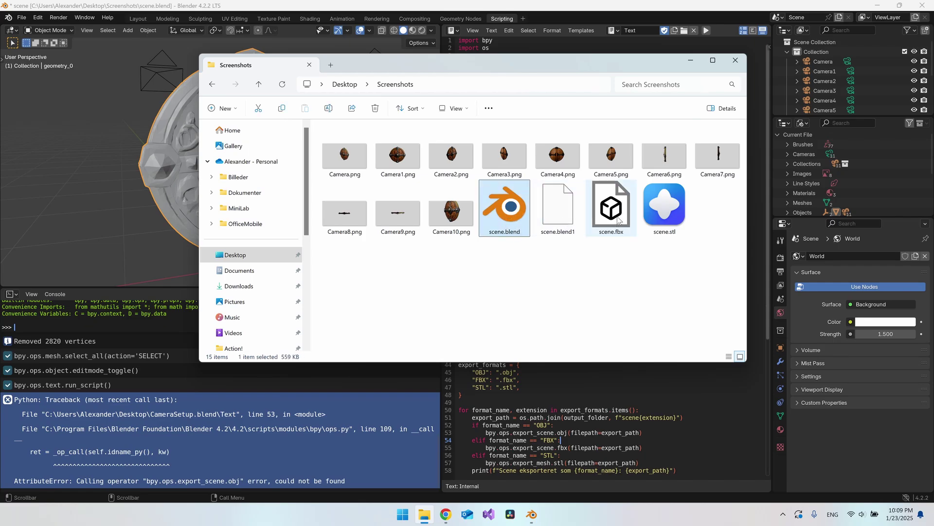
{"action": "left_click", "coordinate": [620, 236]}
{"action": "left_click", "coordinate": [671, 236]}
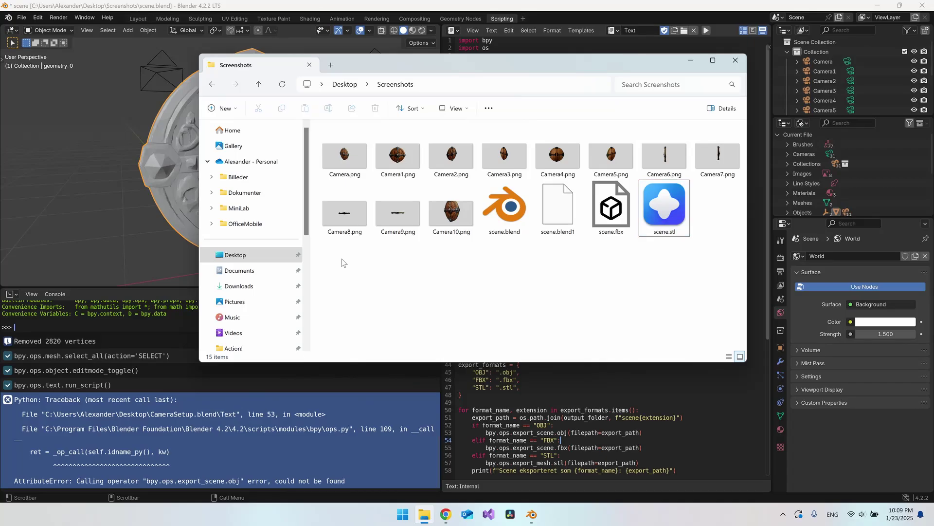
Select all 15 files in the Screenshots folder and upload them to CGTrader's Model Upload page in Chrome.
{"action": "left_click_drag", "start_coordinate": [336, 258], "coordinate": [710, 141]}
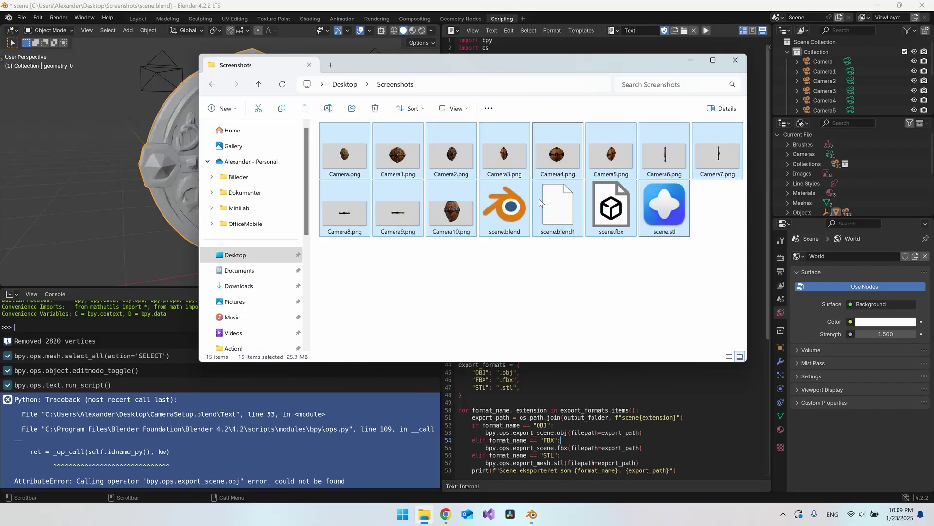
{"action": "left_click", "coordinate": [446, 514]}
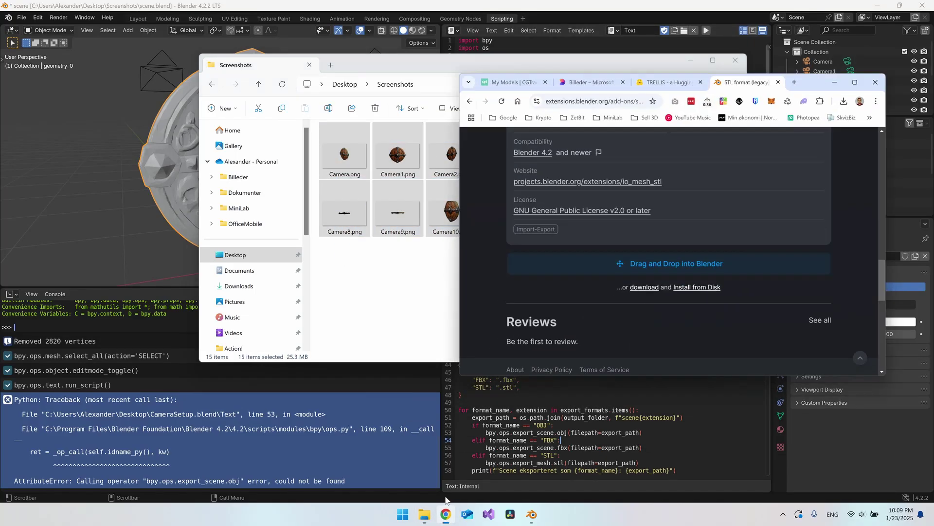
{"action": "double_click", "coordinate": [848, 48]}
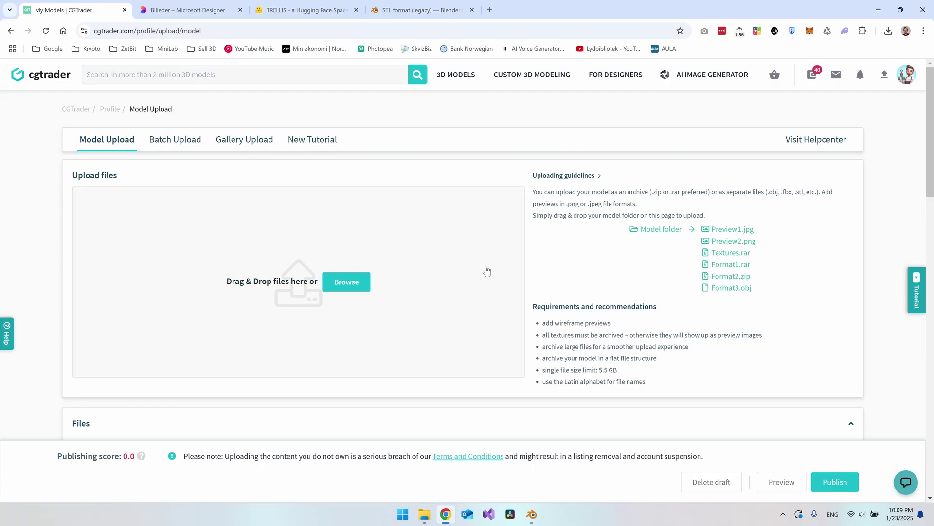
{"action": "key", "text": "alt+Tab"}
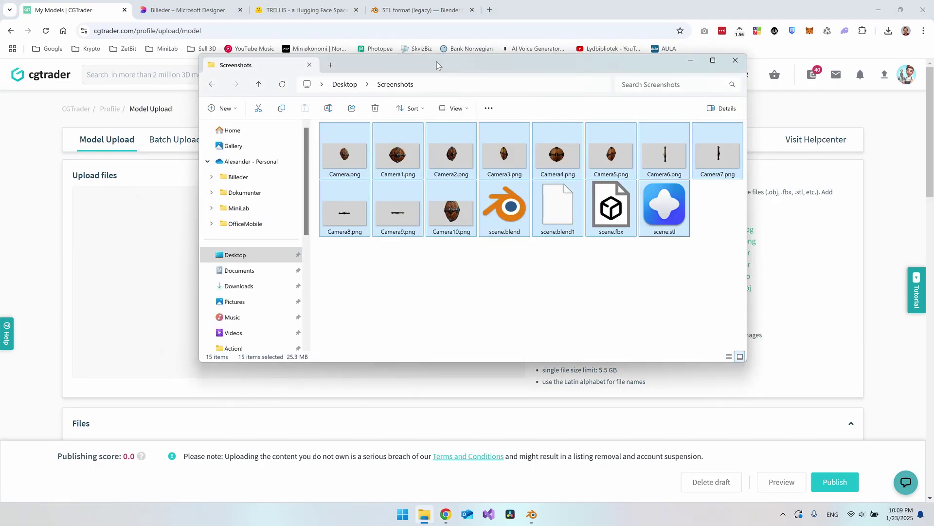
{"action": "left_click_drag", "start_coordinate": [437, 63], "coordinate": [673, 48]}
{"action": "left_click_drag", "start_coordinate": [589, 144], "coordinate": [327, 267]}
{"action": "scroll", "coordinate": [46, 254], "scroll_direction": "down", "scroll_amount": 6}
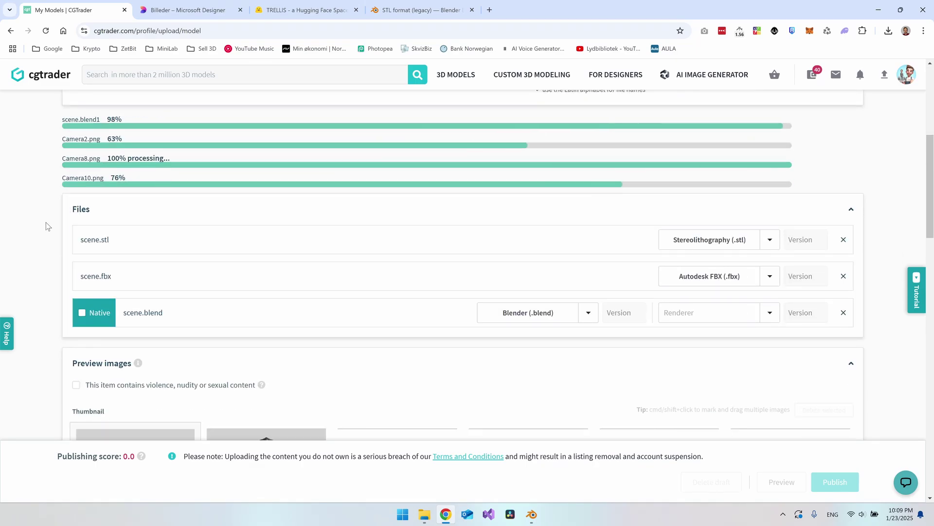
Make Camera1.png the listing's thumbnail by placing it first among the preview images, and check the uploaded files list.
{"action": "scroll", "coordinate": [51, 232], "scroll_direction": "down", "scroll_amount": 3}
{"action": "scroll", "coordinate": [64, 194], "scroll_direction": "down", "scroll_amount": 3}
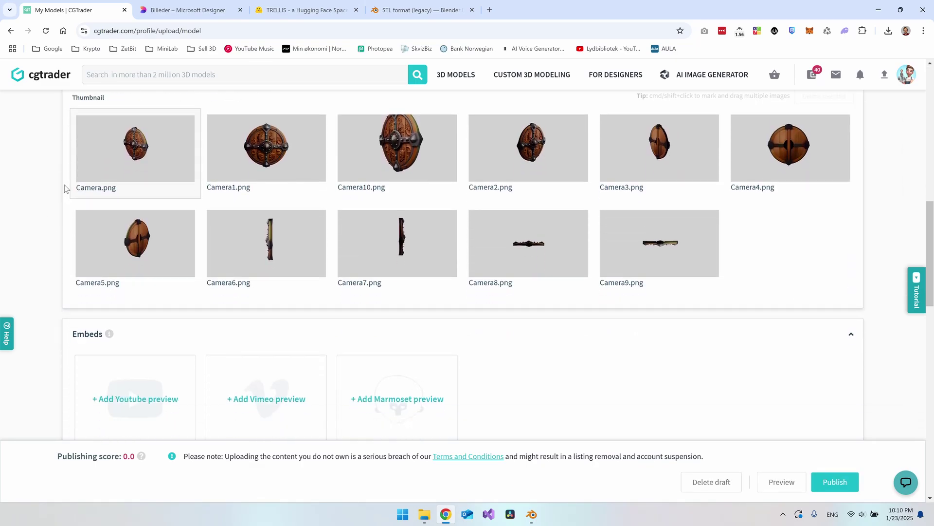
{"action": "scroll", "coordinate": [65, 189], "scroll_direction": "up", "scroll_amount": 1}
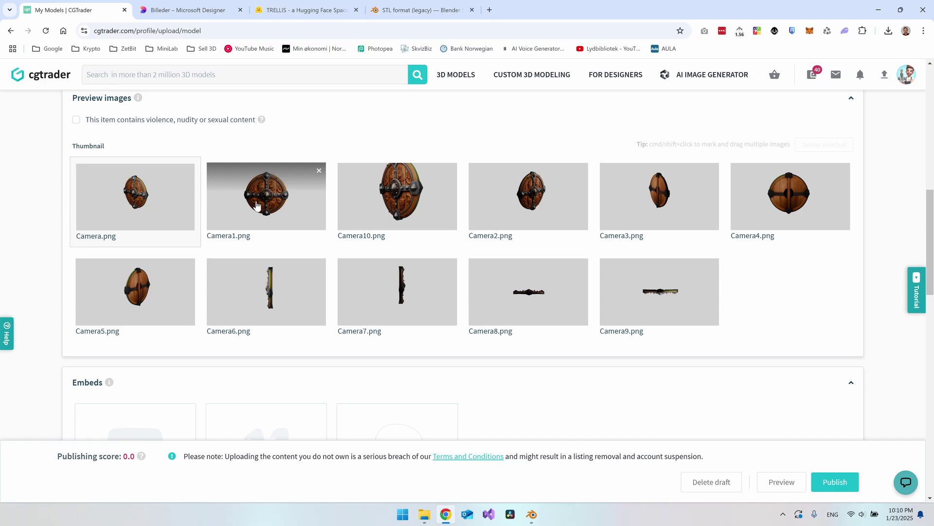
{"action": "left_click_drag", "start_coordinate": [255, 202], "coordinate": [128, 205]}
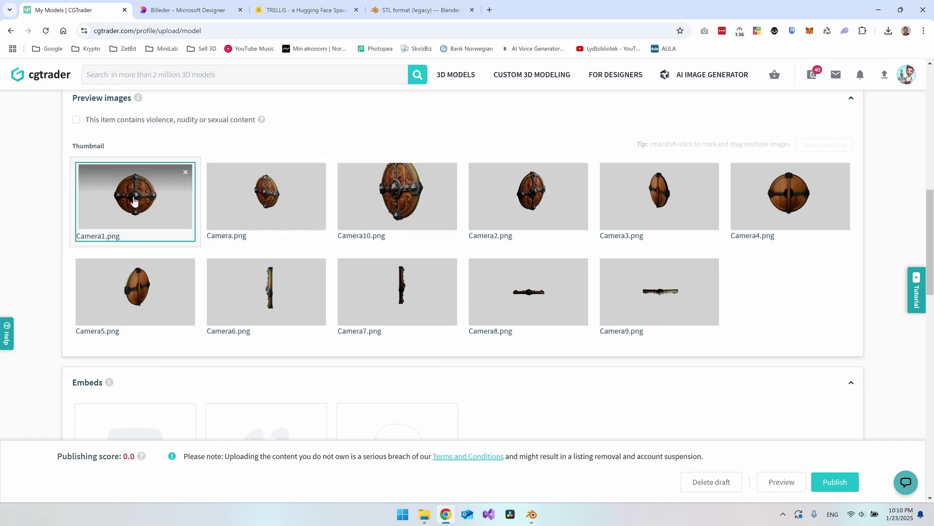
{"action": "scroll", "coordinate": [92, 243], "scroll_direction": "up", "scroll_amount": 8}
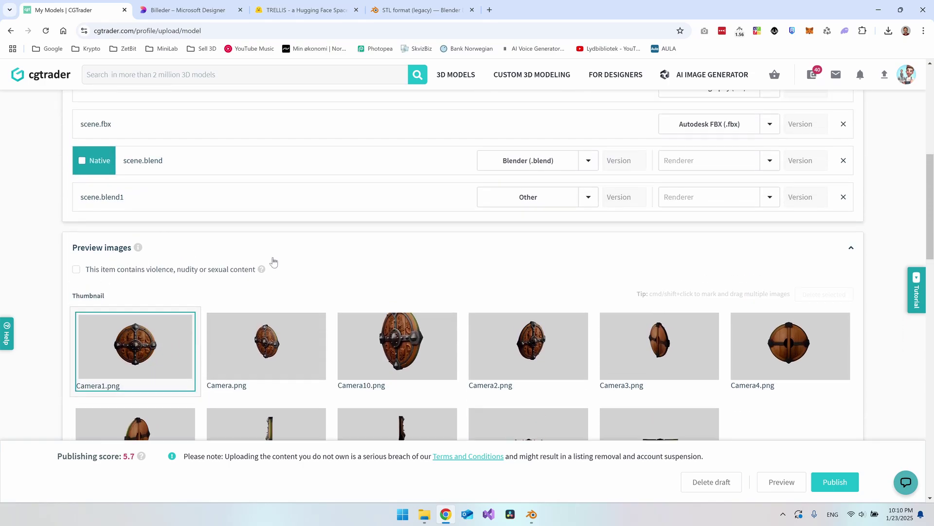
{"action": "scroll", "coordinate": [330, 237], "scroll_direction": "down", "scroll_amount": 8}
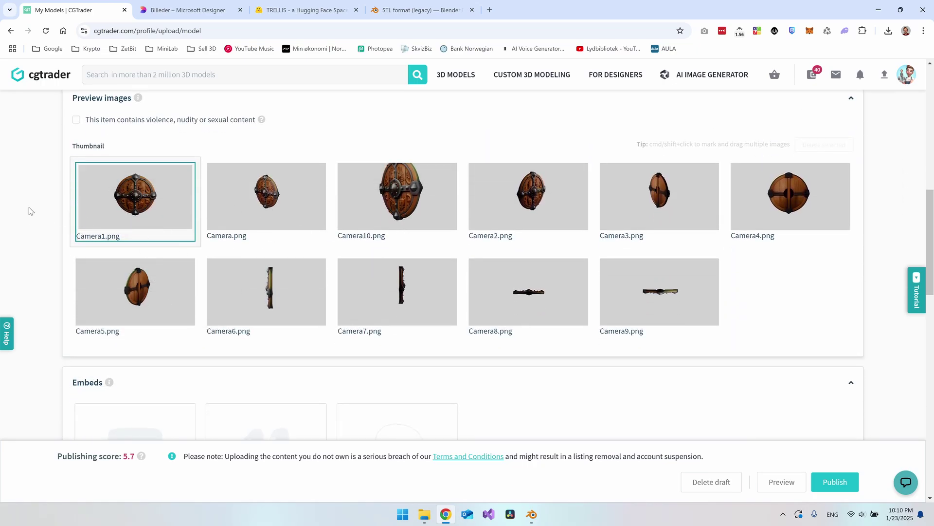
Go to the listing's Details section, and open the ChatGPT conversation "3D Model Market Stall" in a separate browser tab.
{"action": "scroll", "coordinate": [39, 202], "scroll_direction": "down", "scroll_amount": 5}
{"action": "scroll", "coordinate": [107, 181], "scroll_direction": "down", "scroll_amount": 2}
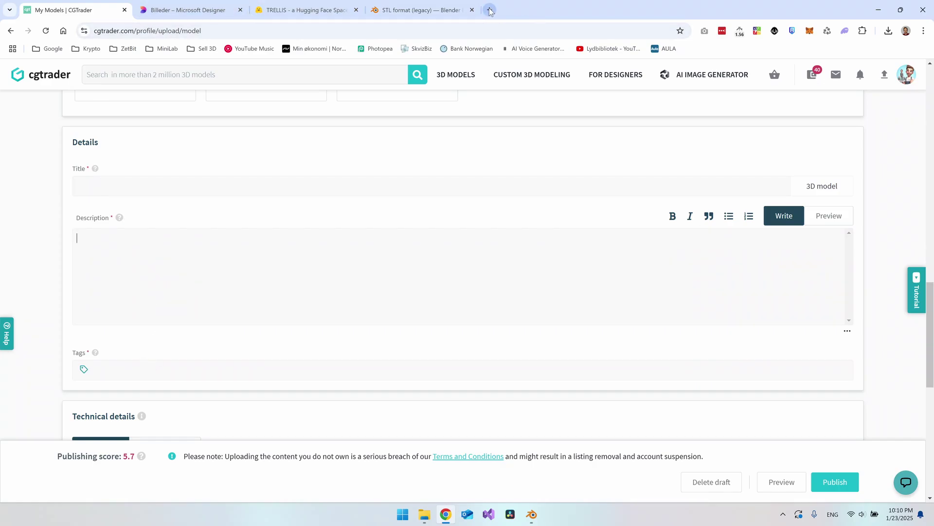
{"action": "key", "text": "ctrl+shift+t"}
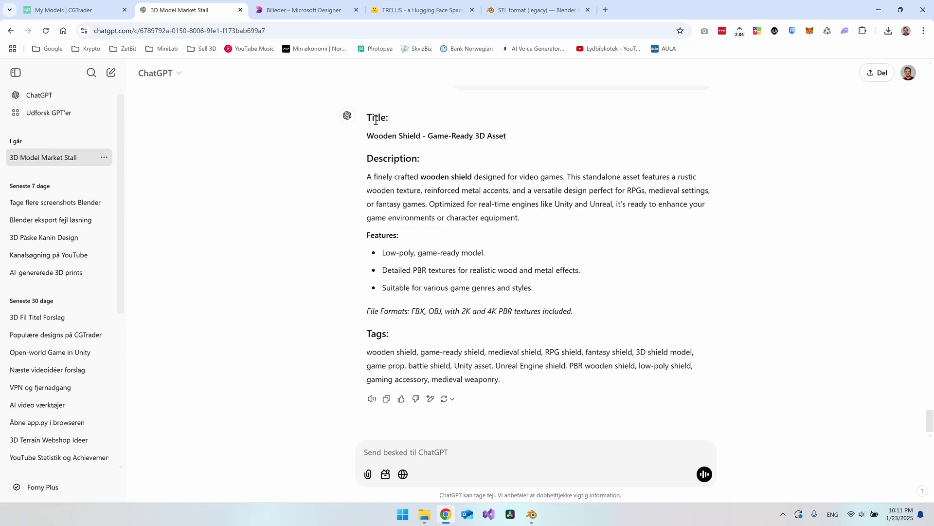
Examine the Title, Description and Tags sections of ChatGPT's existing wooden shield answer.
{"action": "left_click_drag", "start_coordinate": [376, 120], "coordinate": [438, 161]}
{"action": "left_click_drag", "start_coordinate": [367, 158], "coordinate": [438, 168]}
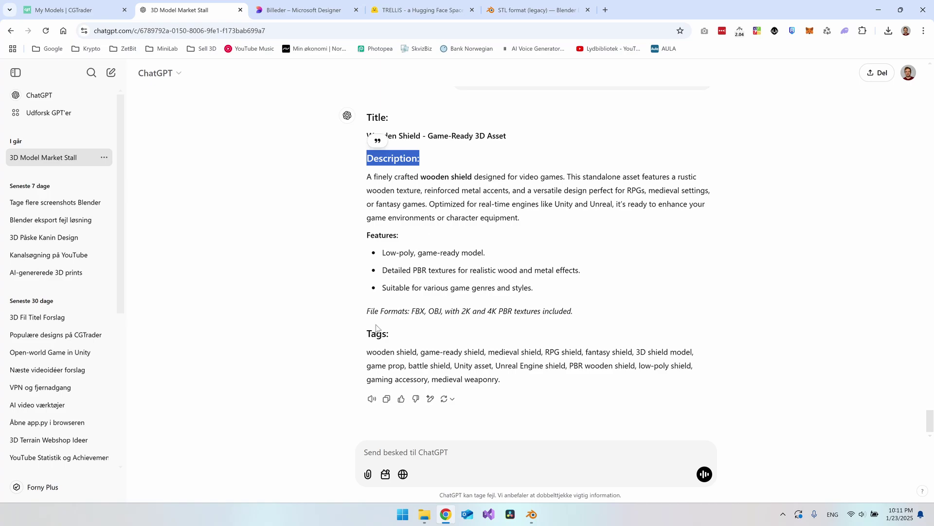
{"action": "left_click_drag", "start_coordinate": [367, 333], "coordinate": [451, 330]}
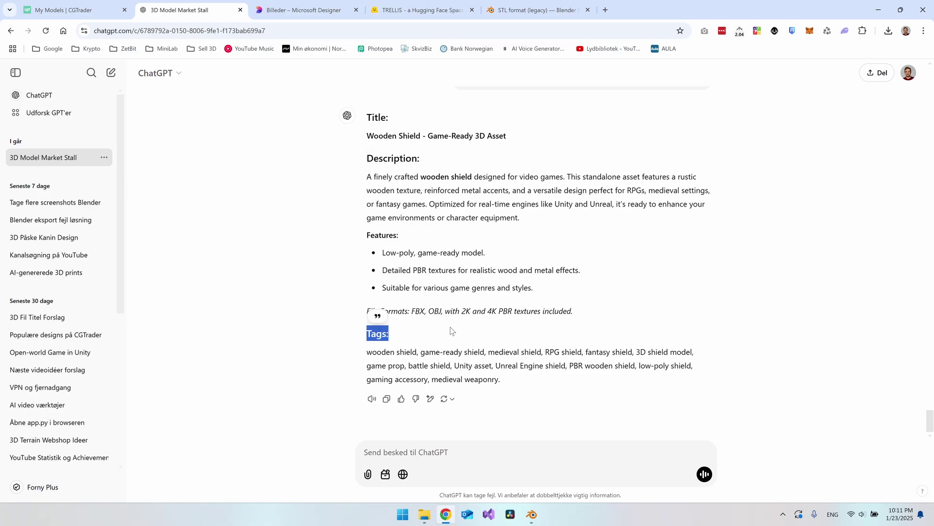
{"action": "left_click", "coordinate": [433, 350]}
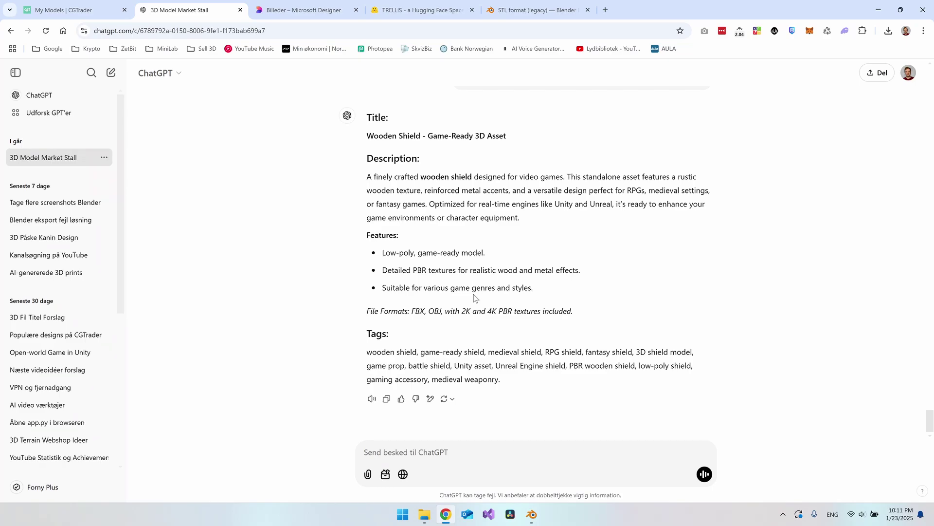
{"action": "triple_click", "coordinate": [371, 119]}
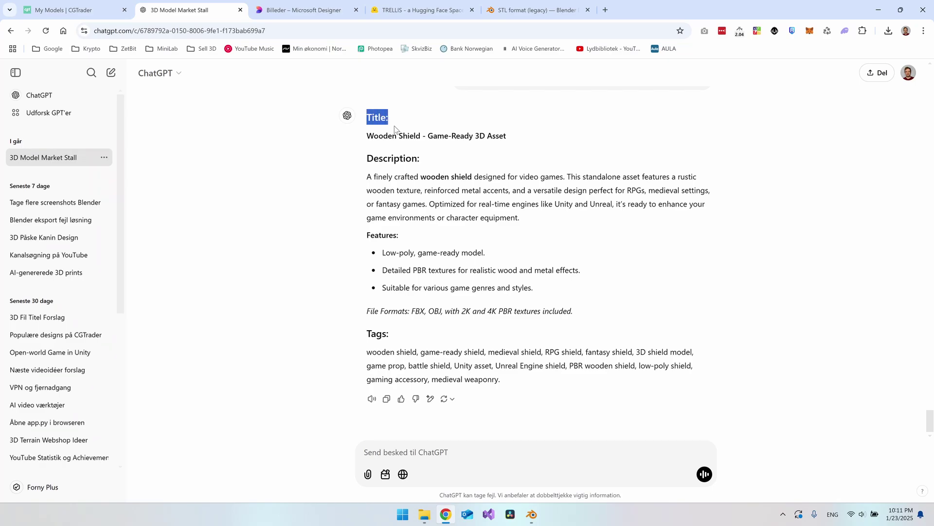
{"action": "triple_click", "coordinate": [368, 157]}
{"action": "triple_click", "coordinate": [368, 335]}
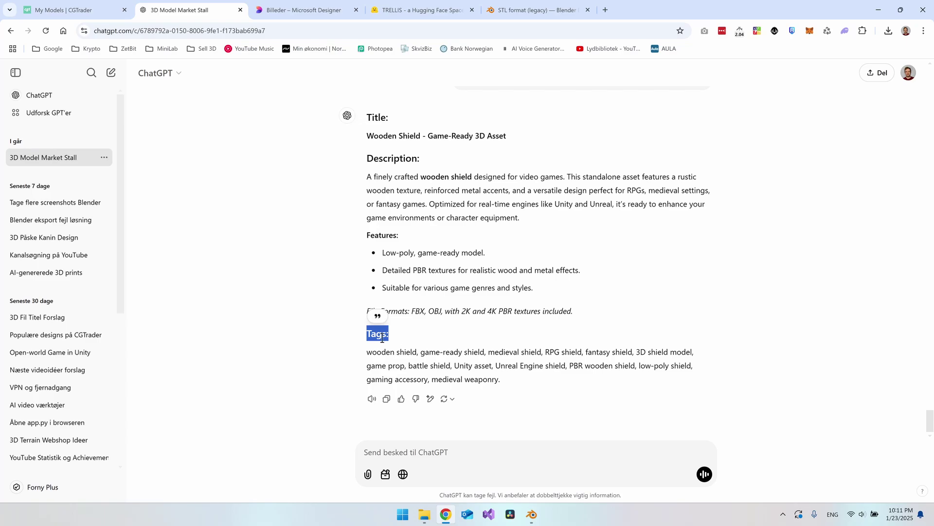
Ask ChatGPT: "Make a simple and short description, title and 20 tags to this ai generated 3d model. When I send you a text, give me these things.".
{"action": "left_click", "coordinate": [375, 451]}
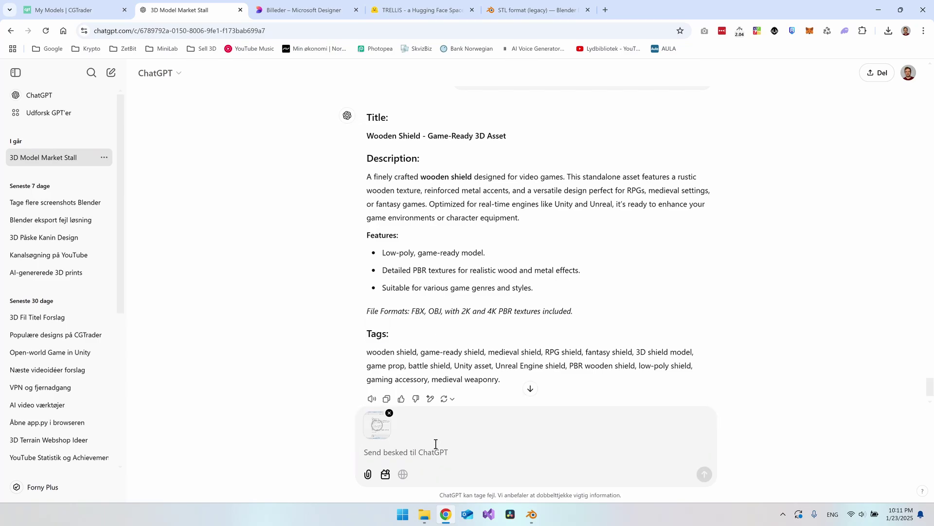
{"action": "type", "text": "Make a simple and short description, title and 20 tags to this ai generated 3d model. When I send you a text, give me these things."}
{"action": "left_click_drag", "start_coordinate": [365, 443], "coordinate": [513, 457]}
{"action": "left_click", "coordinate": [521, 453]}
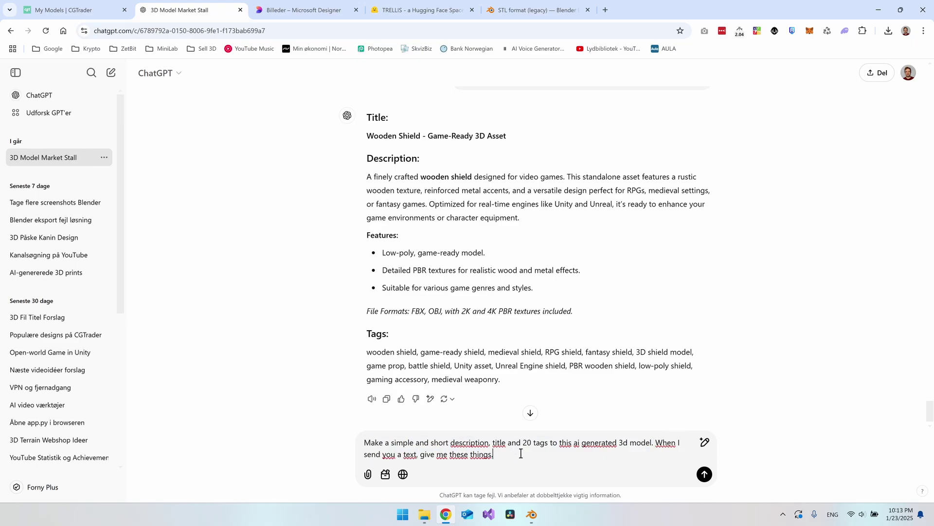
{"action": "key", "text": "Return"}
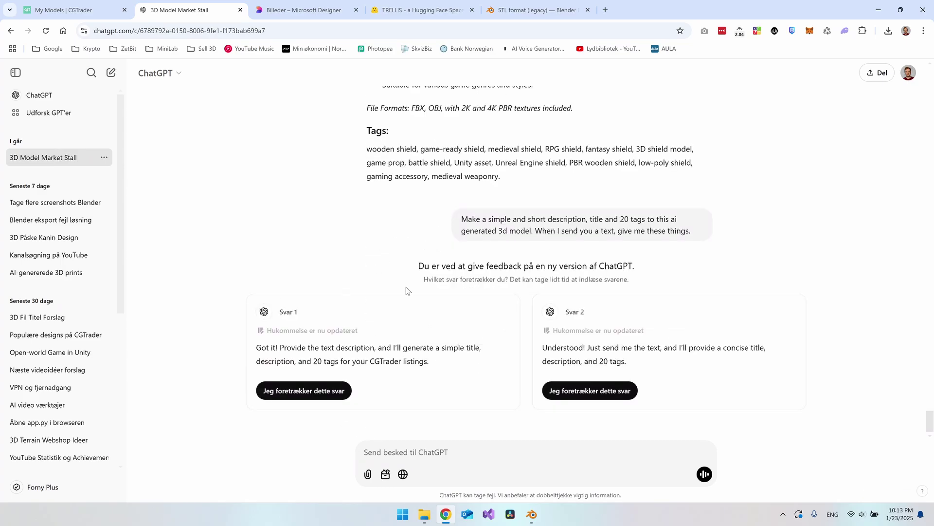
Compare ChatGPT's two suggested replies and choose the first one, which mentions CGTrader listings.
{"action": "mouse_move", "coordinate": [325, 335]}
{"action": "left_click_drag", "start_coordinate": [282, 348], "coordinate": [401, 363]}
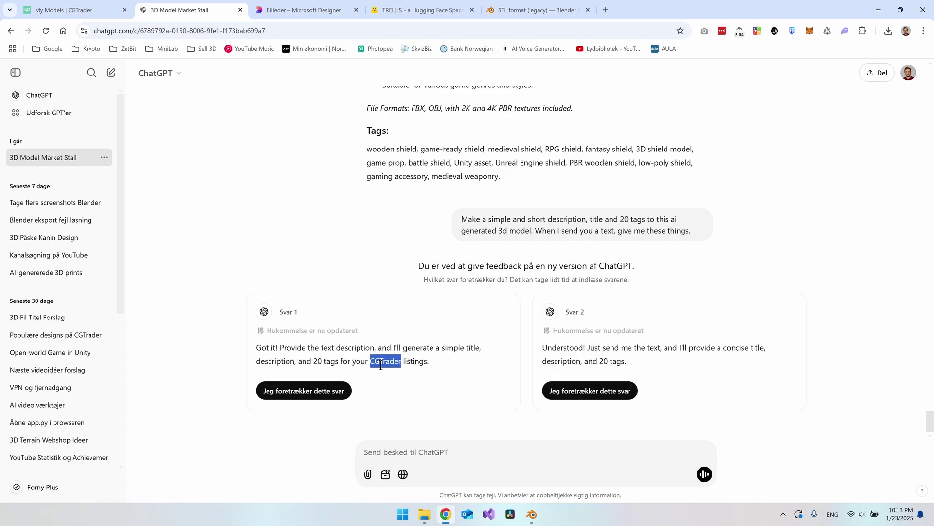
{"action": "left_click", "coordinate": [387, 364]}
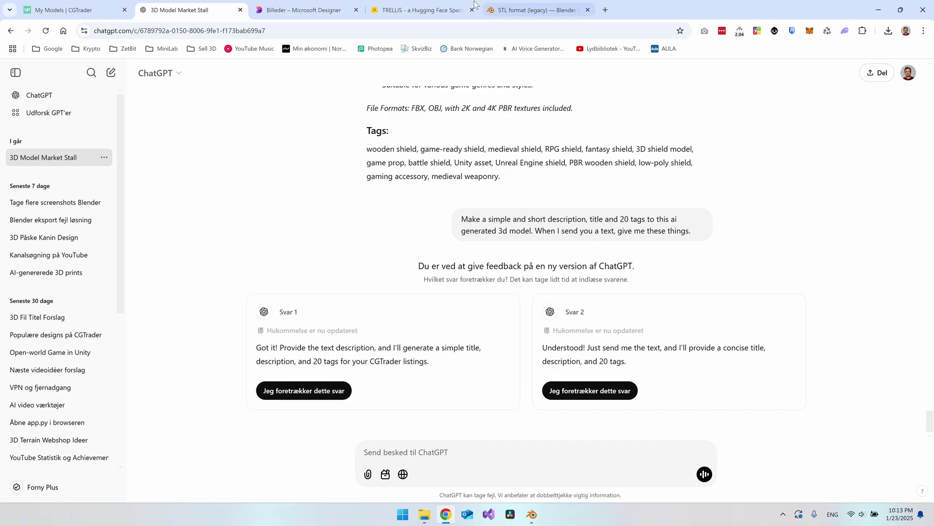
{"action": "mouse_move", "coordinate": [358, 346]}
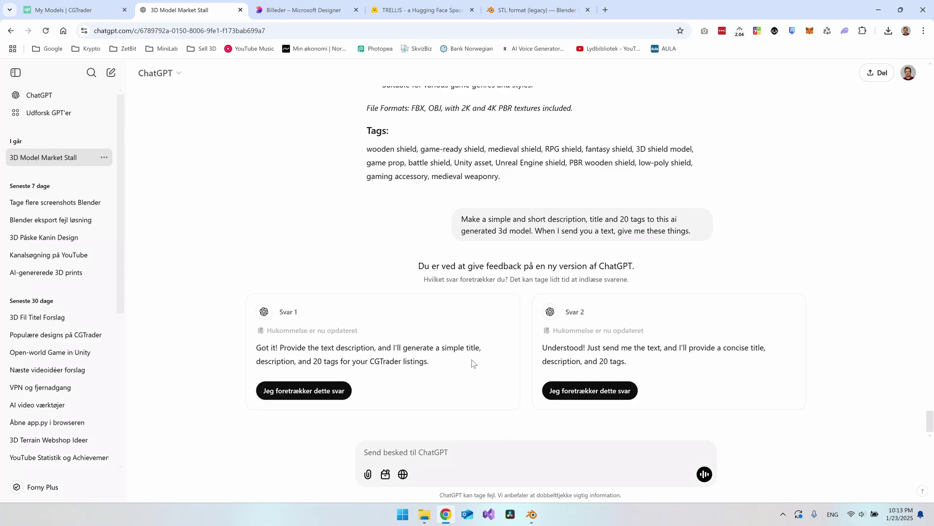
{"action": "left_click", "coordinate": [330, 393]}
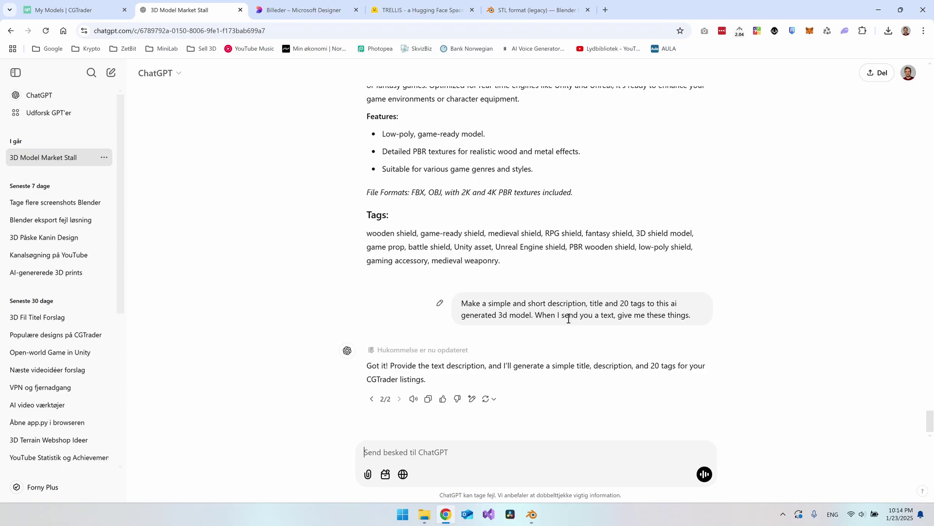
Rename the current ChatGPT conversation to "Title,Description and tags".
{"action": "left_click", "coordinate": [104, 158]}
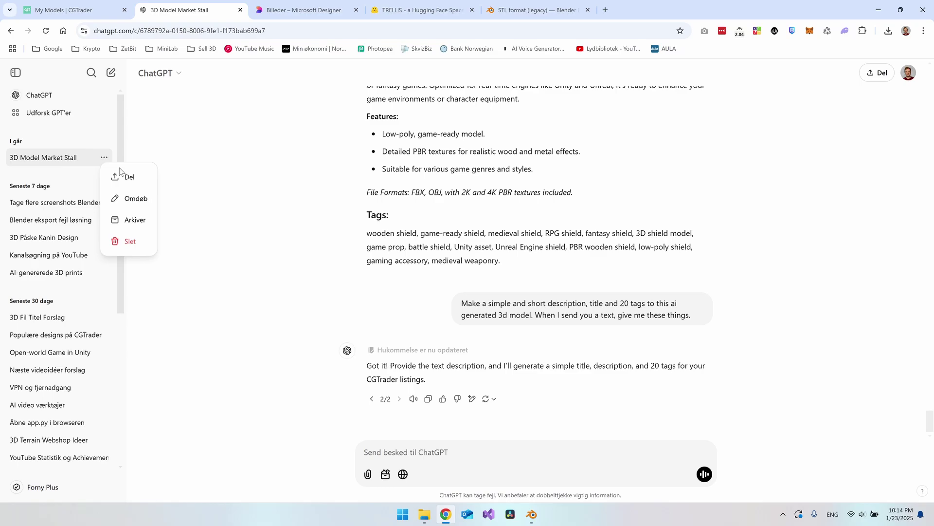
{"action": "left_click", "coordinate": [122, 196]}
{"action": "type", "text": "Title,Description and tags"}
{"action": "key", "text": "Return"}
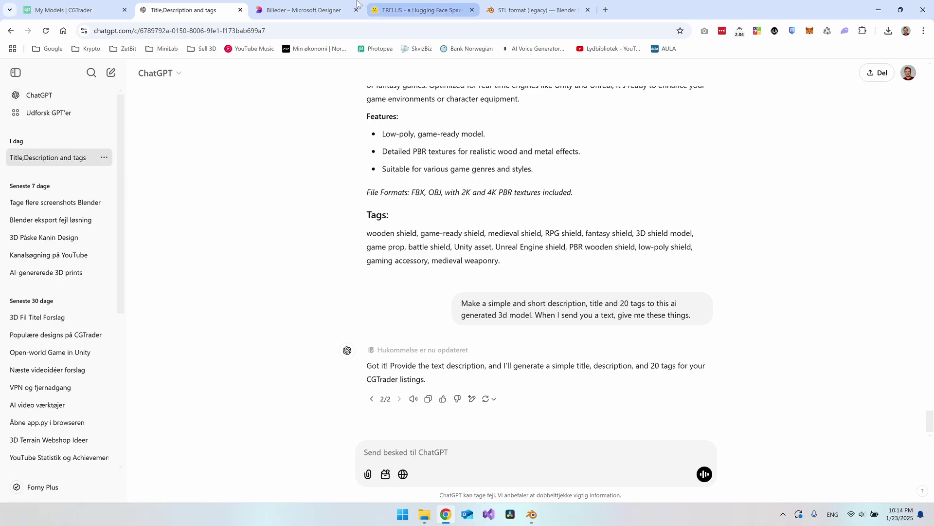
Copy the prompt "wooden shield for videogames, only the shield, with white background" from Microsoft Designer, send it to ChatGPT and review the exchange.
{"action": "left_click", "coordinate": [321, 8]}
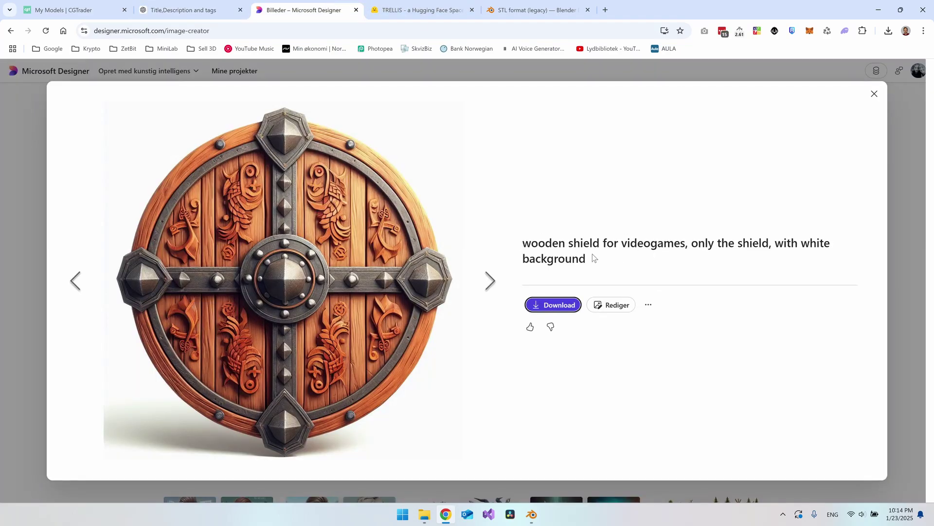
{"action": "left_click_drag", "start_coordinate": [594, 258], "coordinate": [525, 244]}
{"action": "key", "text": "ctrl+c"}
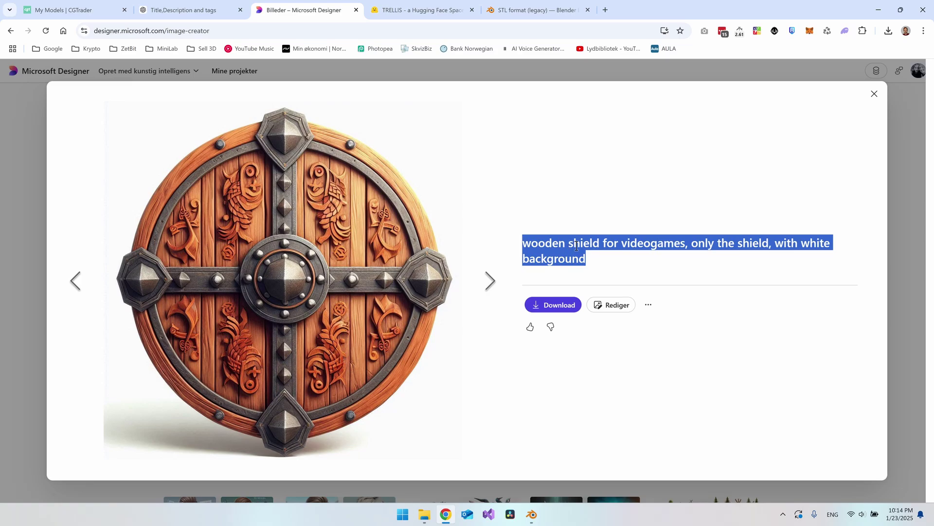
{"action": "left_click", "coordinate": [190, 10]}
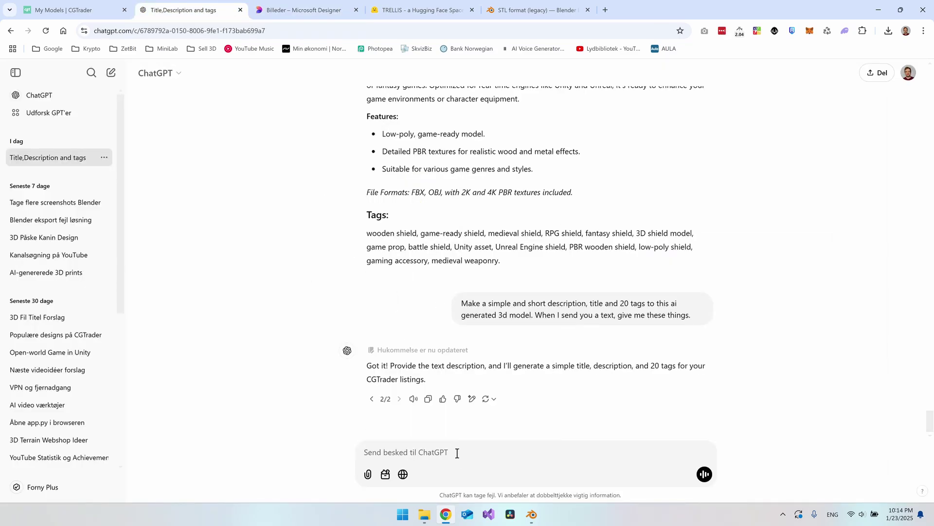
{"action": "key", "text": "ctrl+v"}
{"action": "left_click", "coordinate": [704, 474]}
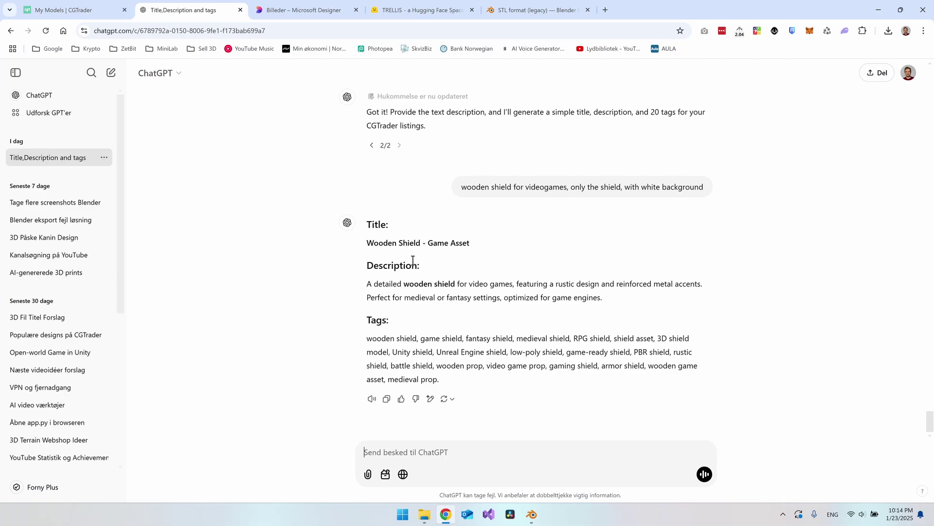
{"action": "scroll", "coordinate": [515, 249], "scroll_direction": "up", "scroll_amount": 3}
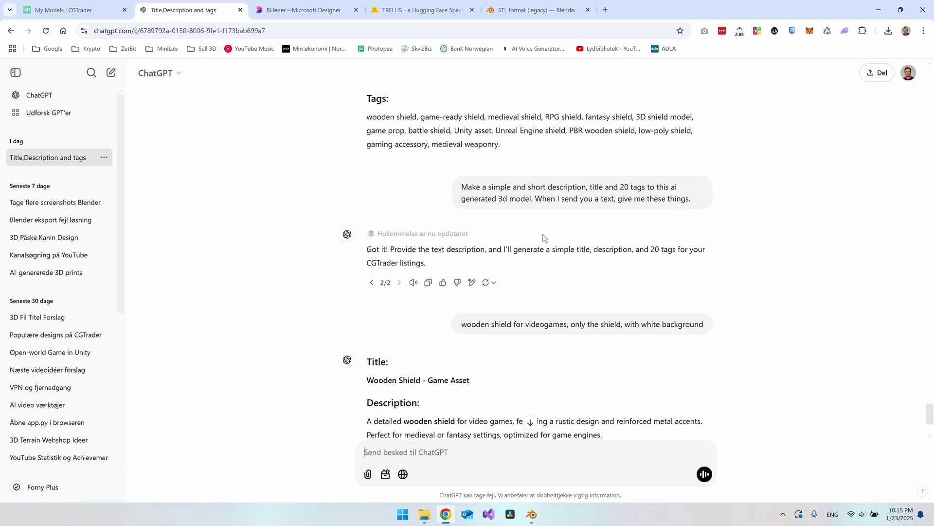
{"action": "scroll", "coordinate": [549, 219], "scroll_direction": "down", "scroll_amount": 3}
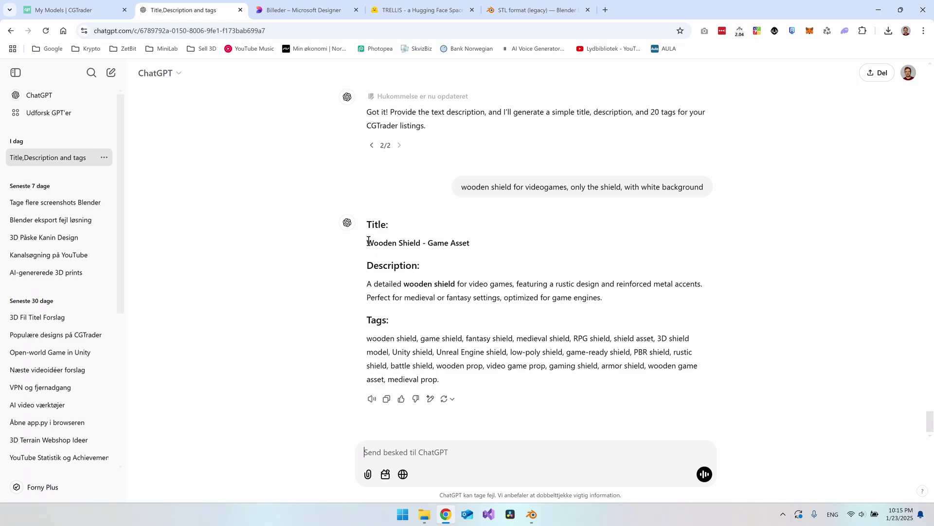
Copy the title "Wooden Shield - Game Asset" from ChatGPT's answer into the CGTrader listing's Title field.
{"action": "left_click_drag", "start_coordinate": [367, 244], "coordinate": [476, 251]}
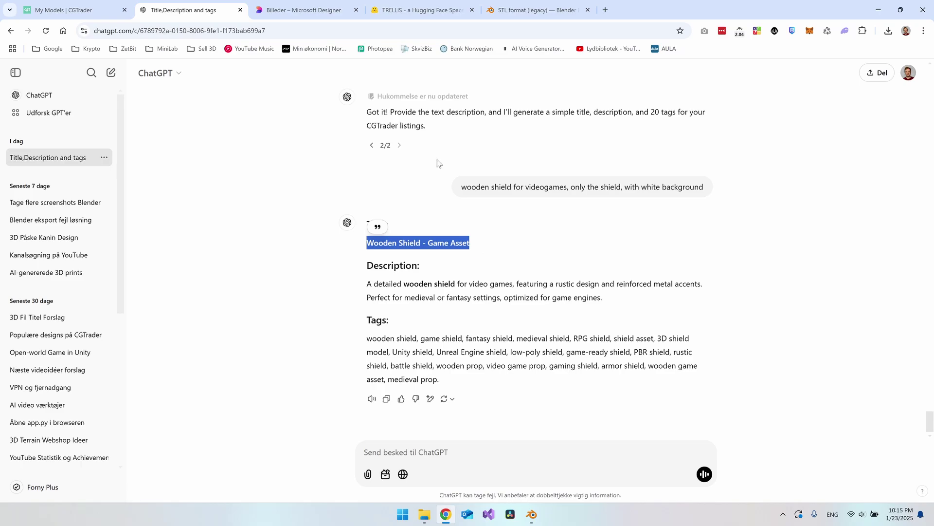
{"action": "key", "text": "ctrl+Tab"}
{"action": "key", "text": "ctrl+1"}
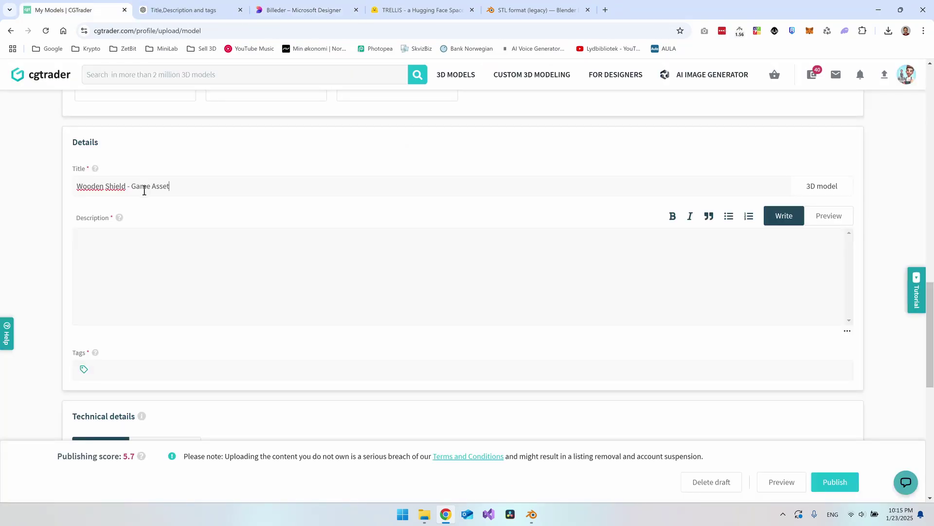
Copy the description starting "A detailed wooden shield for video games" from ChatGPT's answer into the CGTrader listing's Description field.
{"action": "left_click", "coordinate": [183, 5]}
{"action": "left_click_drag", "start_coordinate": [606, 298], "coordinate": [366, 285]}
{"action": "key", "text": "ctrl+c"}
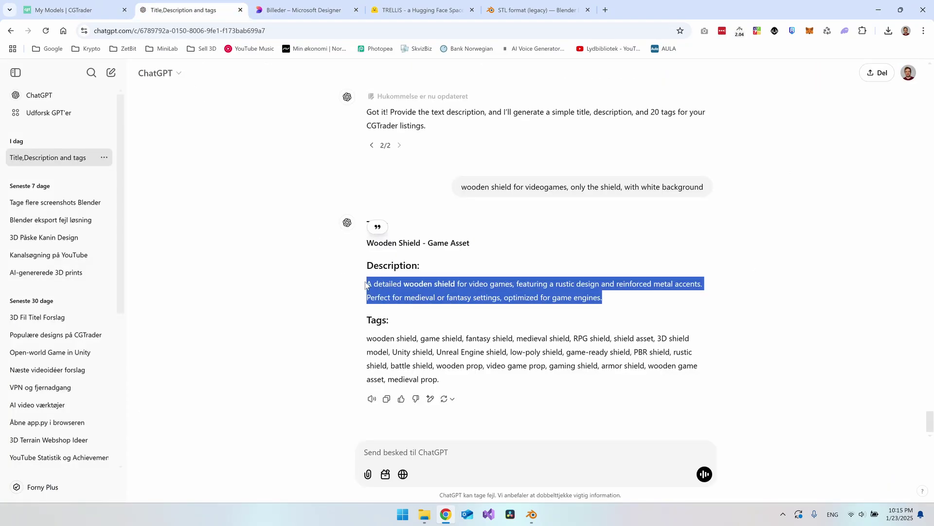
{"action": "key", "text": "ctrl+1"}
{"action": "key", "text": "ctrl+v"}
Copy the full comma-separated tag list from ChatGPT's answer into the CGTrader listing's Tags field.
{"action": "left_click", "coordinate": [183, 9]}
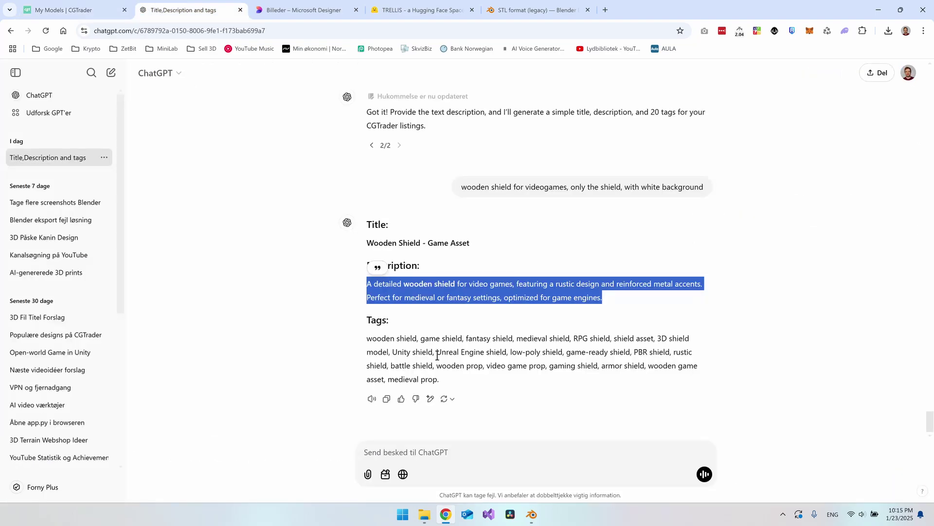
{"action": "left_click_drag", "start_coordinate": [367, 338], "coordinate": [465, 379]}
{"action": "key", "text": "ctrl+c"}
{"action": "key", "text": "ctrl+1"}
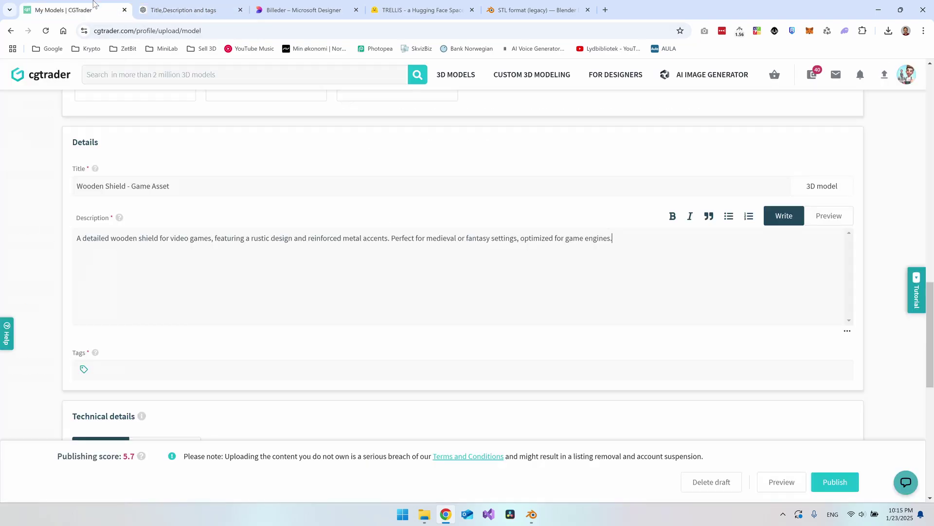
{"action": "left_click", "coordinate": [195, 367]}
{"action": "key", "text": "ctrl+v"}
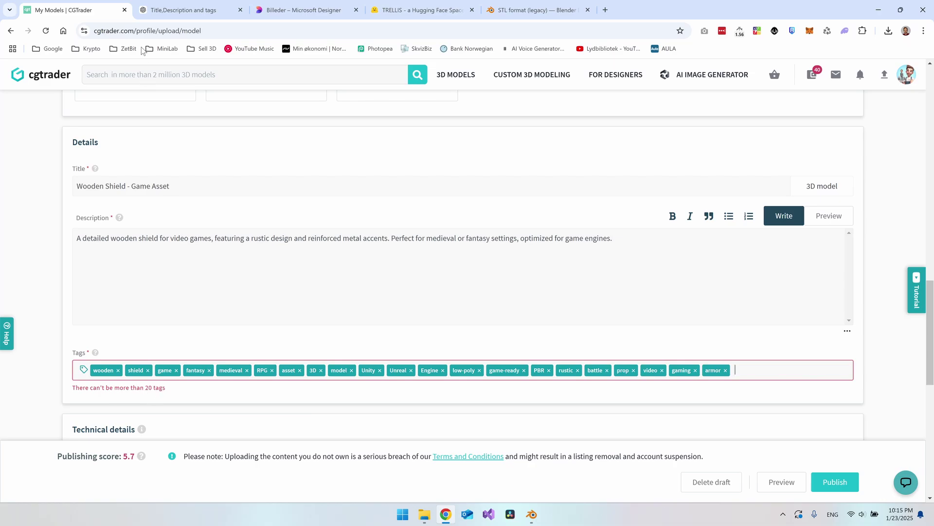
Check the tags in ChatGPT's answer and remove the "rustic" tag from the CGTrader listing.
{"action": "left_click", "coordinate": [146, 10]}
{"action": "left_click", "coordinate": [501, 348]}
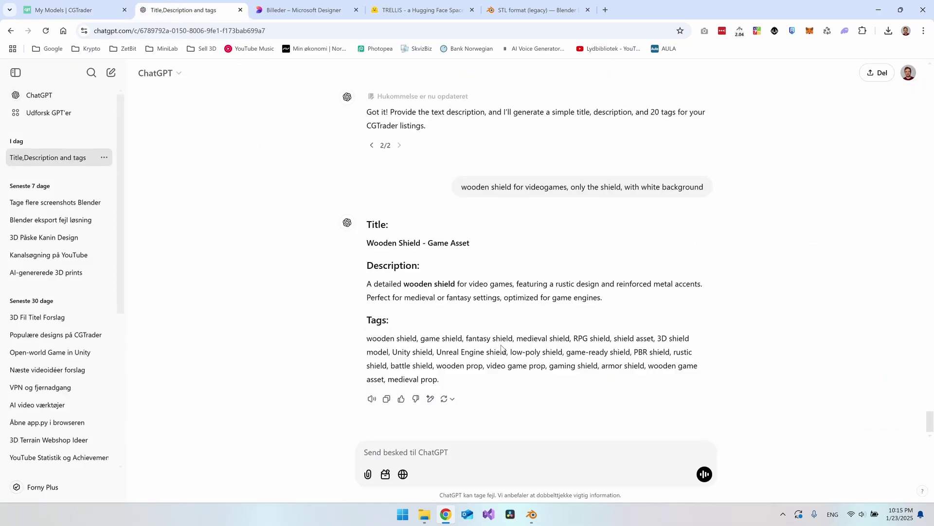
{"action": "left_click_drag", "start_coordinate": [435, 351], "coordinate": [507, 352]}
{"action": "left_click", "coordinate": [515, 352]}
{"action": "key", "text": "ctrl+1"}
{"action": "left_click", "coordinate": [578, 370]}
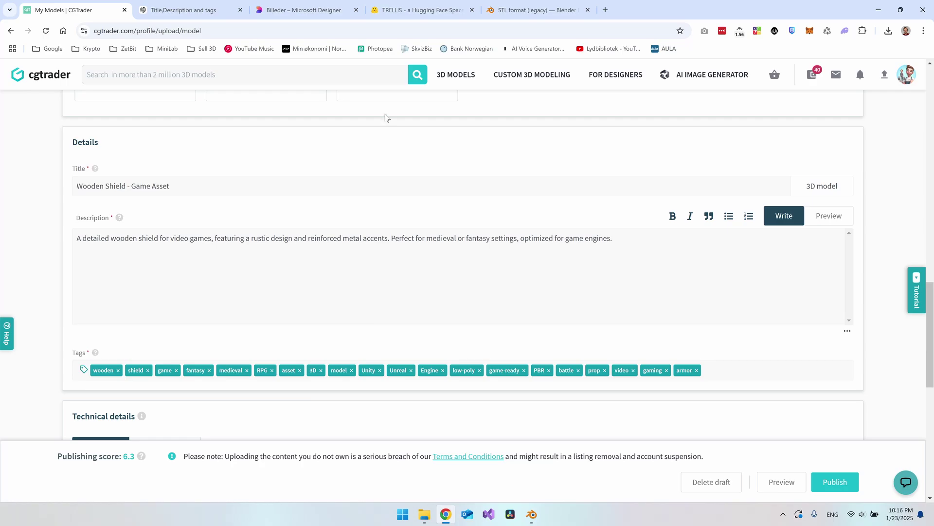
Turn on the Statistics overlay in Blender to read the shield's vertex count, and set Vertices to 5621 in the CGTrader listing.
{"action": "scroll", "coordinate": [286, 292], "scroll_direction": "down", "scroll_amount": 5}
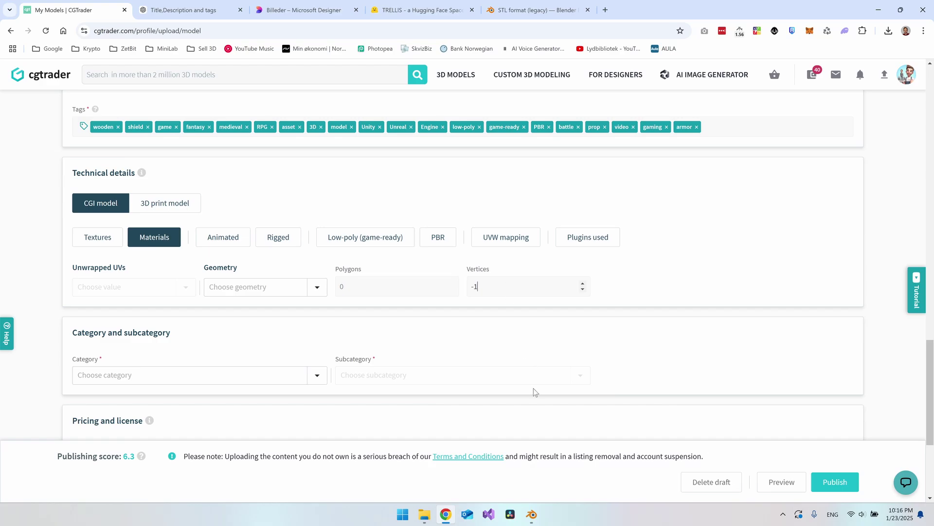
{"action": "left_click", "coordinate": [532, 514]}
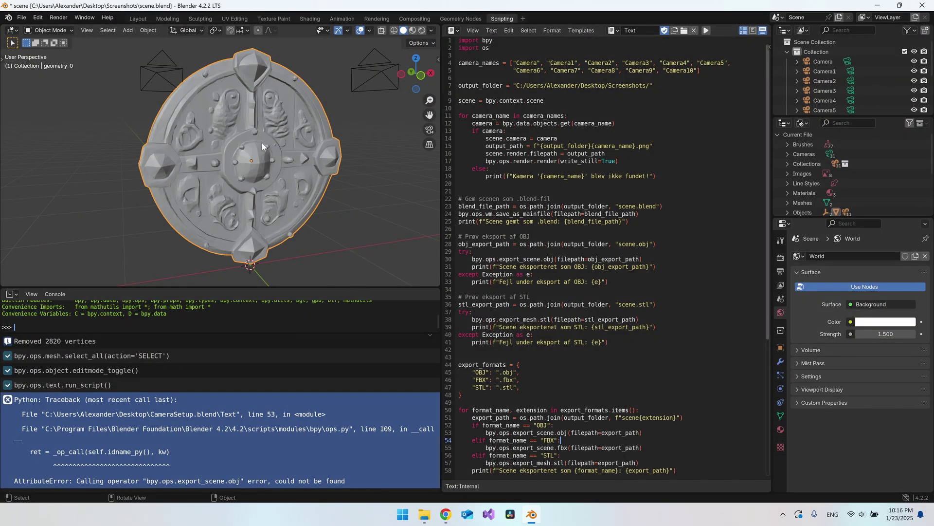
{"action": "left_click", "coordinate": [369, 30]}
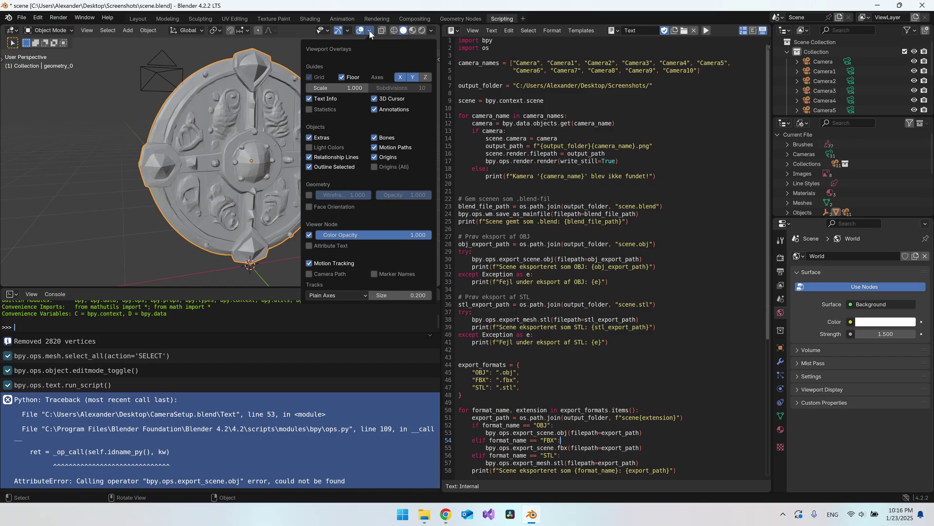
{"action": "left_click", "coordinate": [309, 110]}
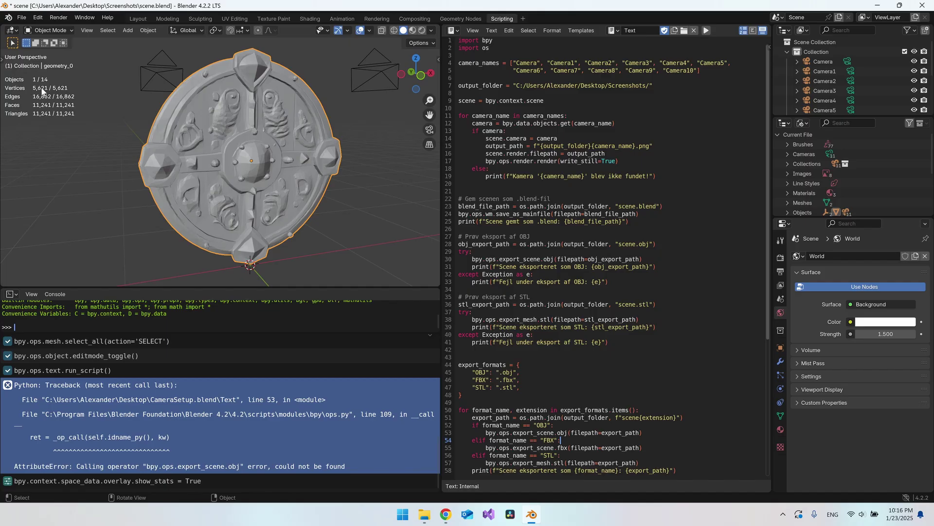
{"action": "key", "text": "alt+Tab"}
{"action": "left_click", "coordinate": [487, 286]}
{"action": "type", "text": "5621"}
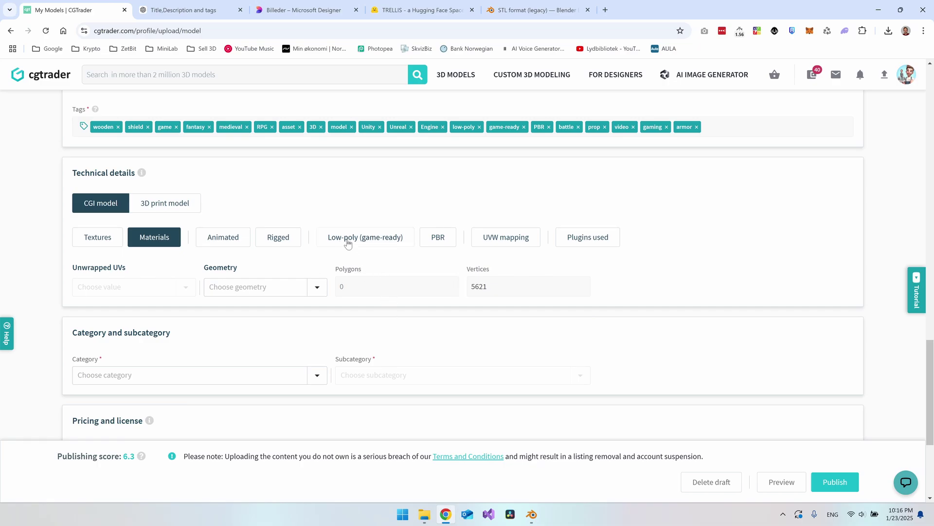
Set the listing's category to Military and its subcategory to Armor.
{"action": "scroll", "coordinate": [347, 244], "scroll_direction": "down", "scroll_amount": 2}
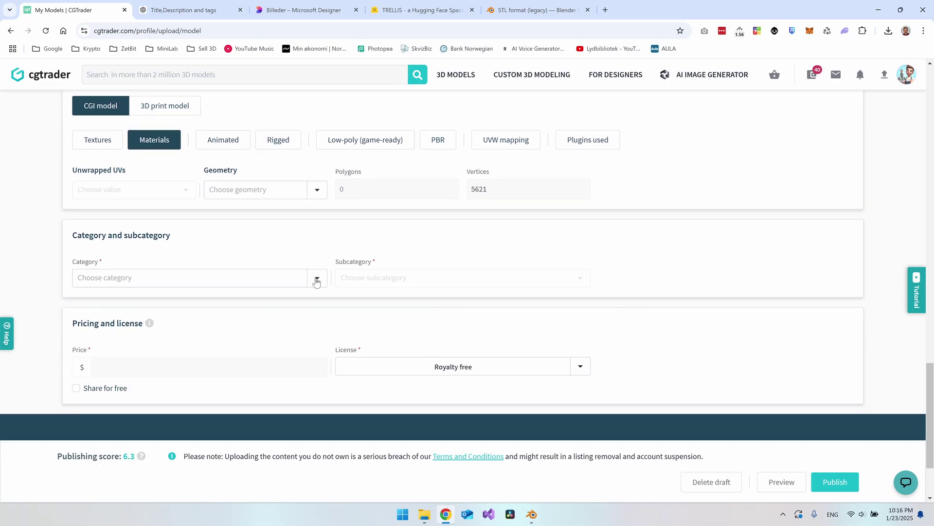
{"action": "left_click", "coordinate": [317, 279]}
{"action": "left_click", "coordinate": [335, 303]}
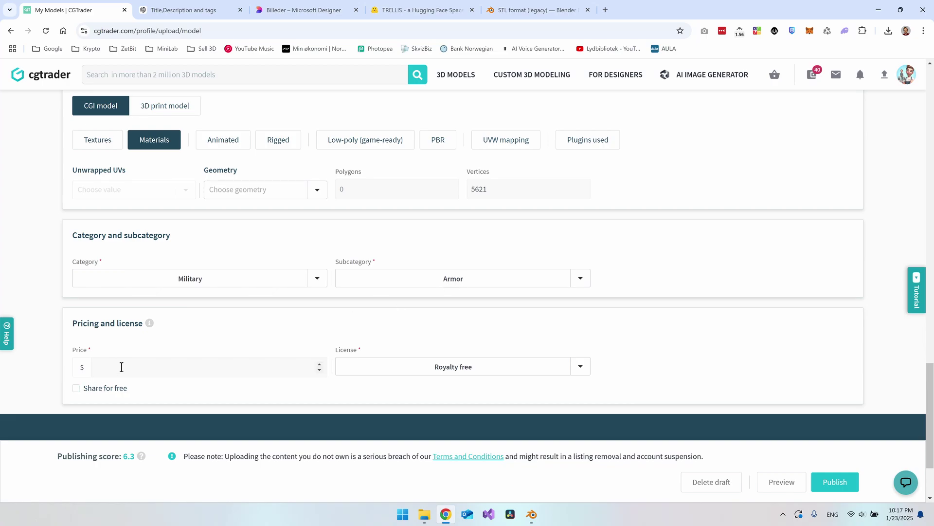
Set the price to $2 with the "Royalty free, no AI" license, leaving Share for free off, and publish the listing.
{"action": "left_click", "coordinate": [77, 388]}
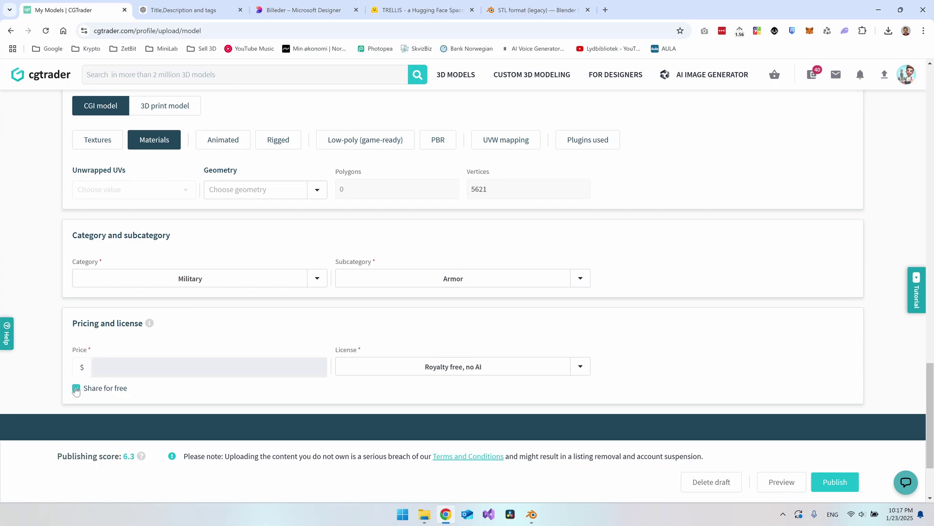
{"action": "left_click", "coordinate": [77, 389]}
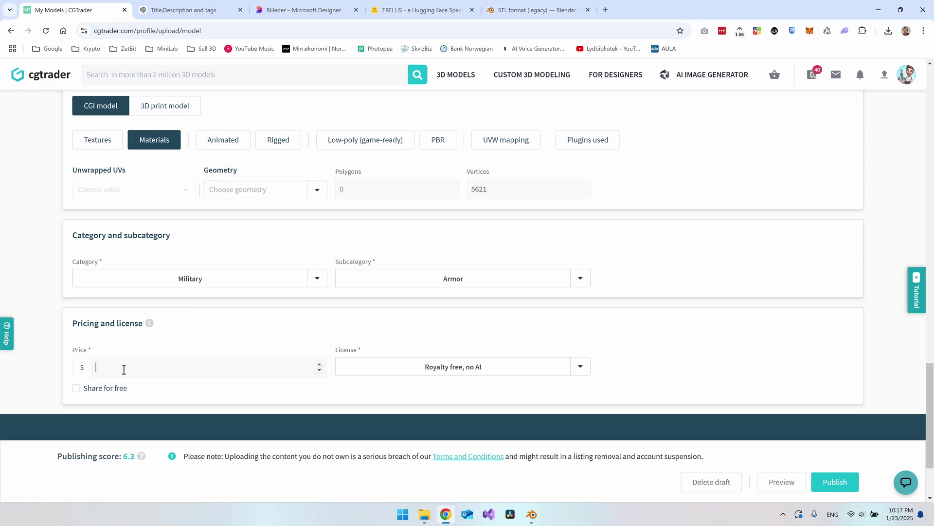
{"action": "type", "text": "2"}
{"action": "left_click", "coordinate": [835, 482]}
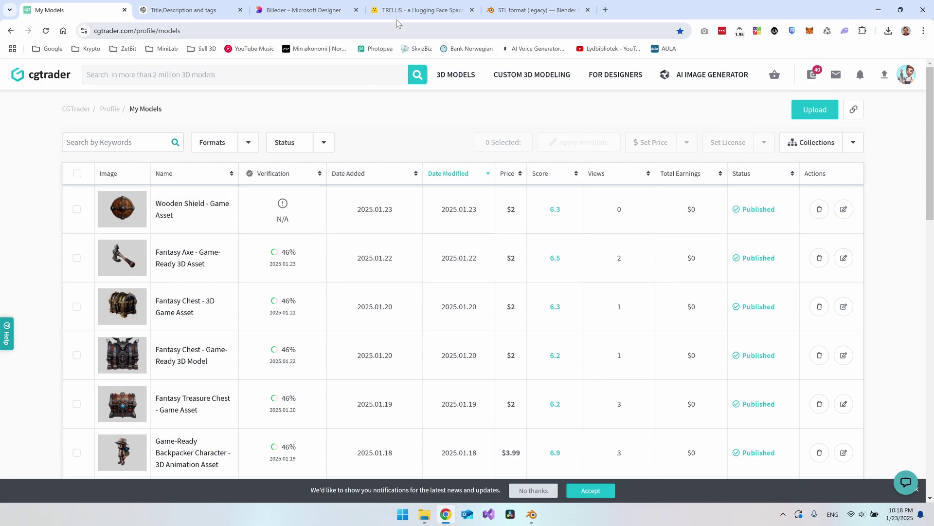
Revisit the shield generated in TRELLIS, and return to CGTrader to look through the My Models list.
{"action": "left_click", "coordinate": [418, 10]}
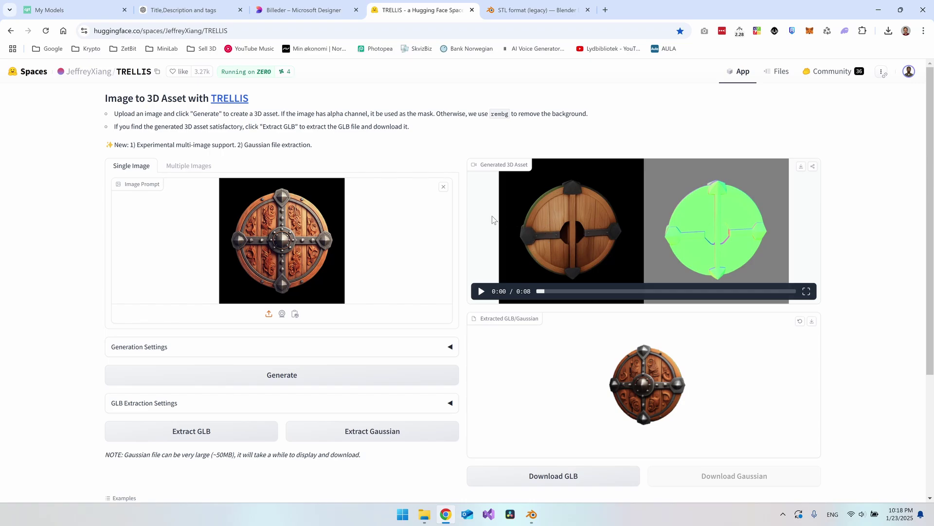
{"action": "key", "text": "ctrl+1"}
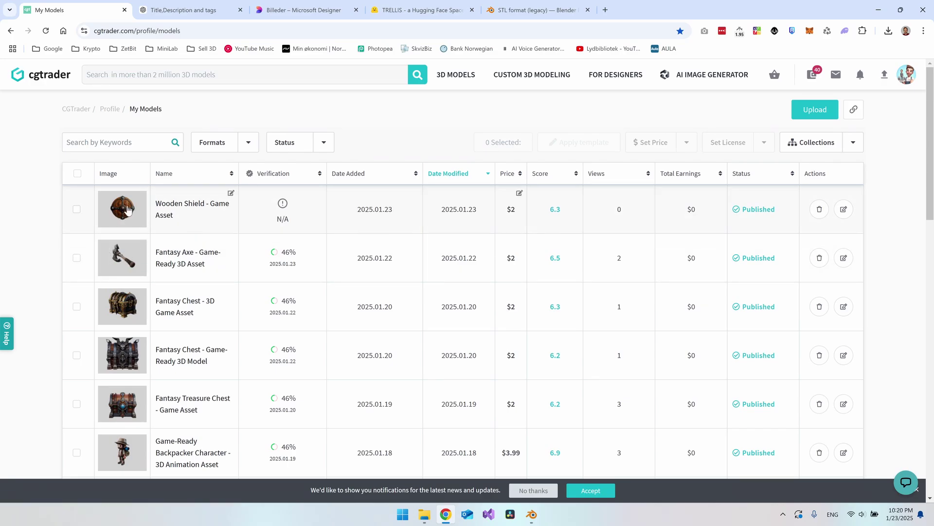
{"action": "scroll", "coordinate": [210, 304], "scroll_direction": "down", "scroll_amount": 4}
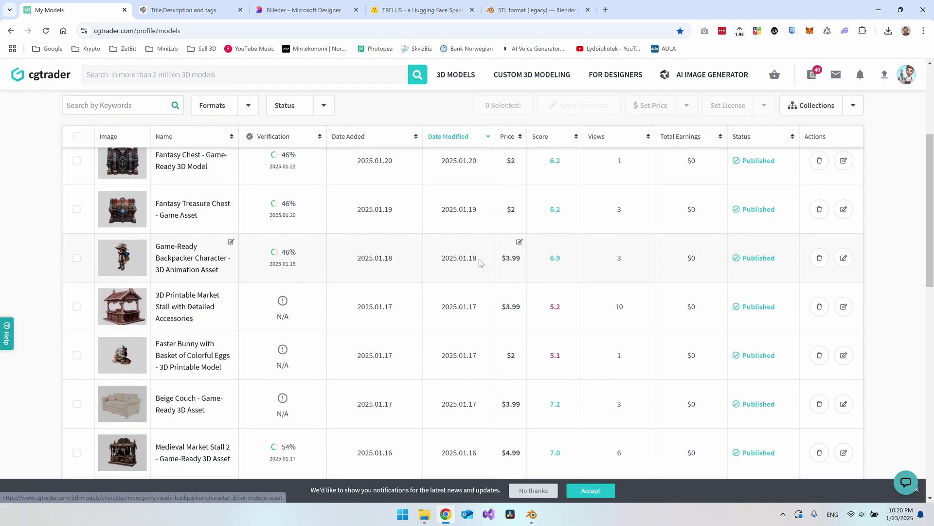
Open the "Game-Ready Backpacker Character - 3D Animation Asset" listing and examine its first preview images and price.
{"action": "left_click", "coordinate": [166, 258]}
{"action": "left_click", "coordinate": [648, 290]}
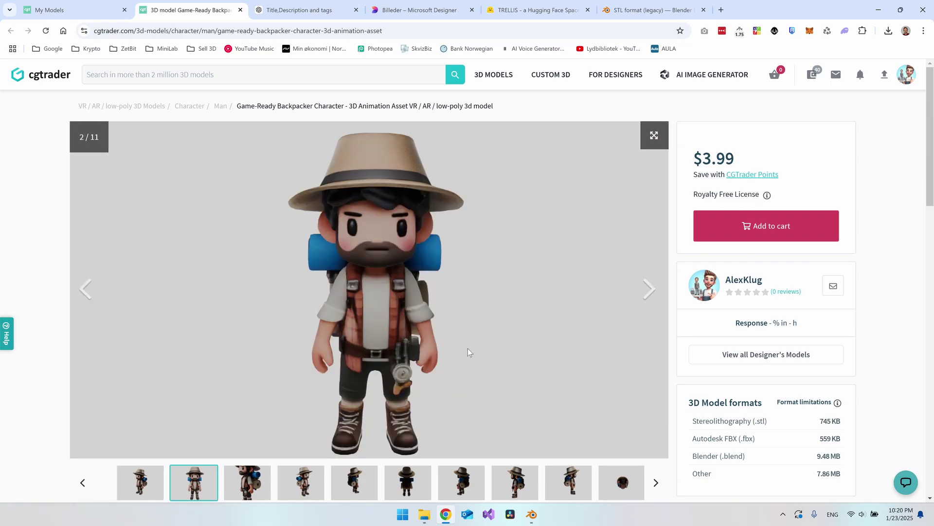
{"action": "left_click", "coordinate": [650, 289]}
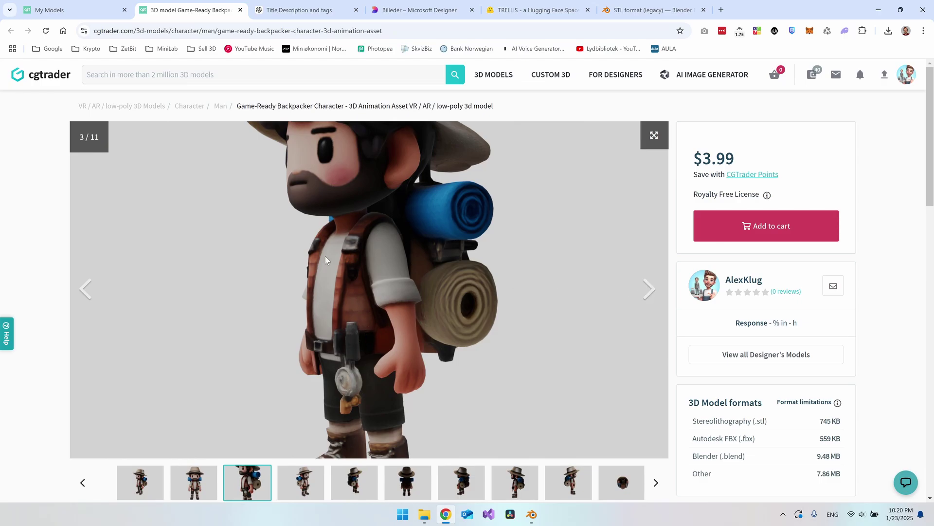
{"action": "left_click", "coordinate": [626, 302]}
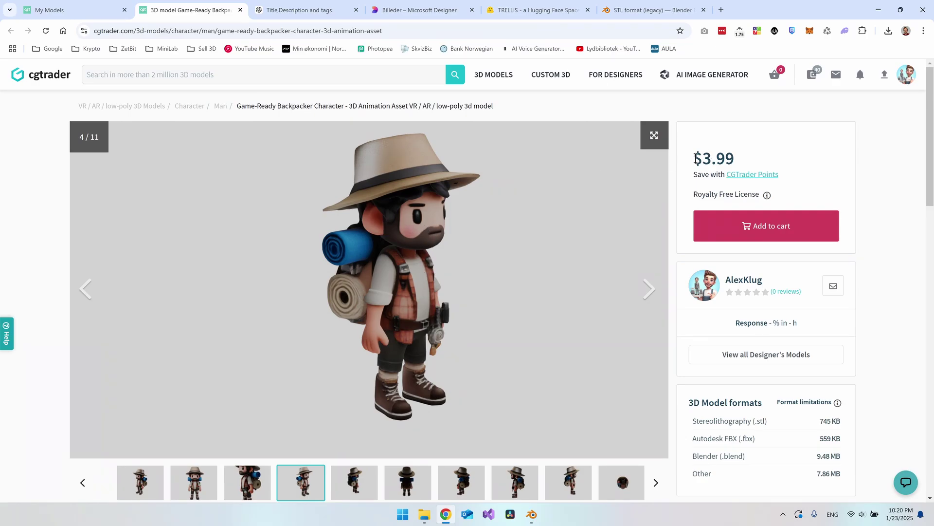
{"action": "left_click_drag", "start_coordinate": [695, 161], "coordinate": [739, 162]}
{"action": "left_click", "coordinate": [739, 162]}
{"action": "left_click_drag", "start_coordinate": [693, 159], "coordinate": [751, 162]}
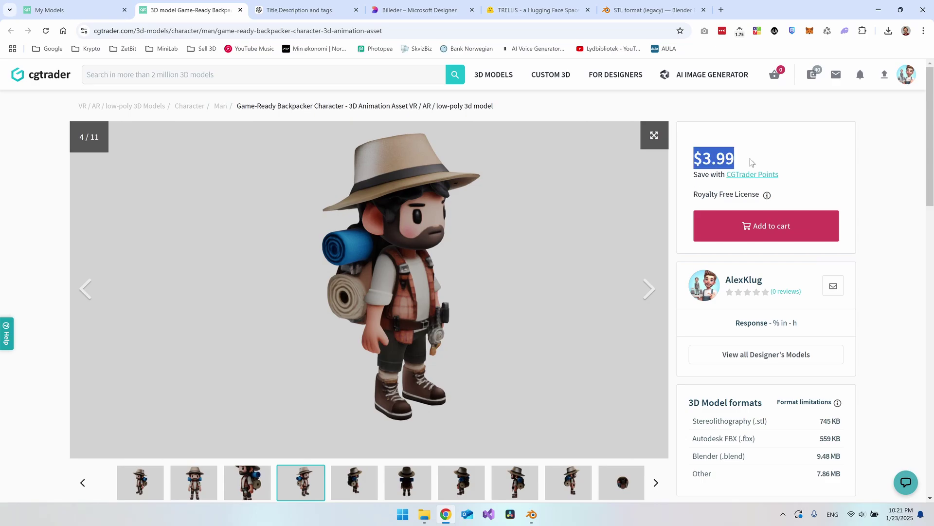
{"action": "left_click", "coordinate": [714, 158]}
Look through the backpacker character's remaining preview images, and return to its first two views.
{"action": "left_click", "coordinate": [654, 295]}
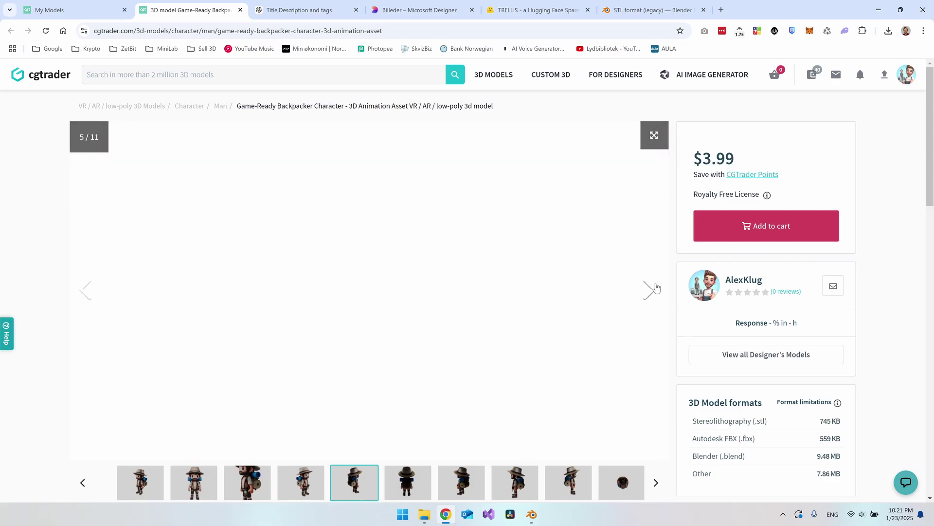
{"action": "left_click", "coordinate": [652, 289]}
{"action": "left_click", "coordinate": [650, 294]}
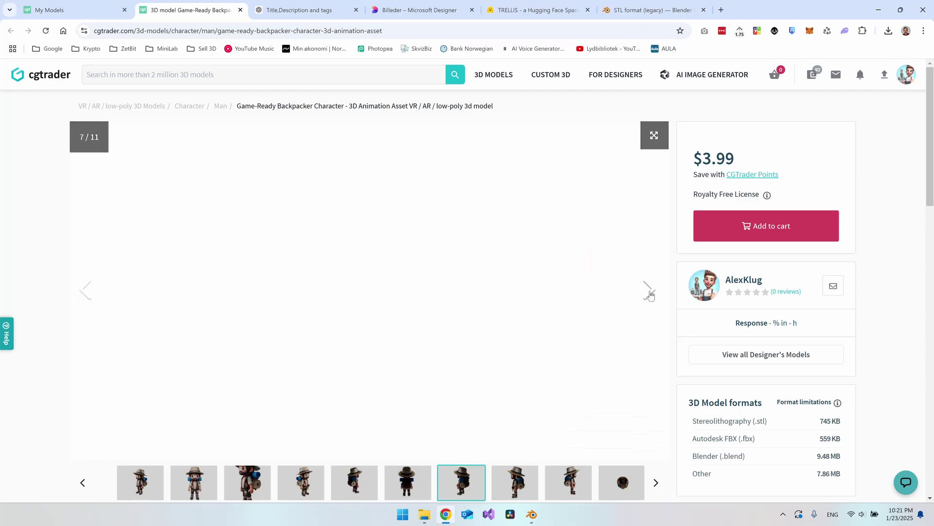
{"action": "left_click", "coordinate": [649, 292]}
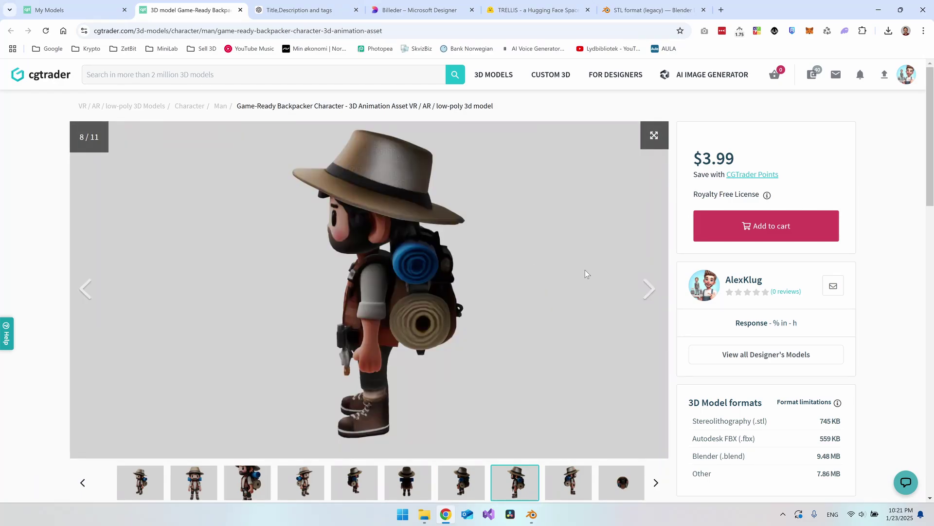
{"action": "left_click", "coordinate": [650, 289]}
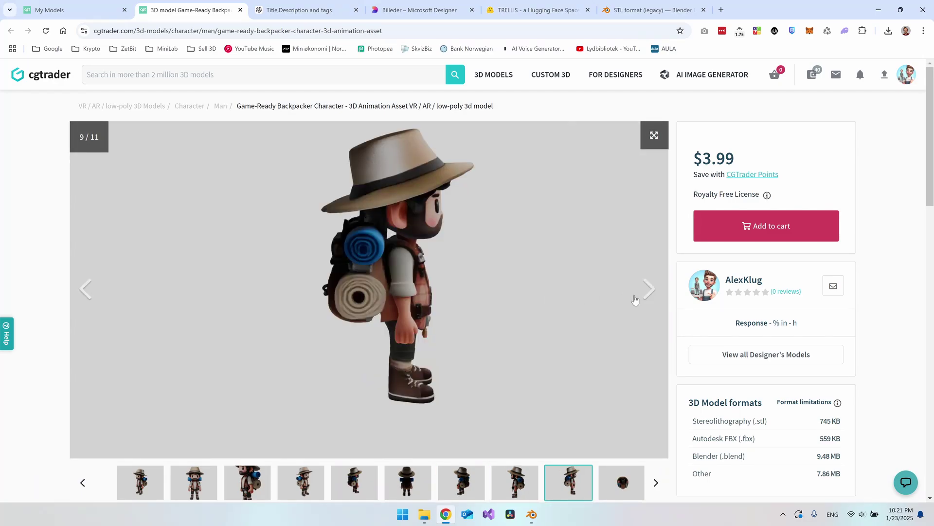
{"action": "left_click", "coordinate": [649, 291]}
{"action": "left_click", "coordinate": [146, 483]}
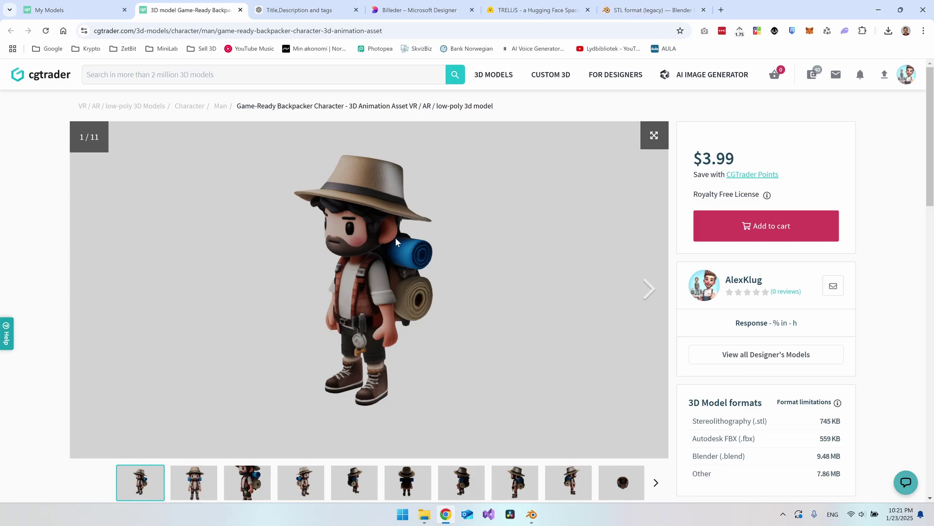
{"action": "left_click", "coordinate": [649, 289]}
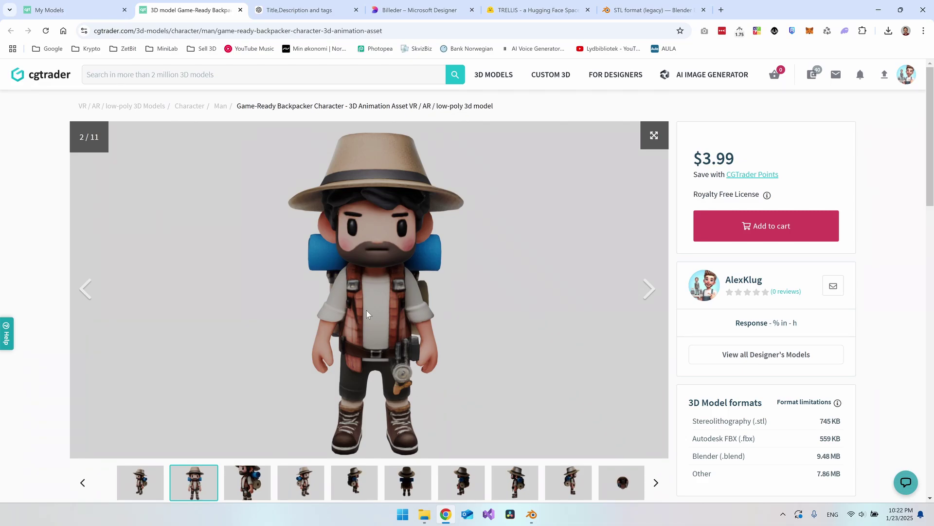
Examine the price of the "Futuristic airplane cruise" listing, and return to the My Models list.
{"action": "key", "text": "alt+Left"}
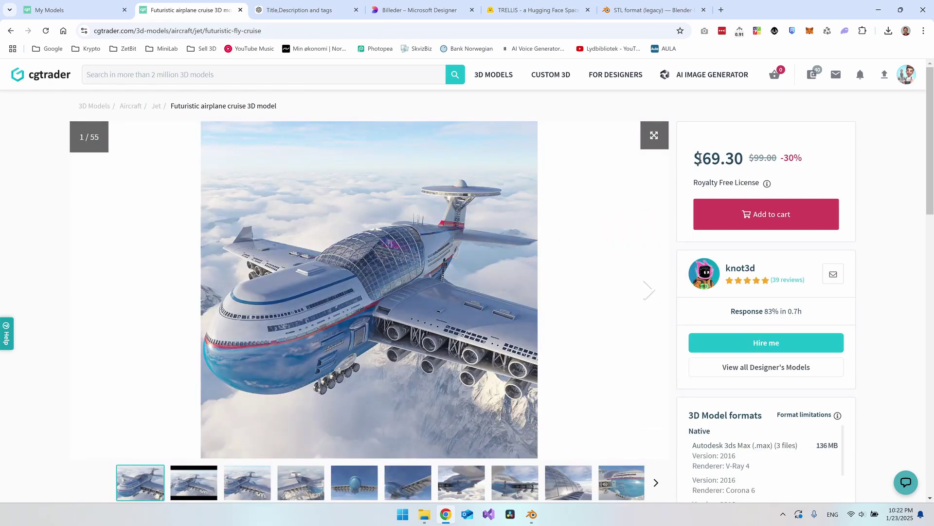
{"action": "left_click_drag", "start_coordinate": [701, 159], "coordinate": [738, 157]}
{"action": "left_click", "coordinate": [580, 180]}
{"action": "key", "text": "alt+Left"}
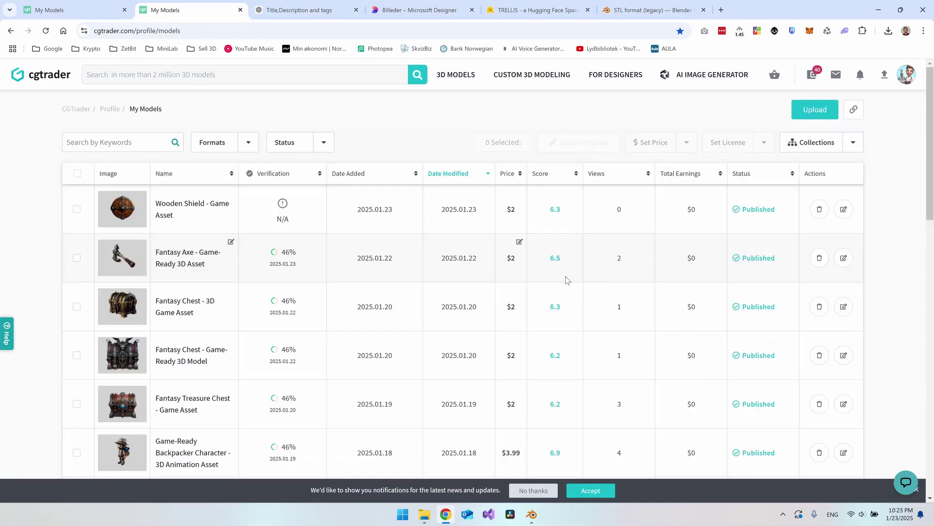